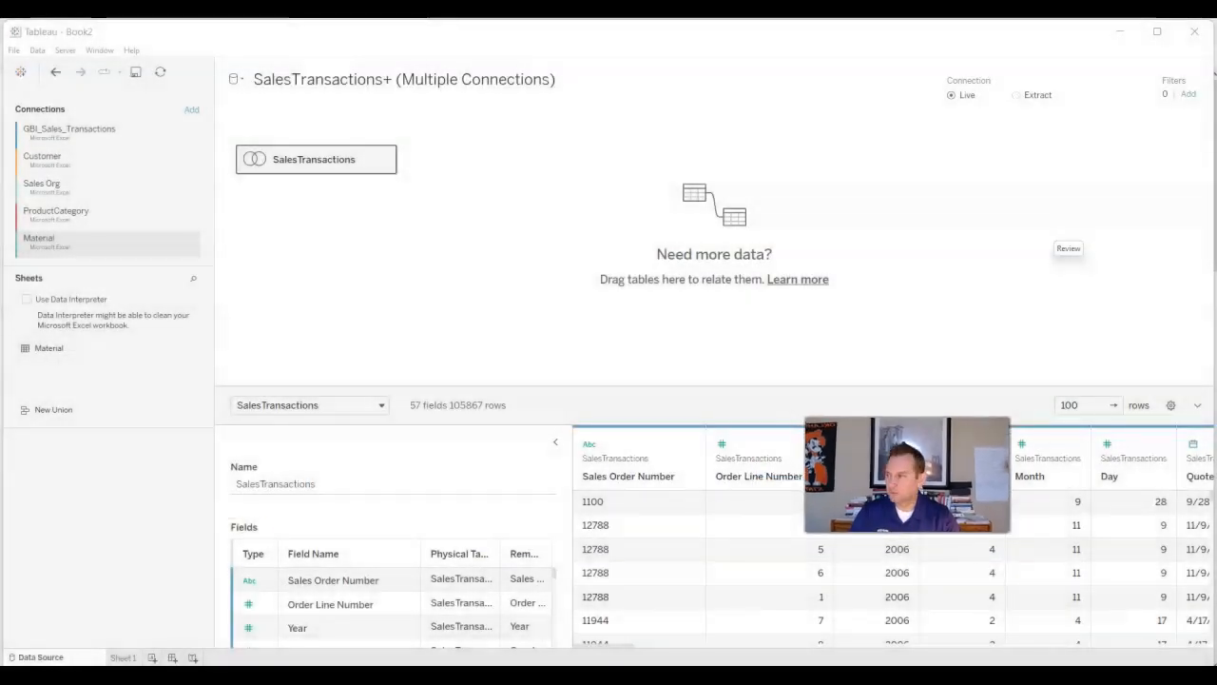
Switch to the Word document 04 -GBI Tableau Navigation and read through its numbered navigation instructions.
drag(2, 276, 587, 123)
click(710, 109)
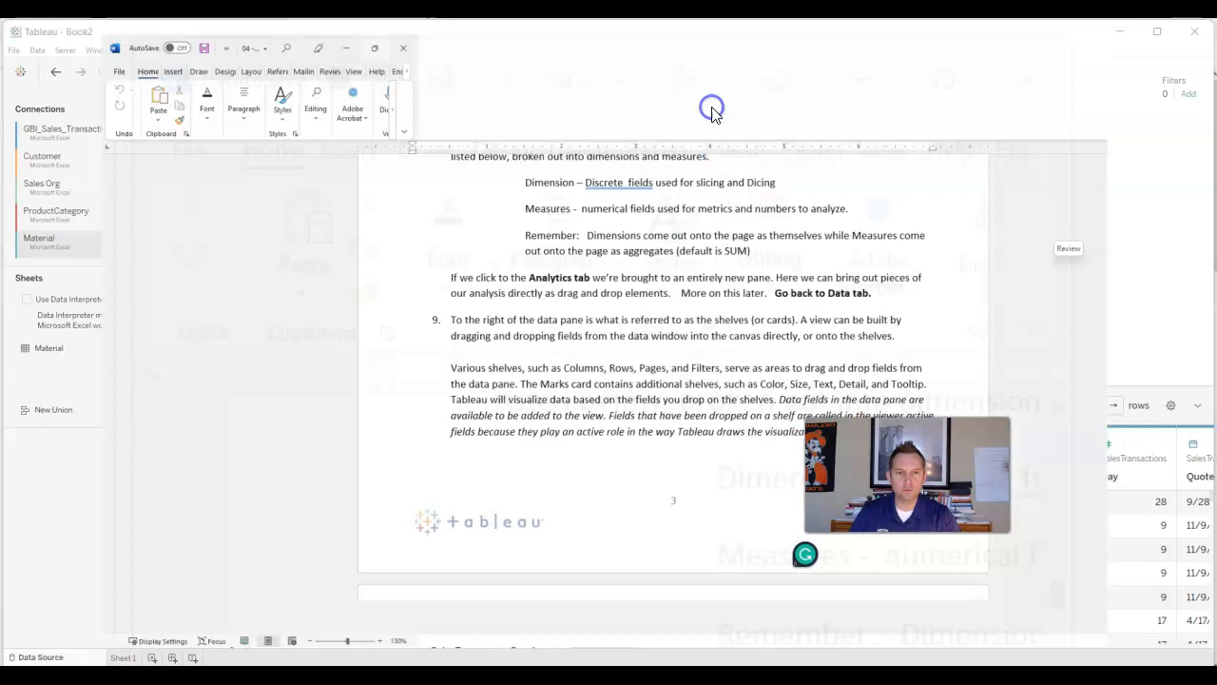
drag(1213, 257, 1212, 164)
scroll(717, 366, down, 1)
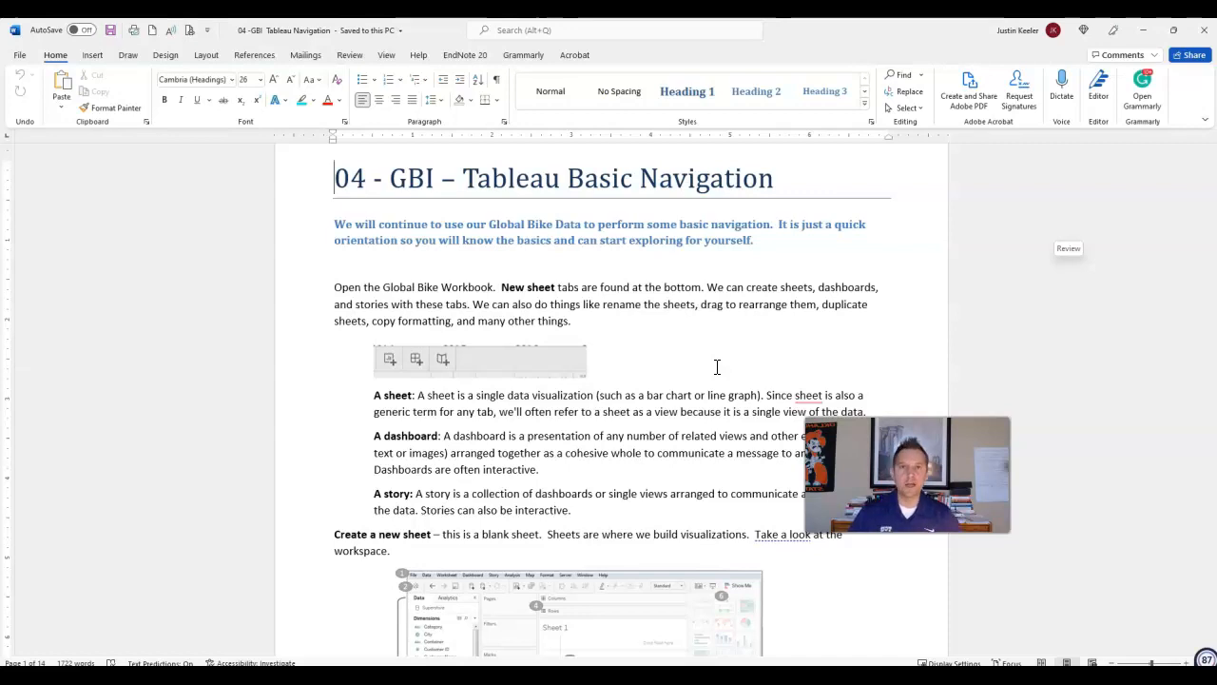
scroll(729, 328, down, 1)
scroll(729, 328, down, 15)
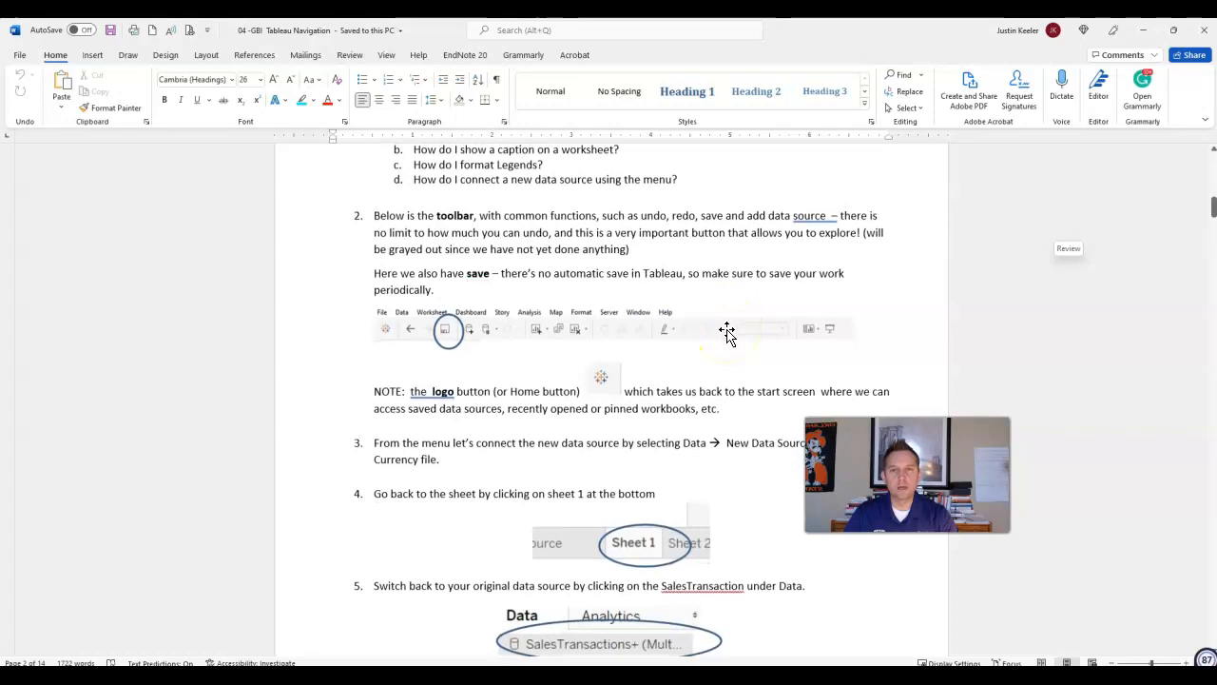
scroll(726, 333, down, 3)
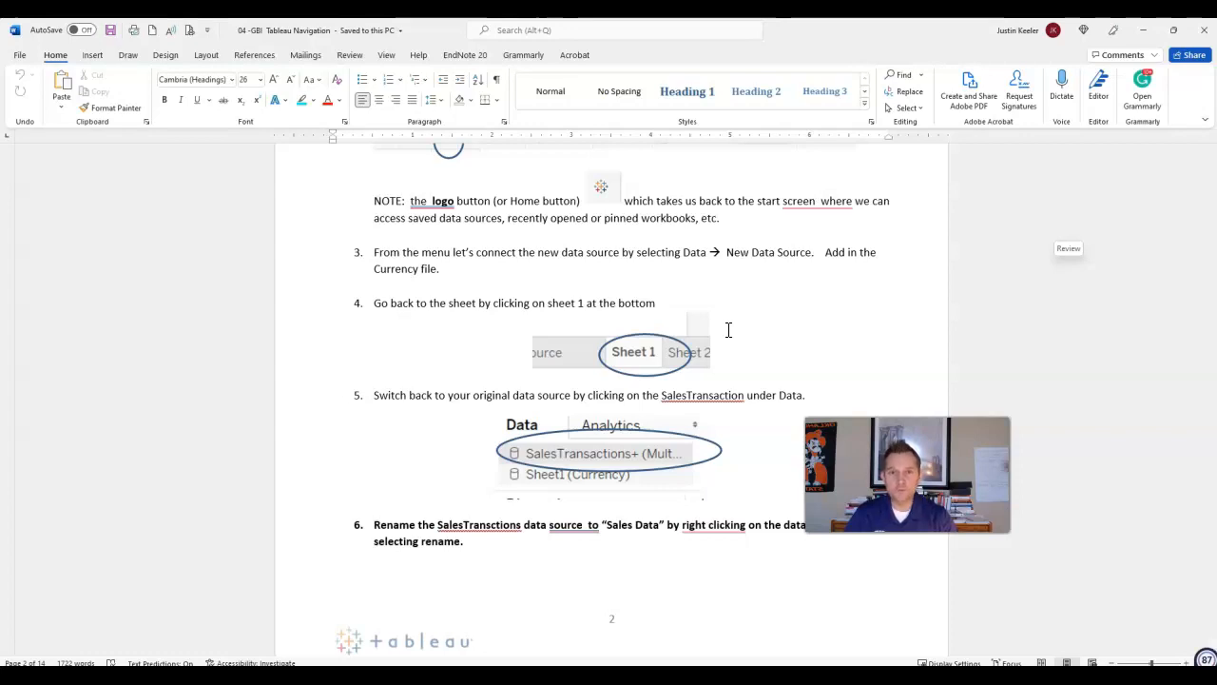
scroll(728, 330, down, 8)
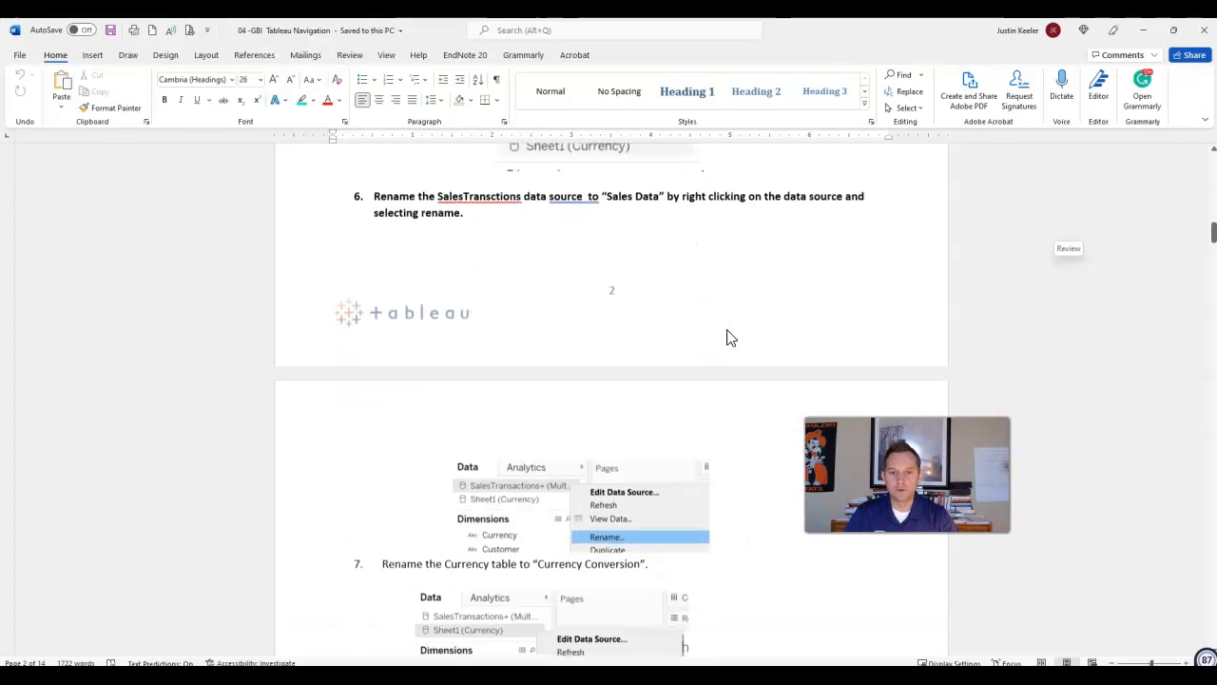
scroll(728, 330, down, 10)
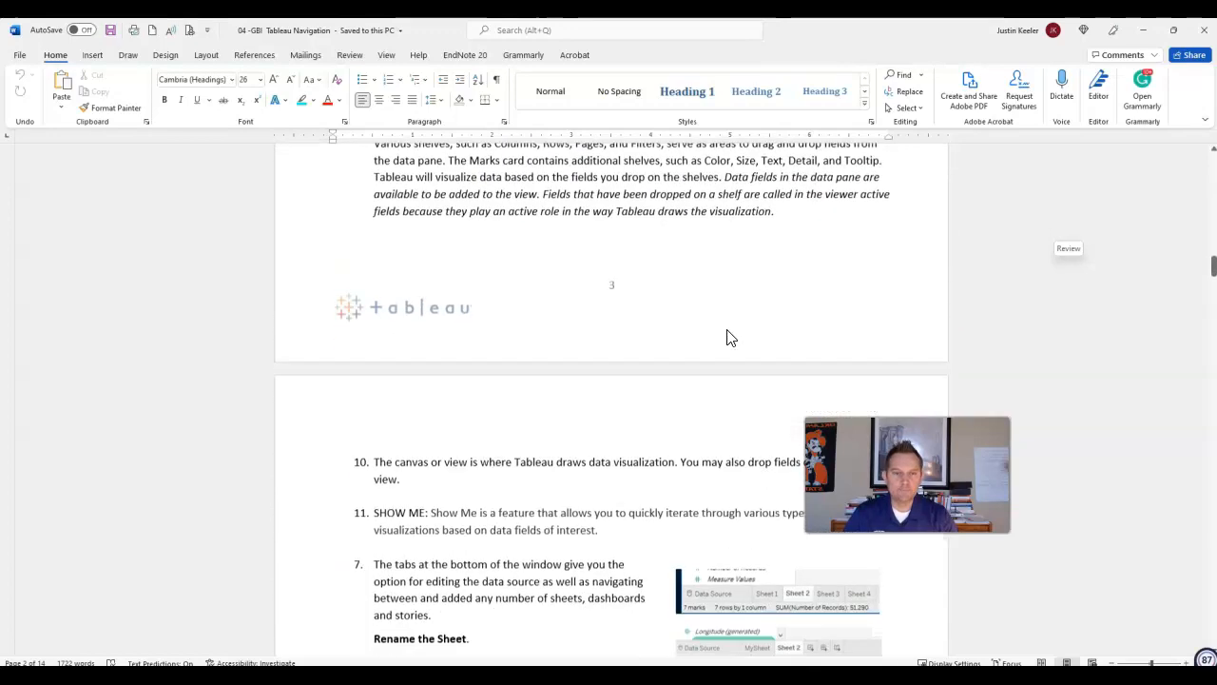
scroll(728, 333, down, 10)
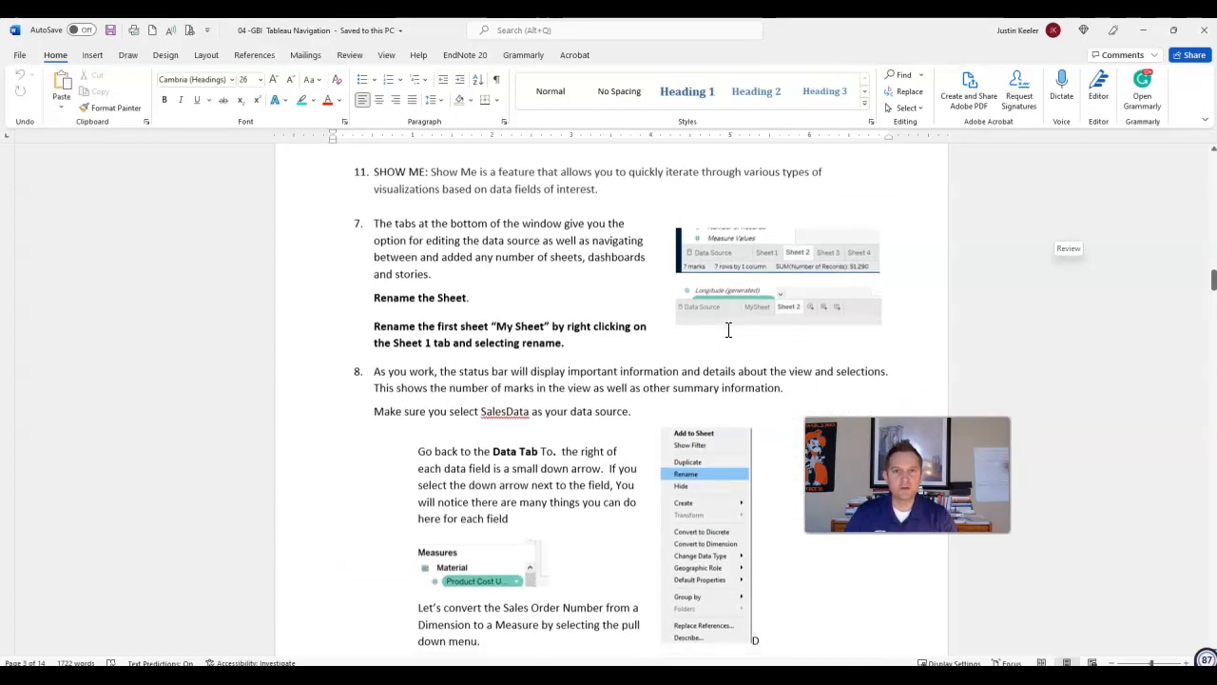
Examine the document's reference figures explaining the Tableau worksheet, toolbar buttons, sheet views and data panel.
scroll(728, 333, down, 10)
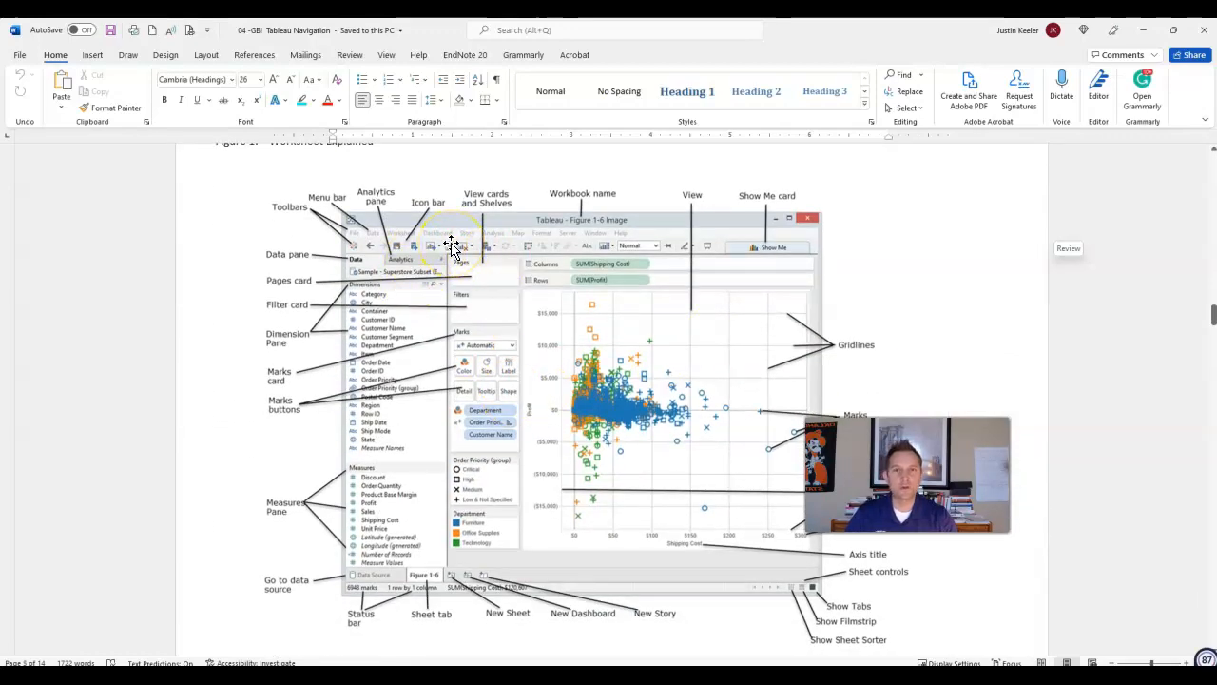
scroll(453, 245, down, 3)
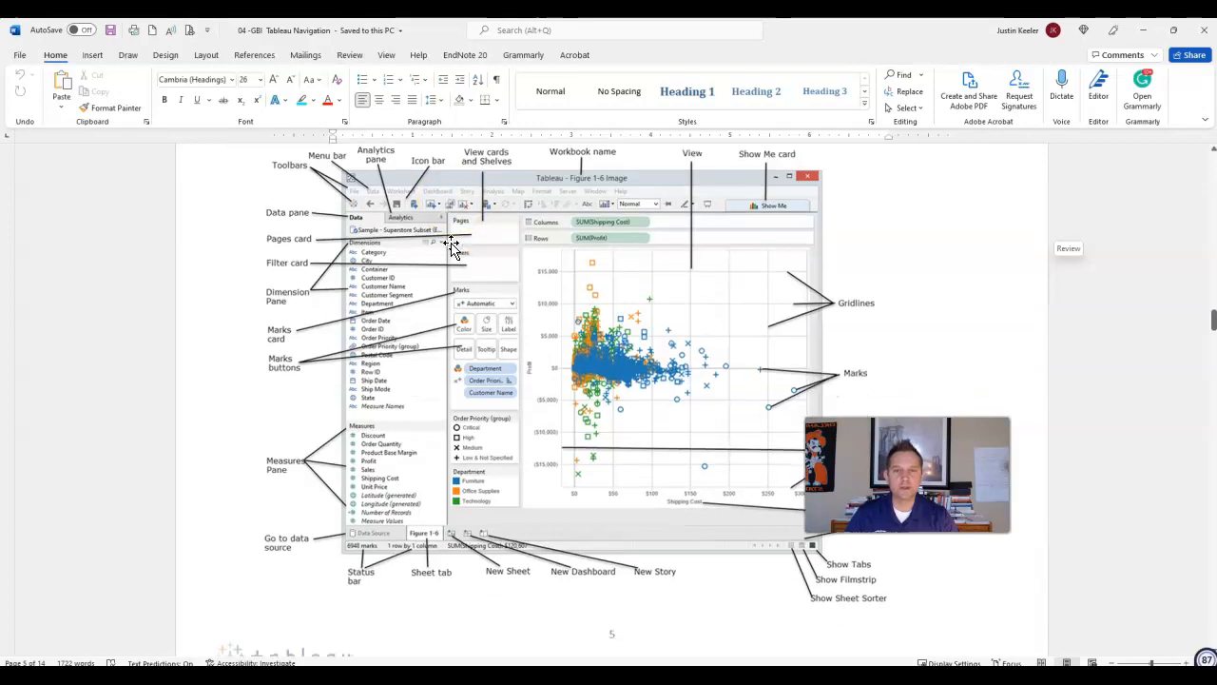
scroll(452, 245, down, 3)
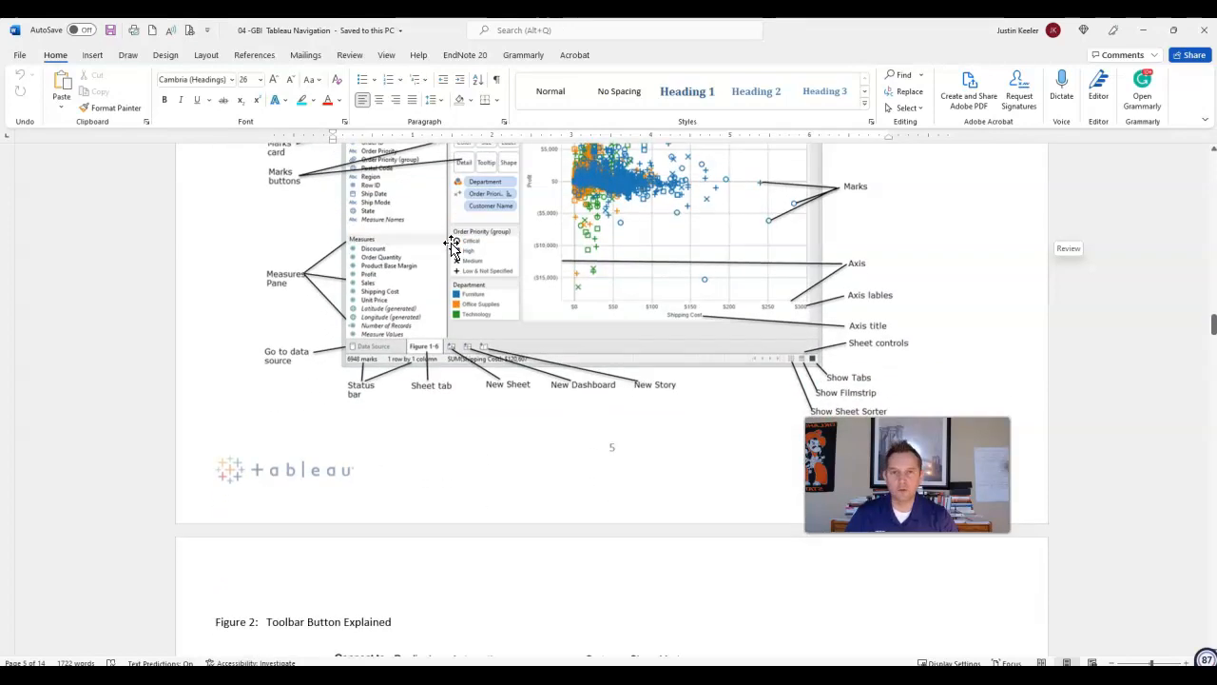
scroll(452, 245, down, 3)
scroll(453, 246, down, 1)
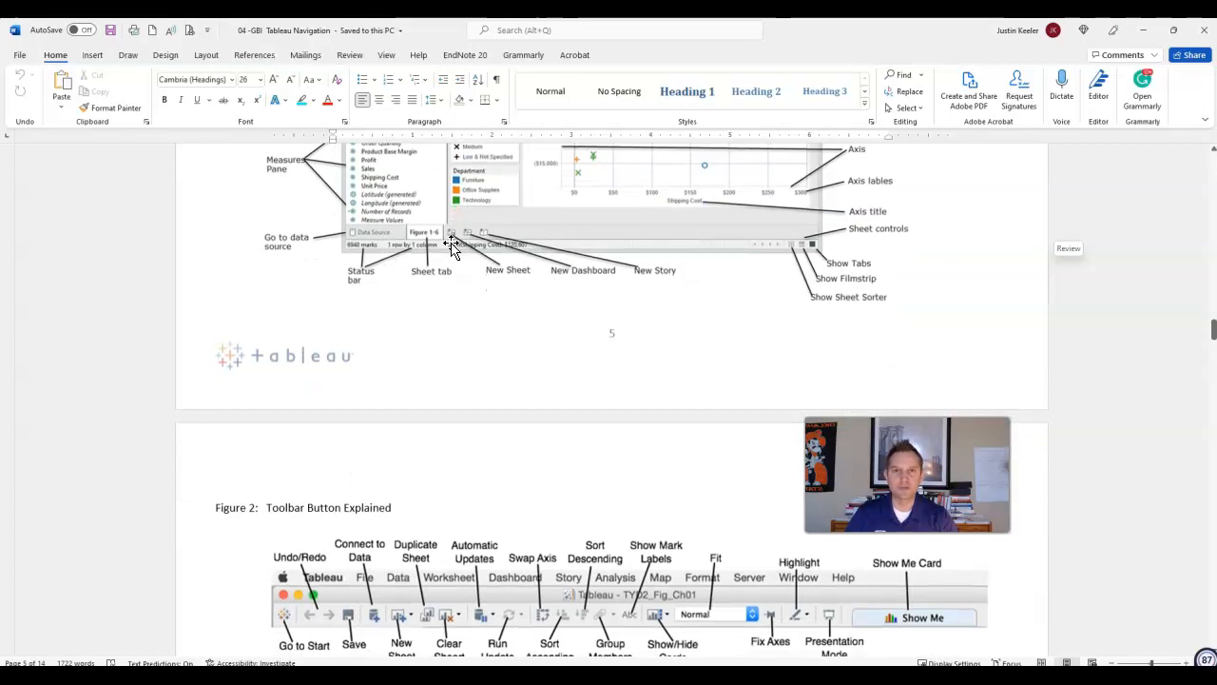
scroll(453, 245, down, 8)
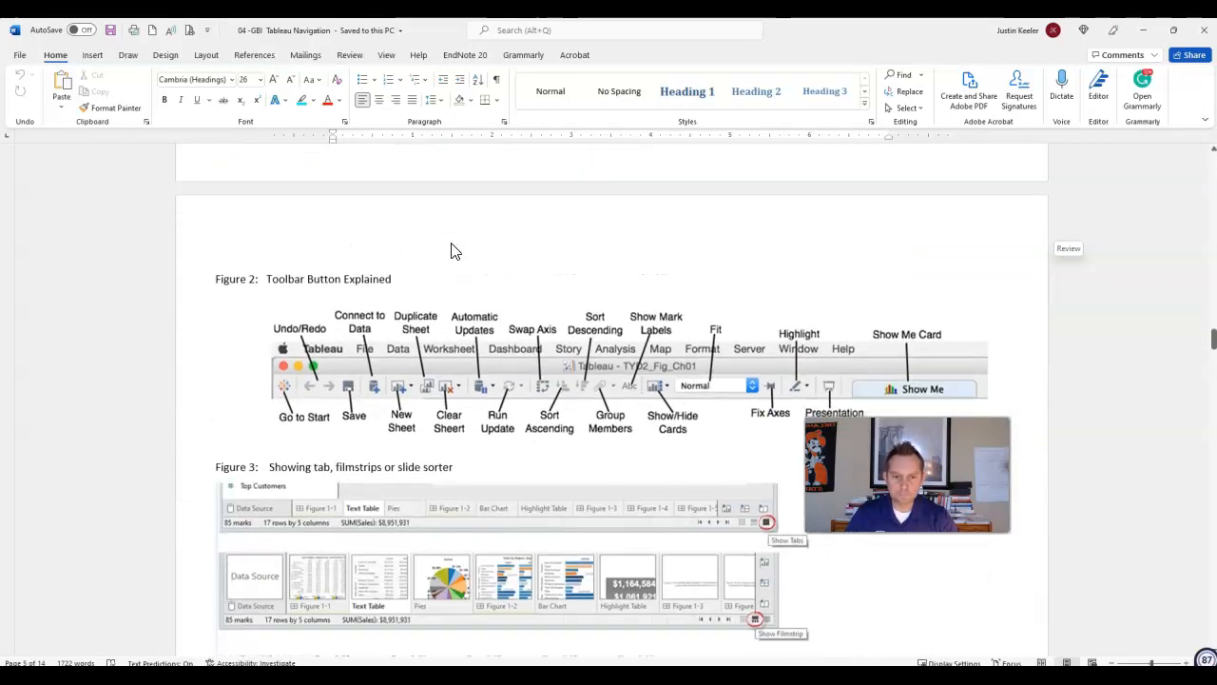
scroll(452, 245, down, 5)
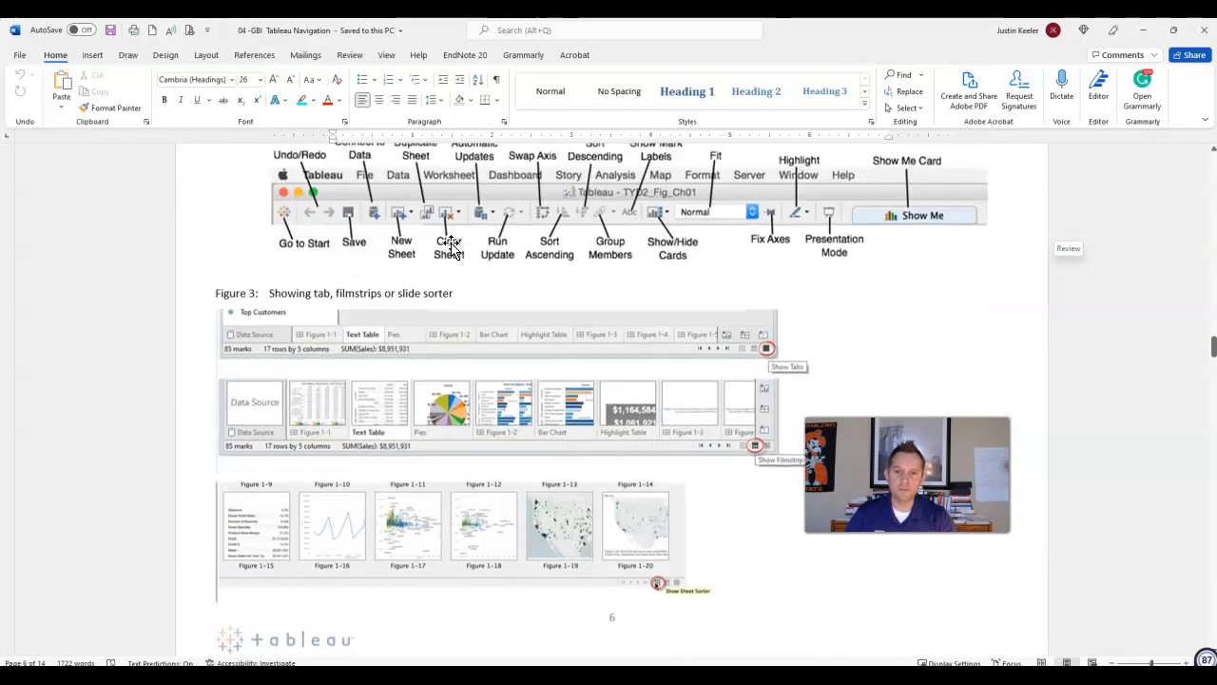
scroll(453, 246, down, 13)
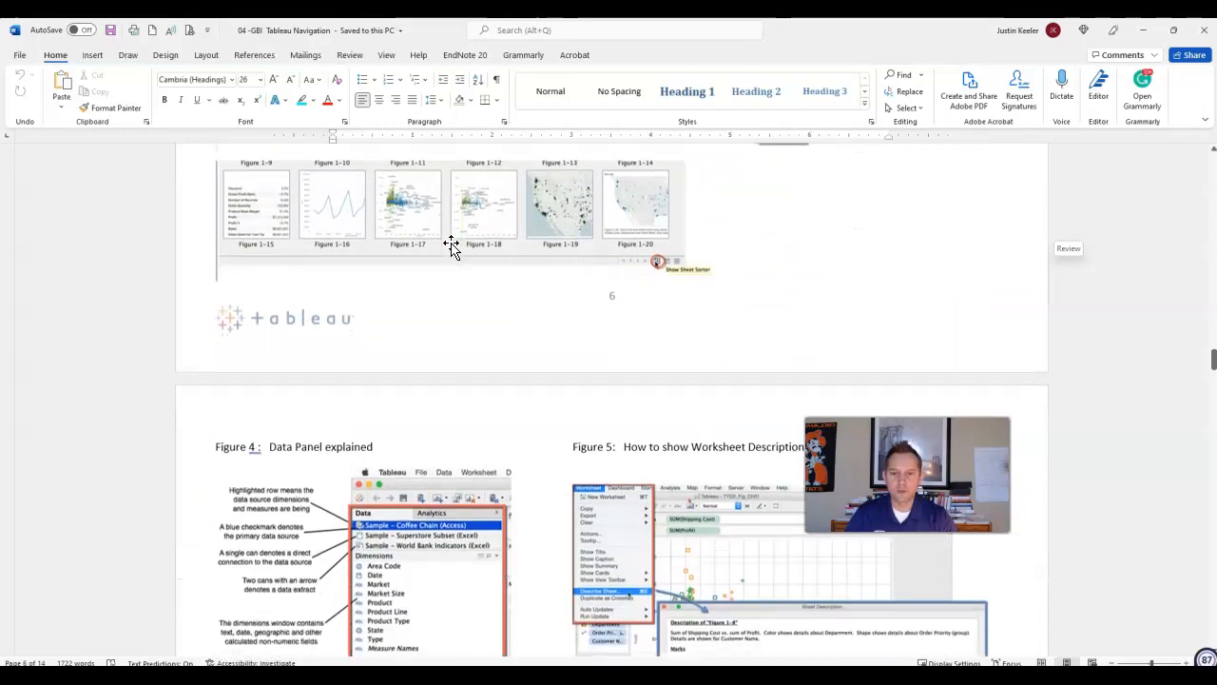
Read the document's chart exercises covering the bar chart, tree map, sorting and line chart by year.
scroll(452, 246, down, 20)
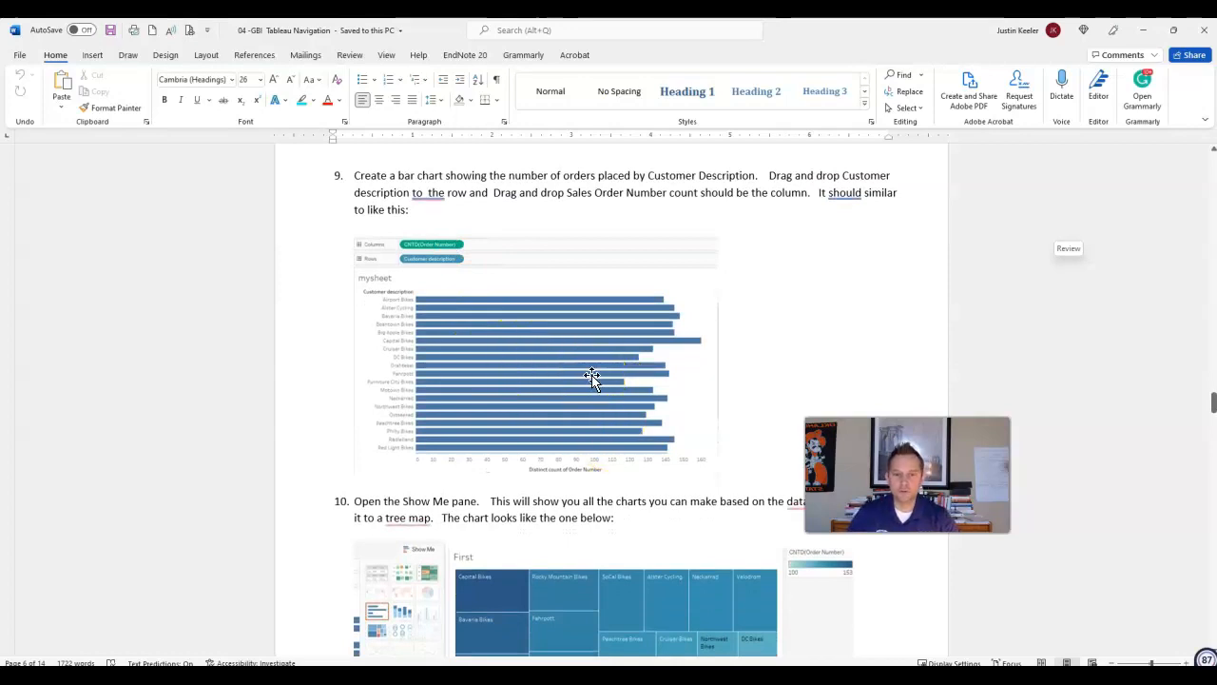
scroll(712, 443, down, 2)
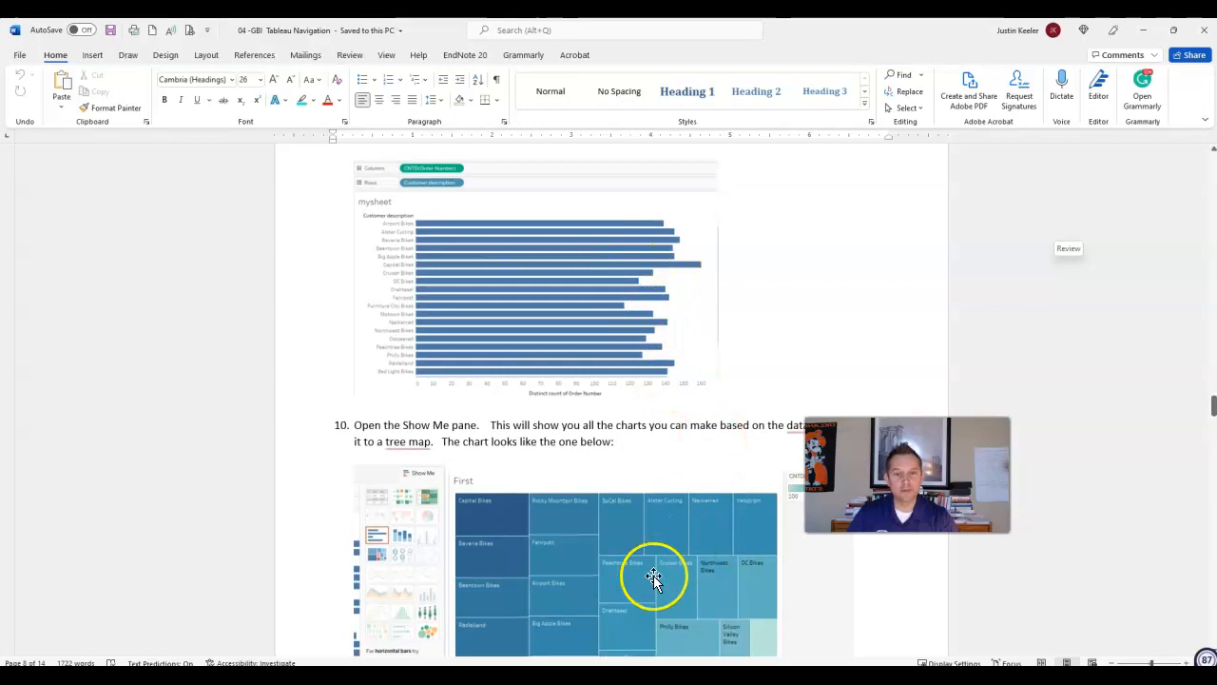
scroll(603, 537, down, 5)
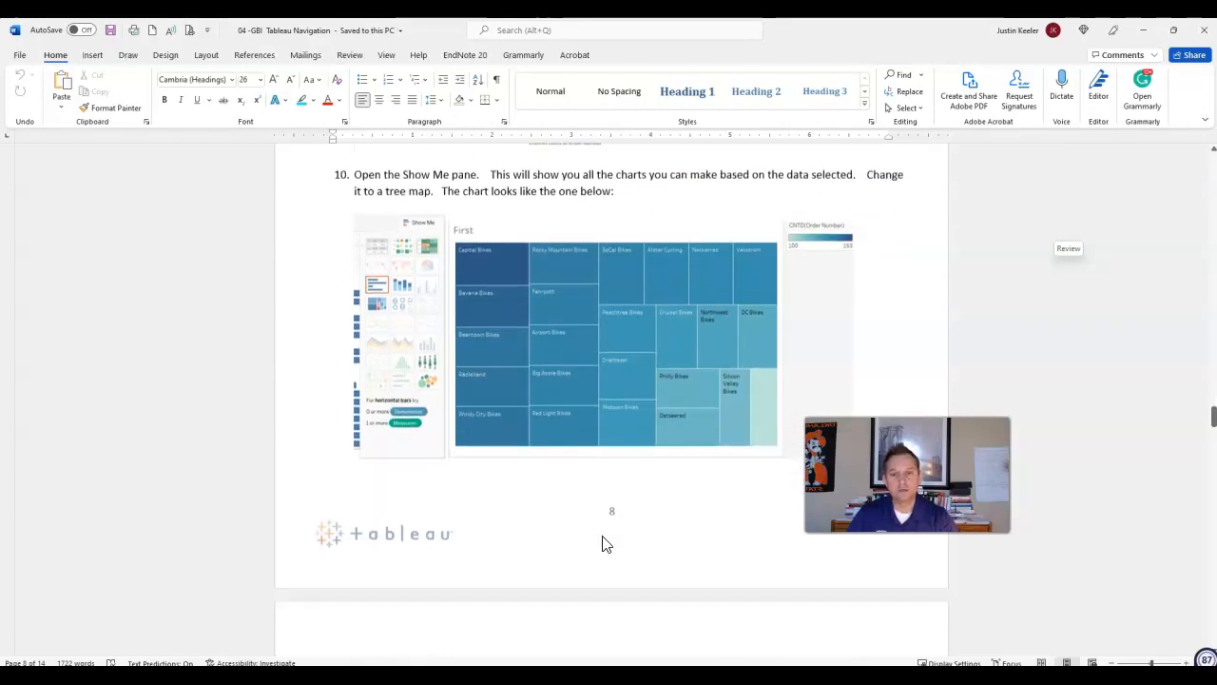
scroll(602, 537, down, 13)
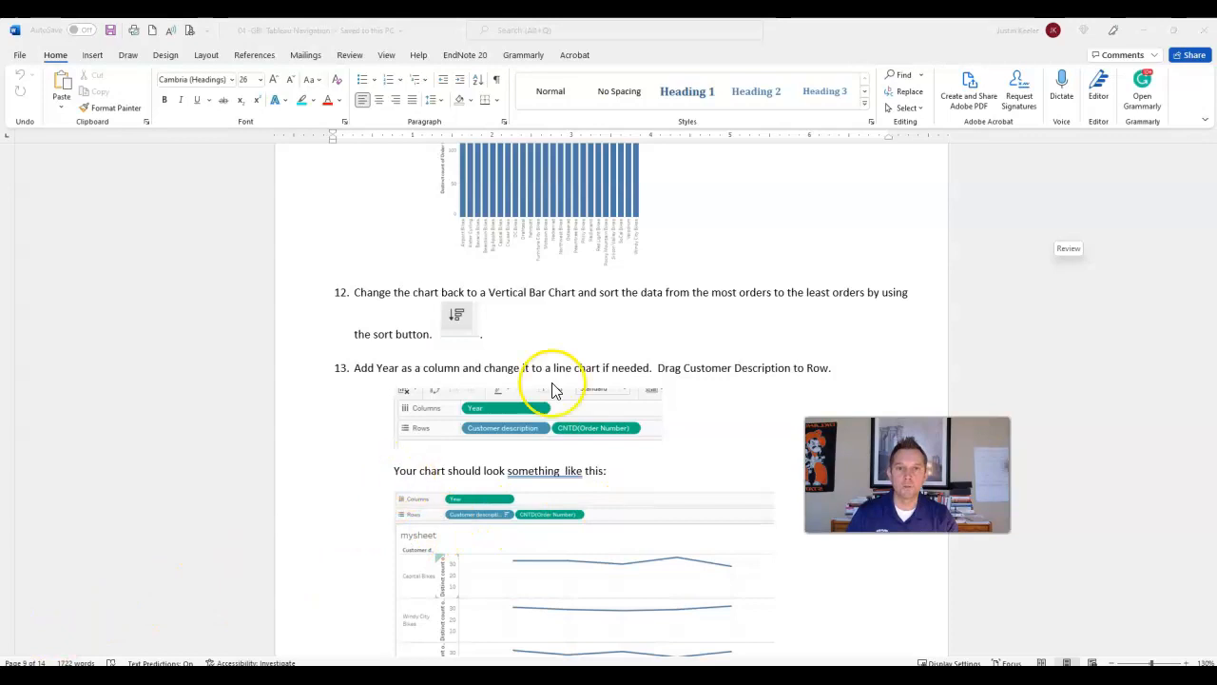
Move the Word instructions out of the way and open Sheet 1 in the Tableau workbook.
click(1173, 31)
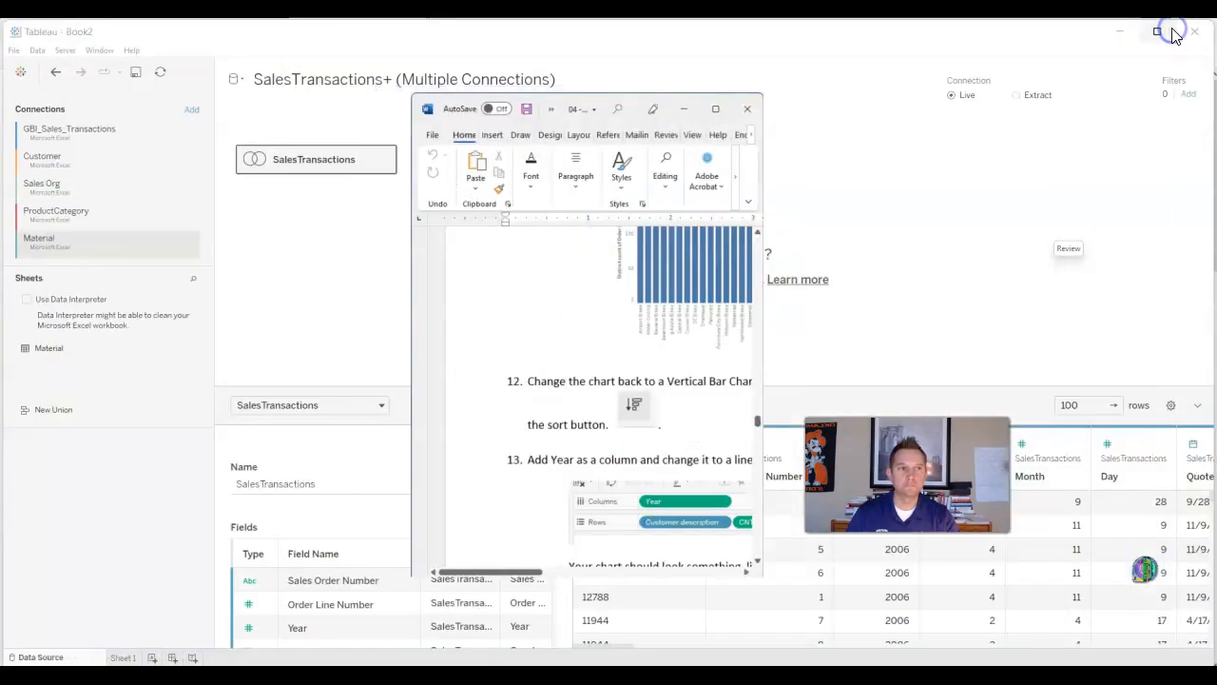
drag(603, 109, 5, 181)
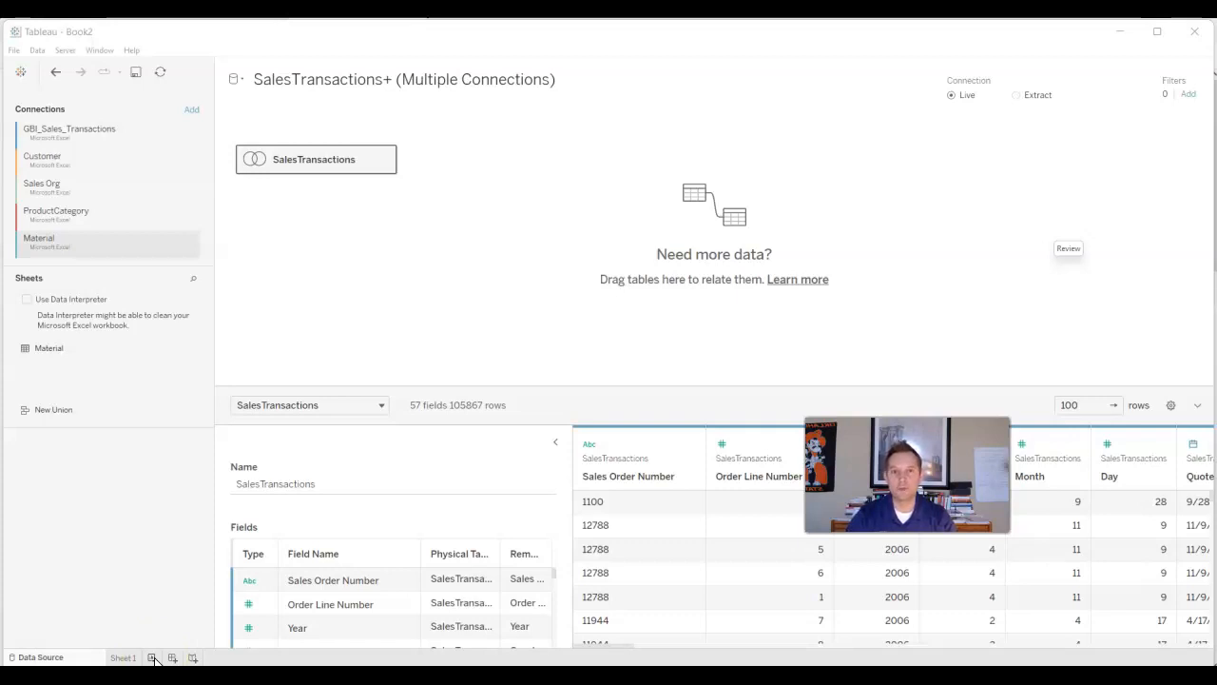
click(119, 657)
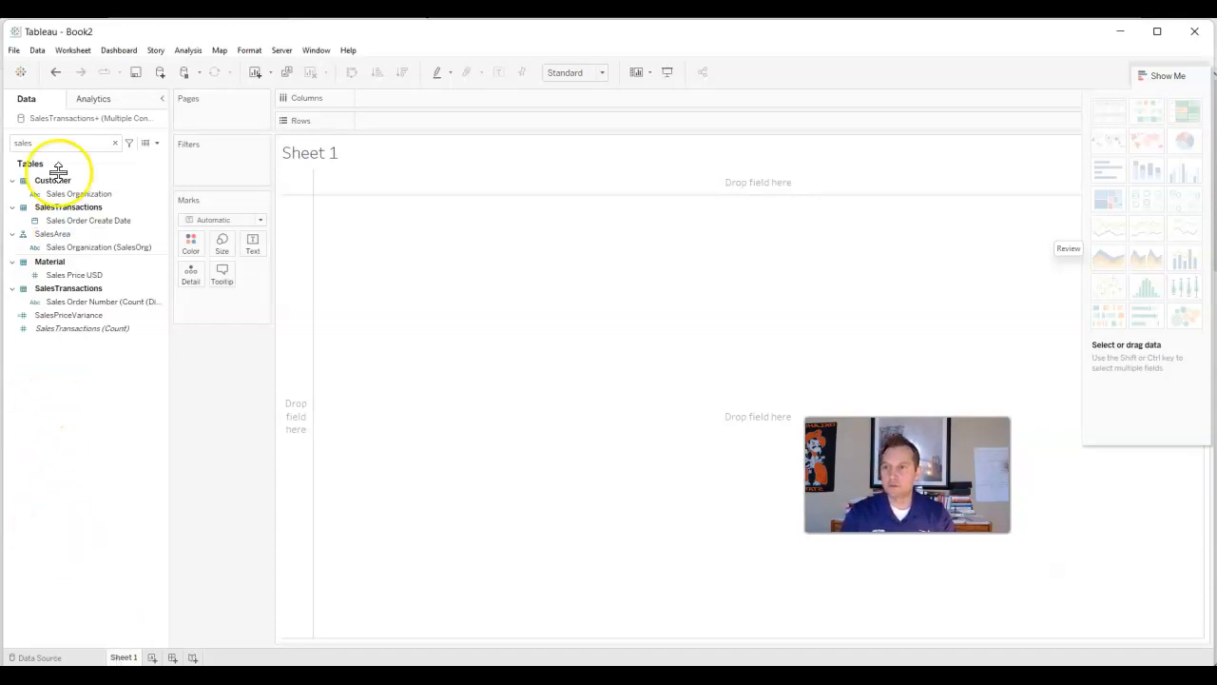
Examine the analytics options available for Sheet 1, including the trend line, and return to the data fields.
click(94, 100)
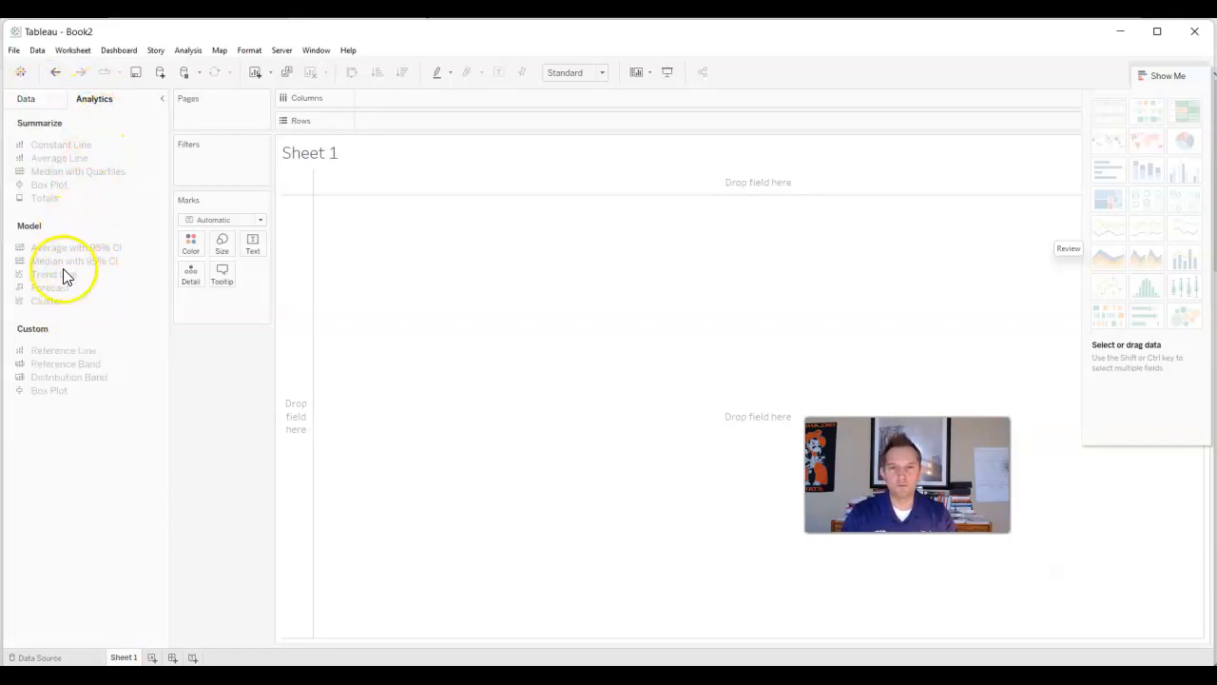
mouse_move(64, 276)
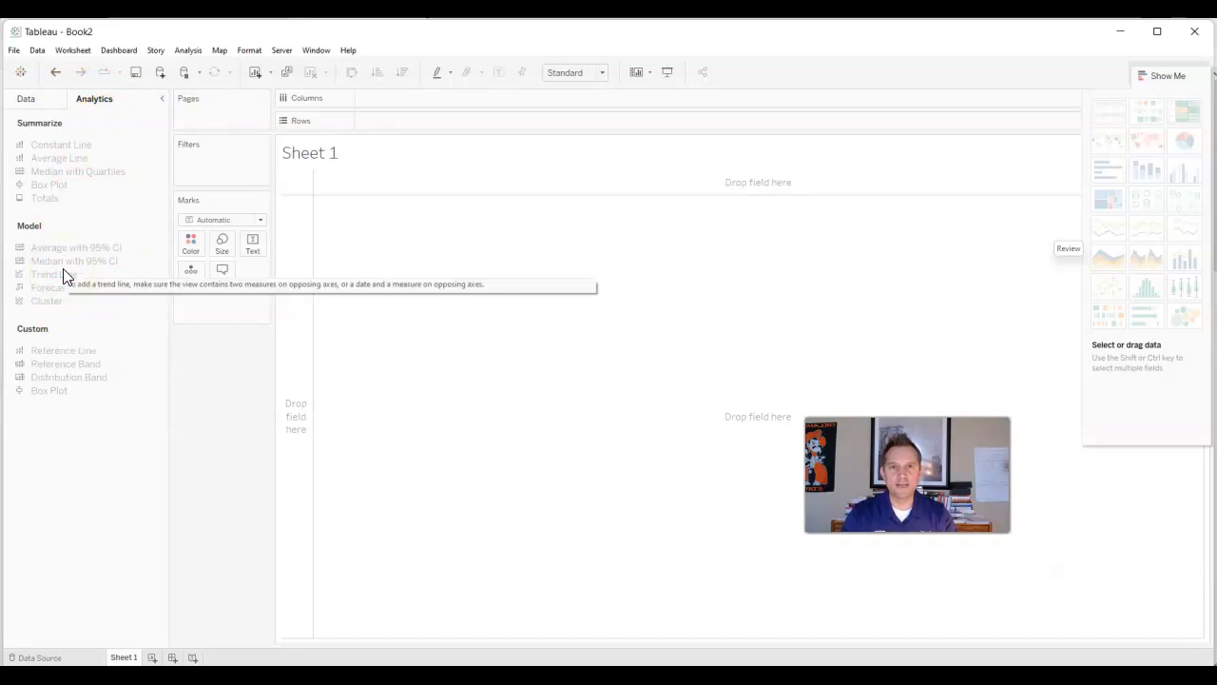
click(31, 100)
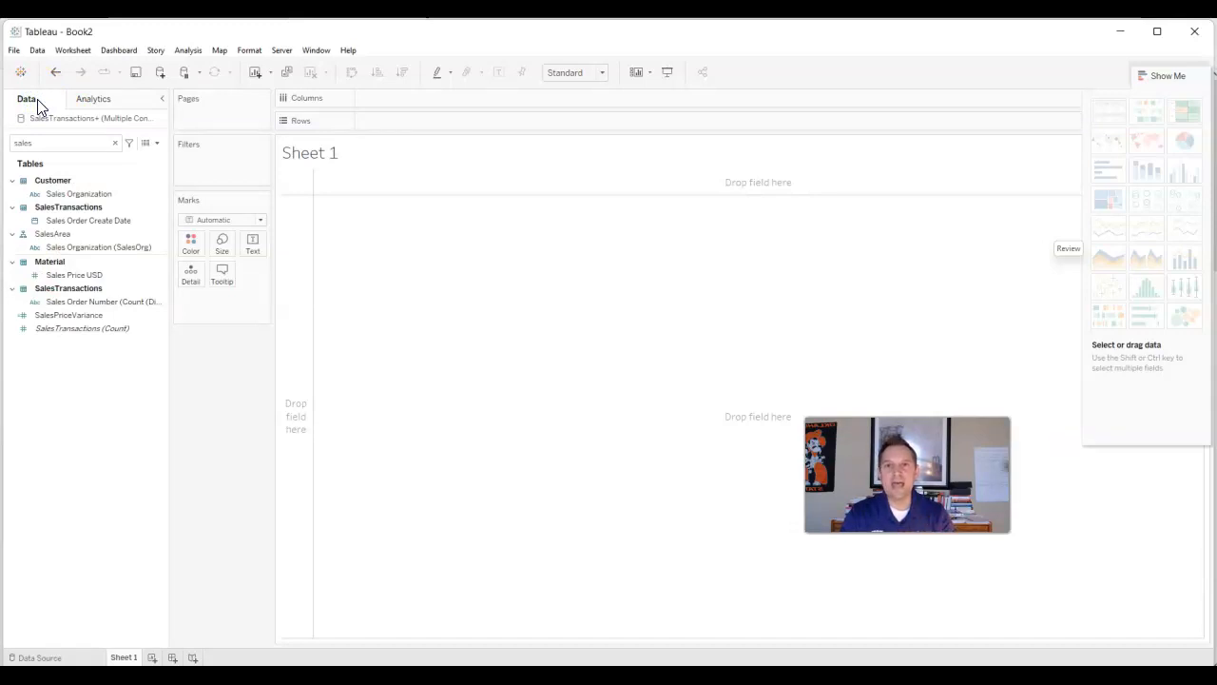
Start adding a new data source to the workbook.
click(40, 54)
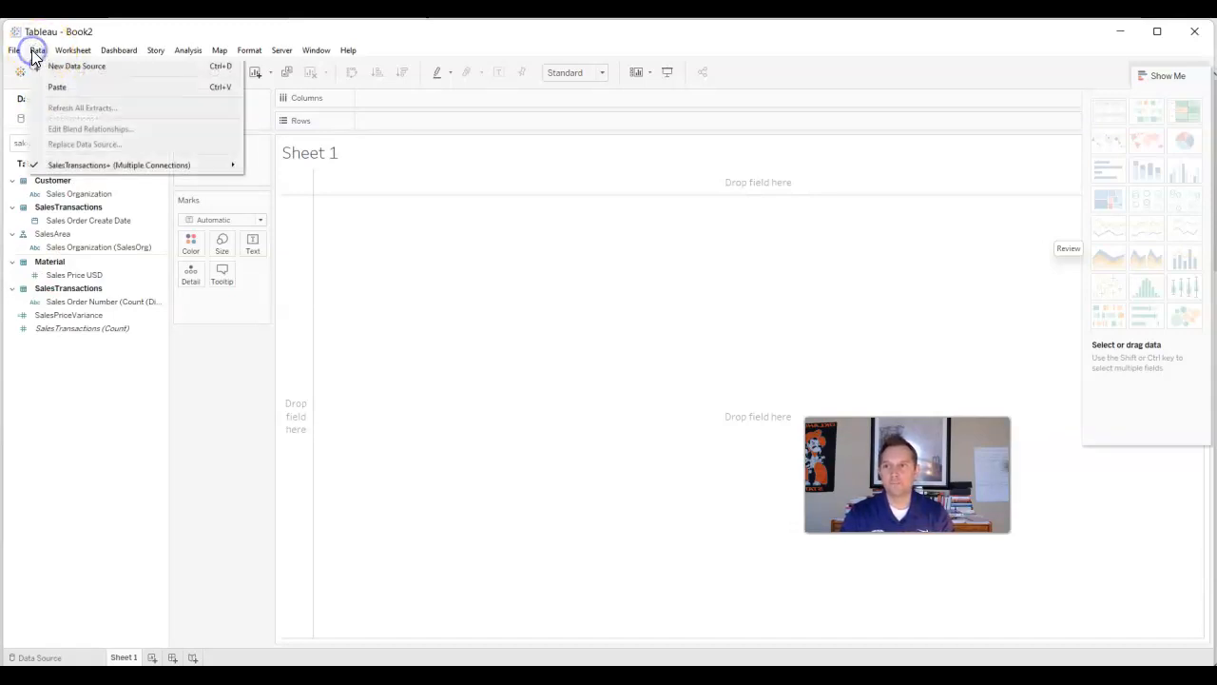
click(69, 63)
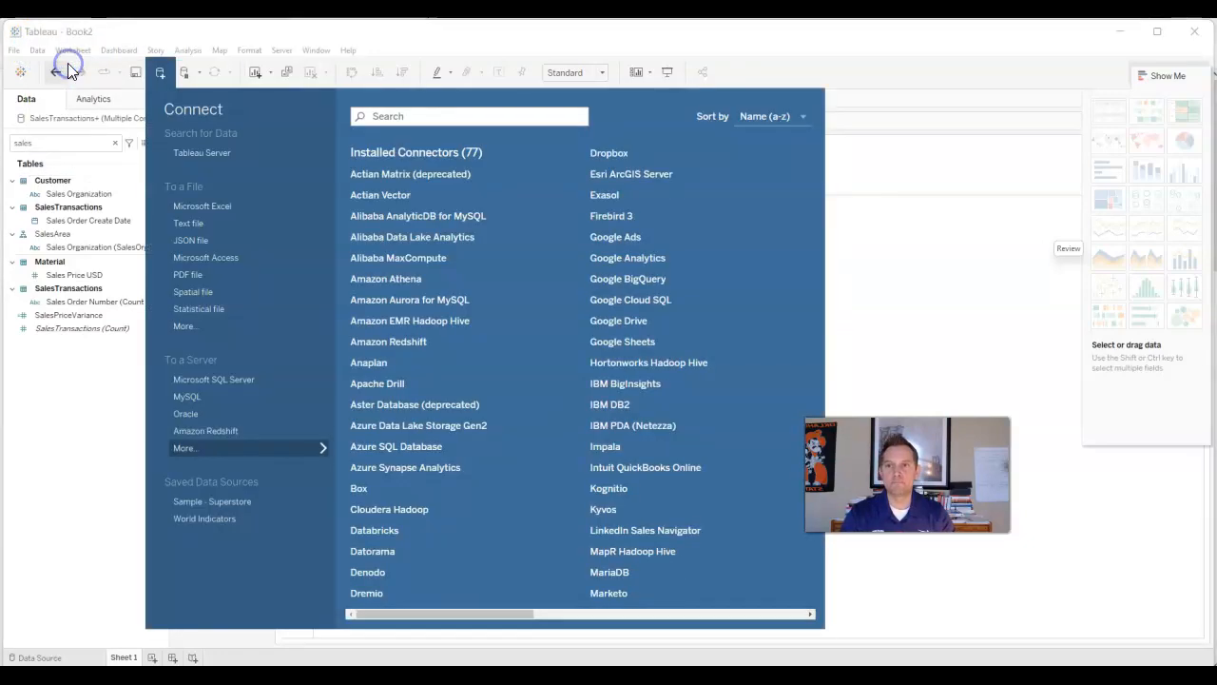
Try to connect to the Currency workbook as a text file, showing all file types in the data folder.
click(214, 223)
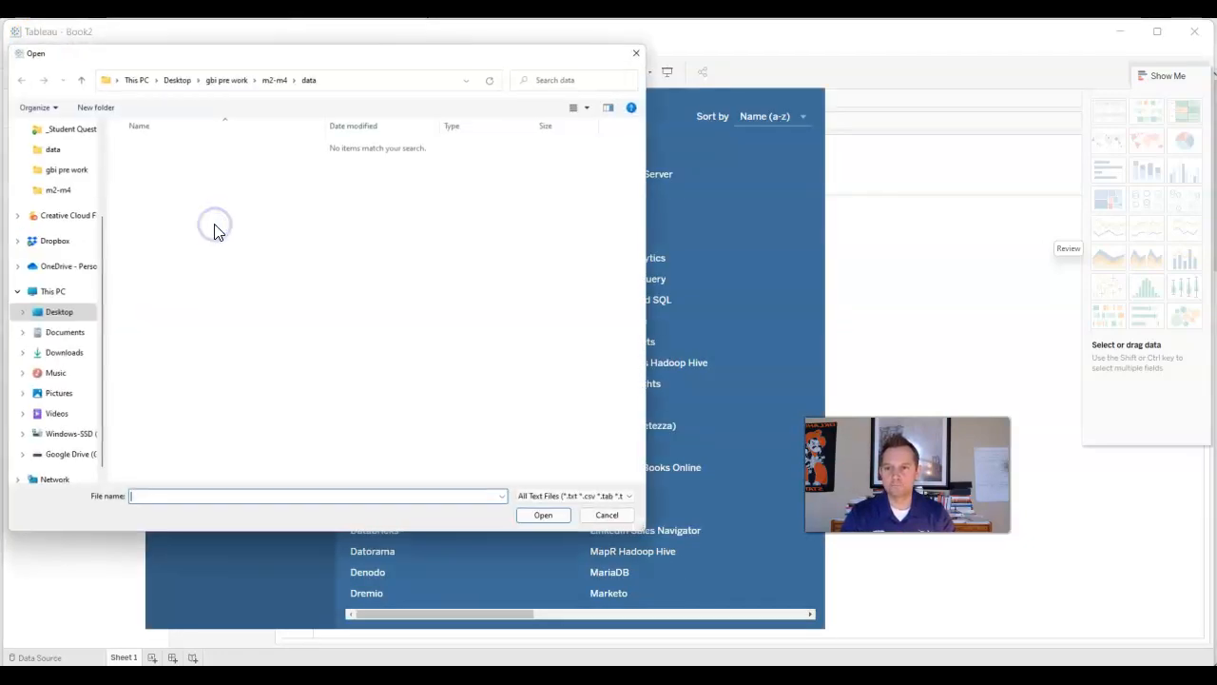
click(272, 80)
click(187, 152)
double_click(187, 152)
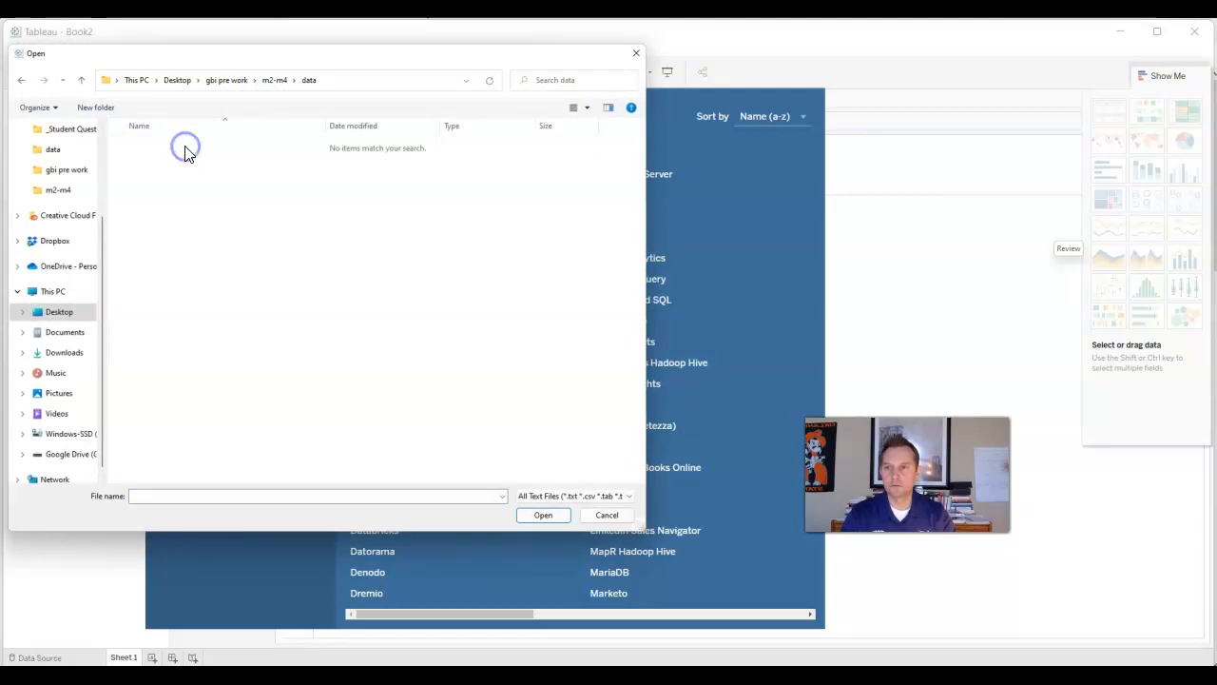
click(571, 495)
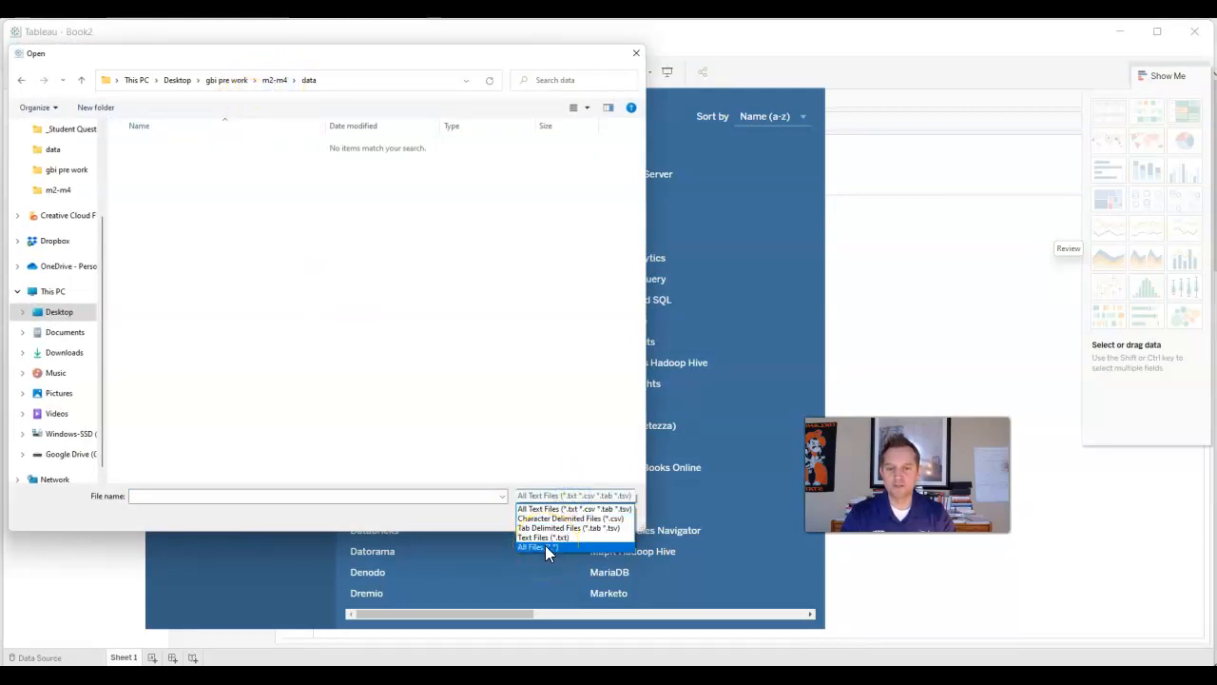
click(547, 549)
click(166, 147)
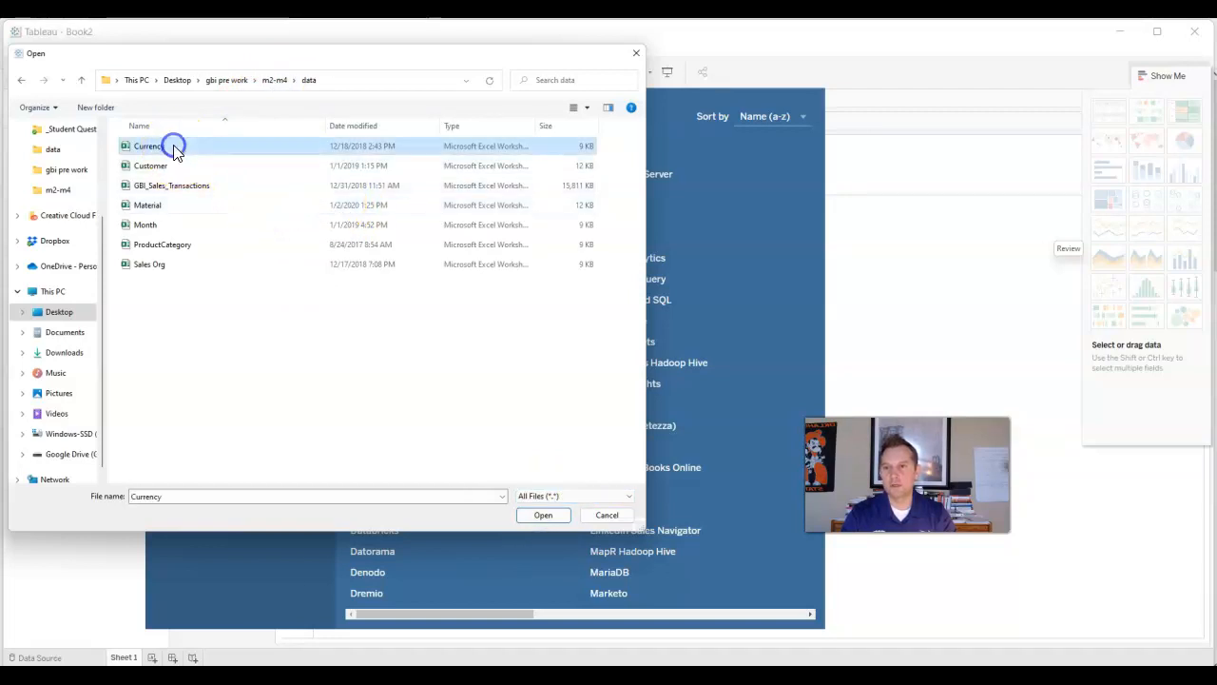
click(543, 516)
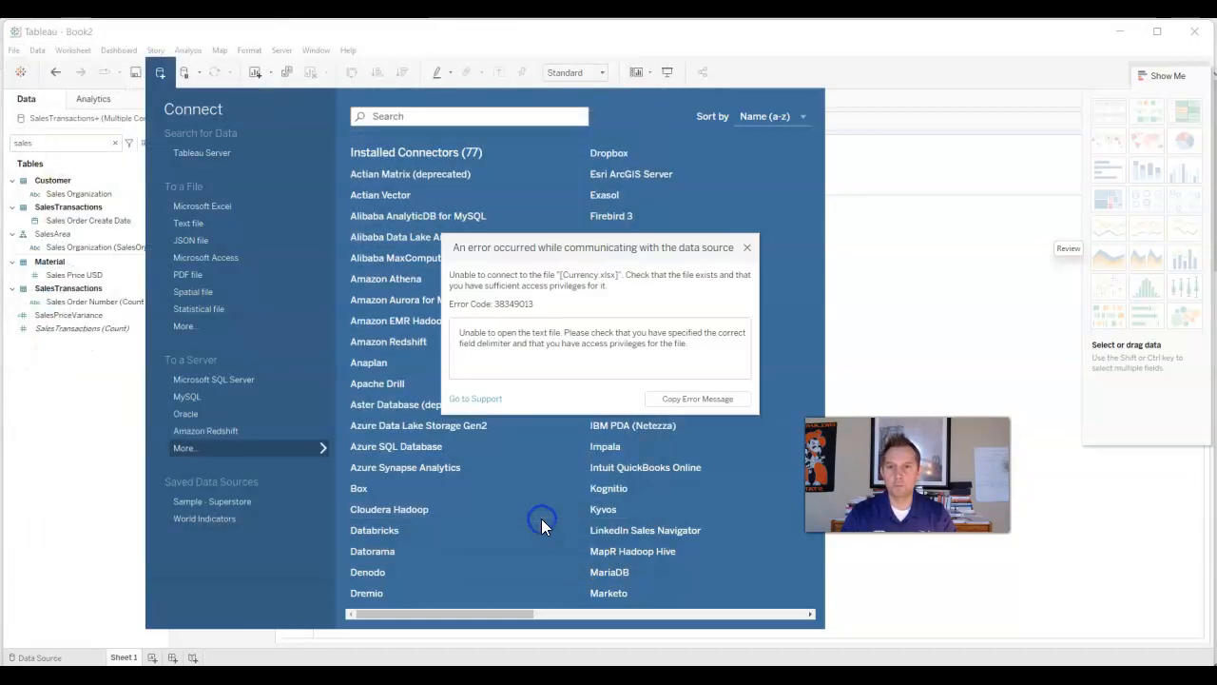
click(746, 249)
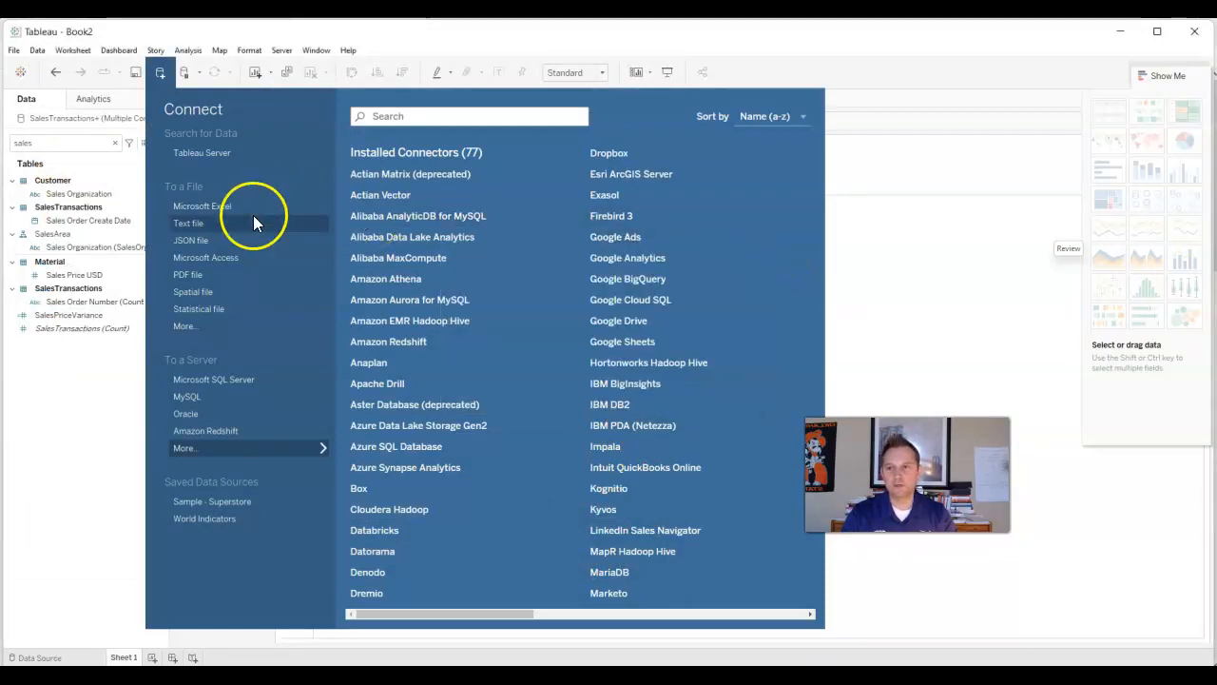
Connect to the Currency file from the data folder as a Microsoft Excel data source.
click(204, 207)
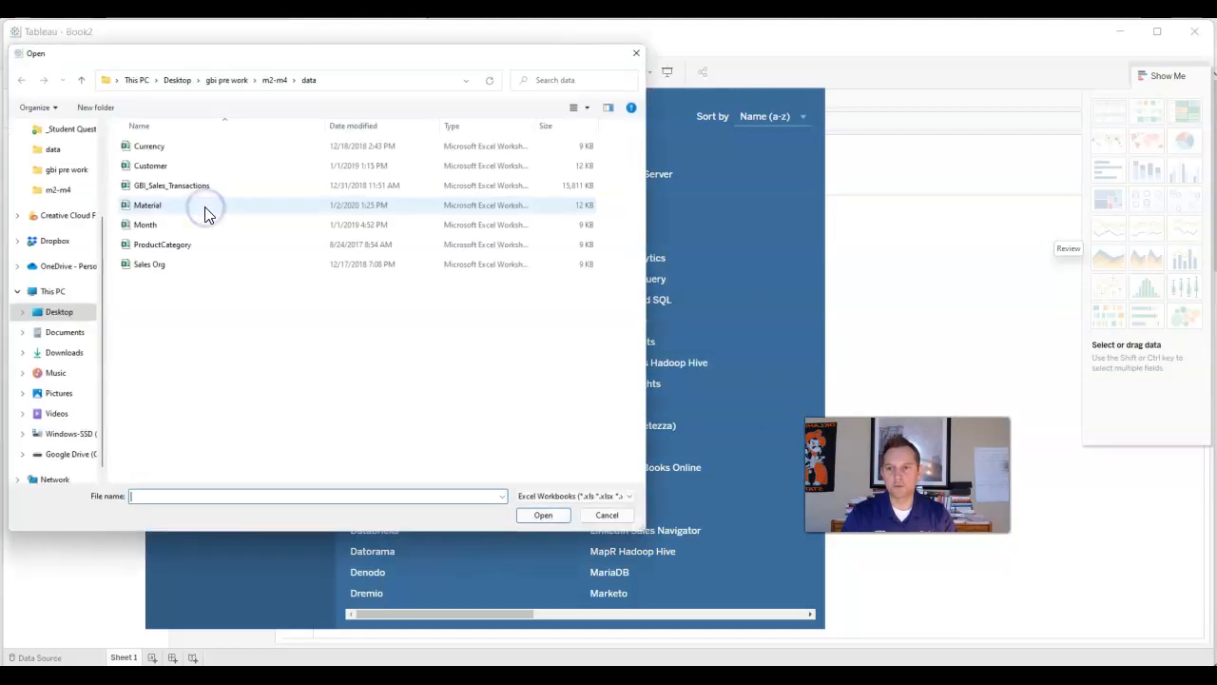
click(183, 150)
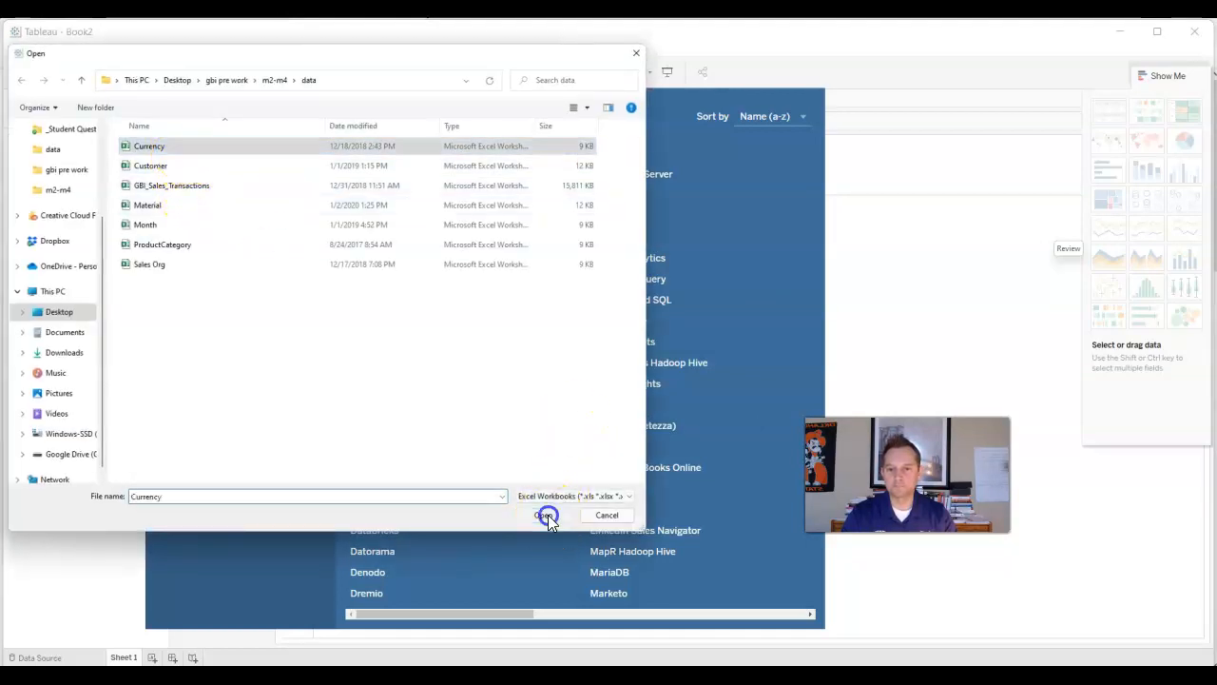
click(543, 514)
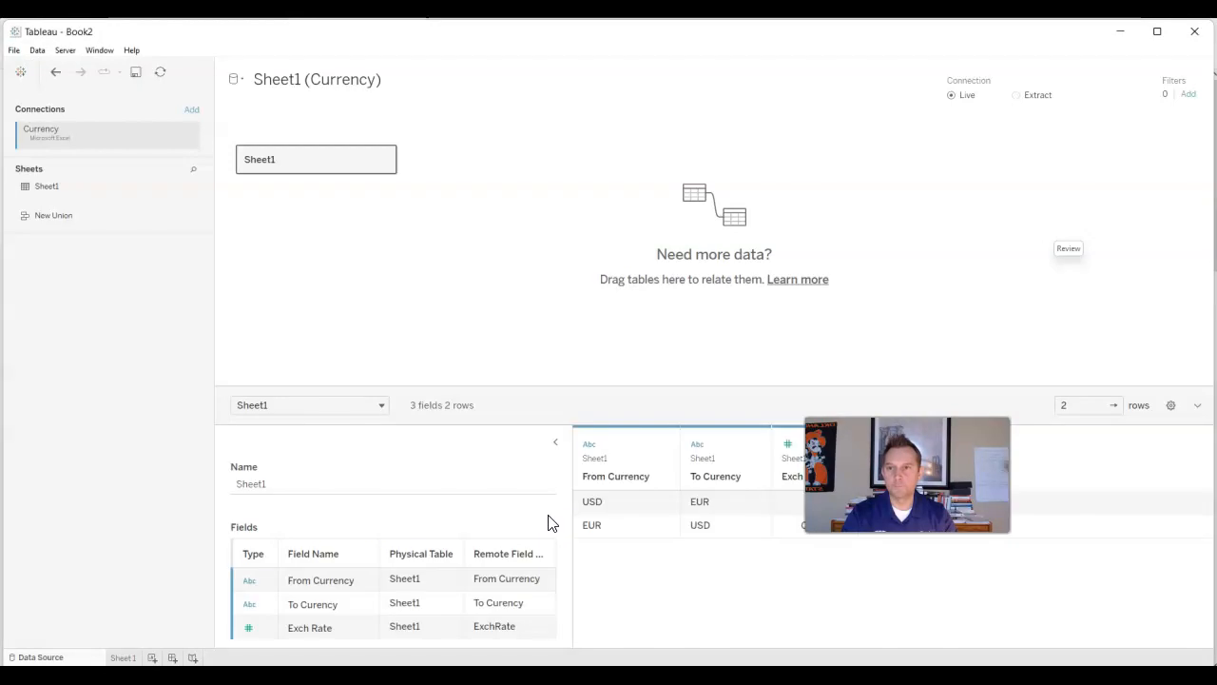
On Sheet 1, rename the SalesTransactions+ data source as Sales Data+ (Multiple Connections).
click(123, 657)
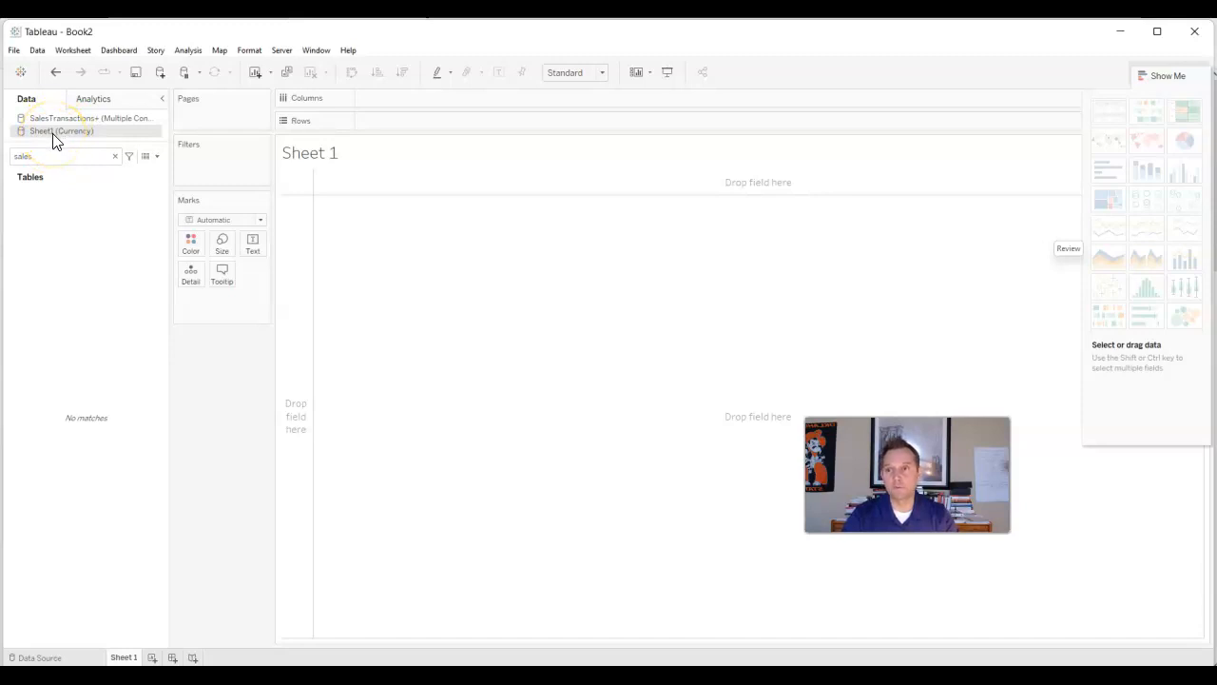
click(82, 120)
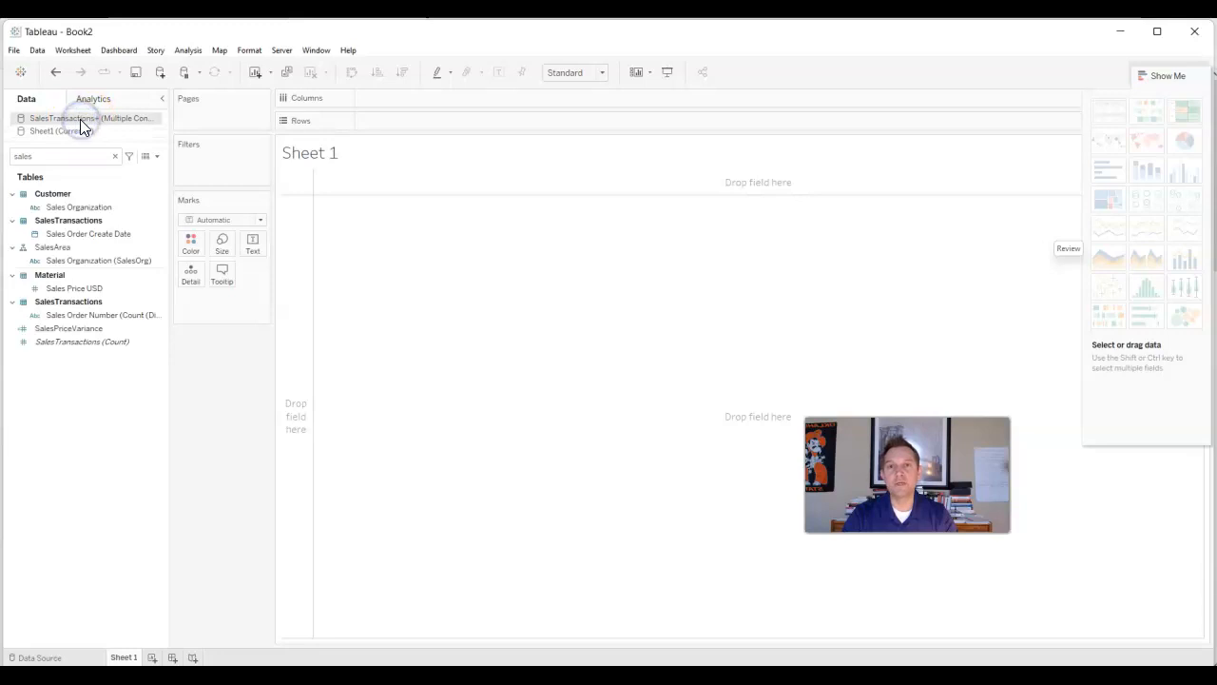
right_click(83, 126)
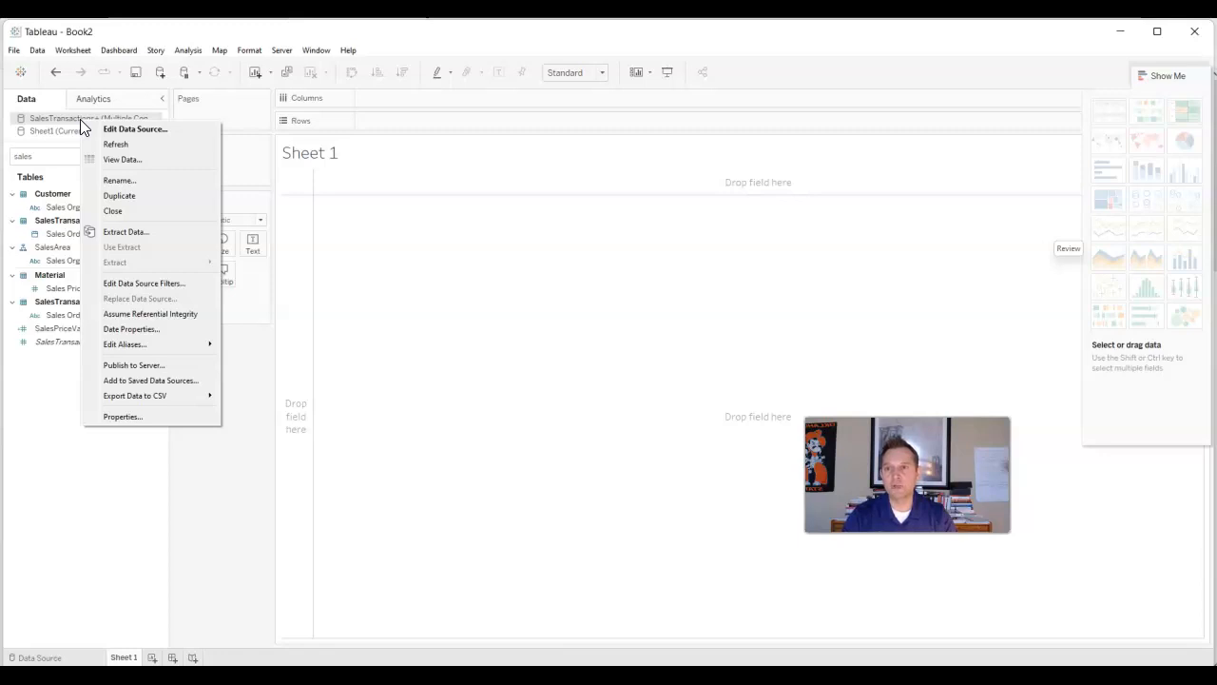
click(121, 180)
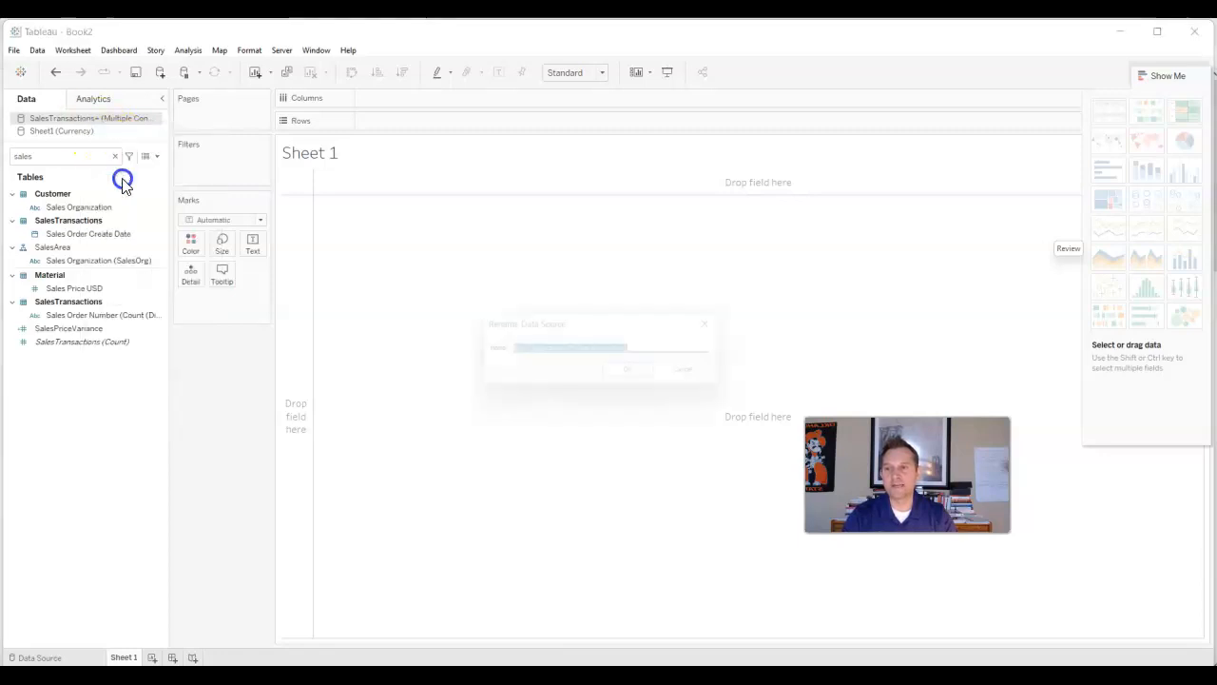
click(562, 350)
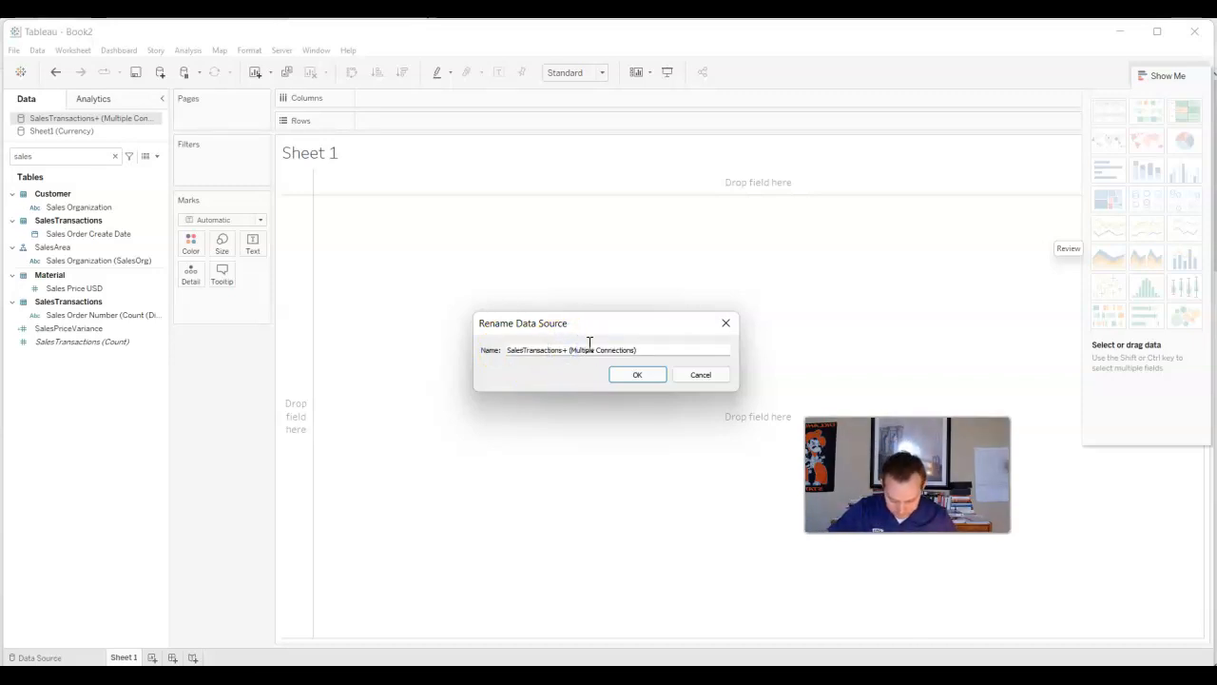
key(BackSpace)
key(BackSpace)
key(BackSpace)
key(BackSpace)
key(BackSpace)
key(BackSpace)
key(BackSpace)
key(BackSpace)
key(BackSpace)
key(BackSpace)
key(BackSpace)
key(BackSpace)
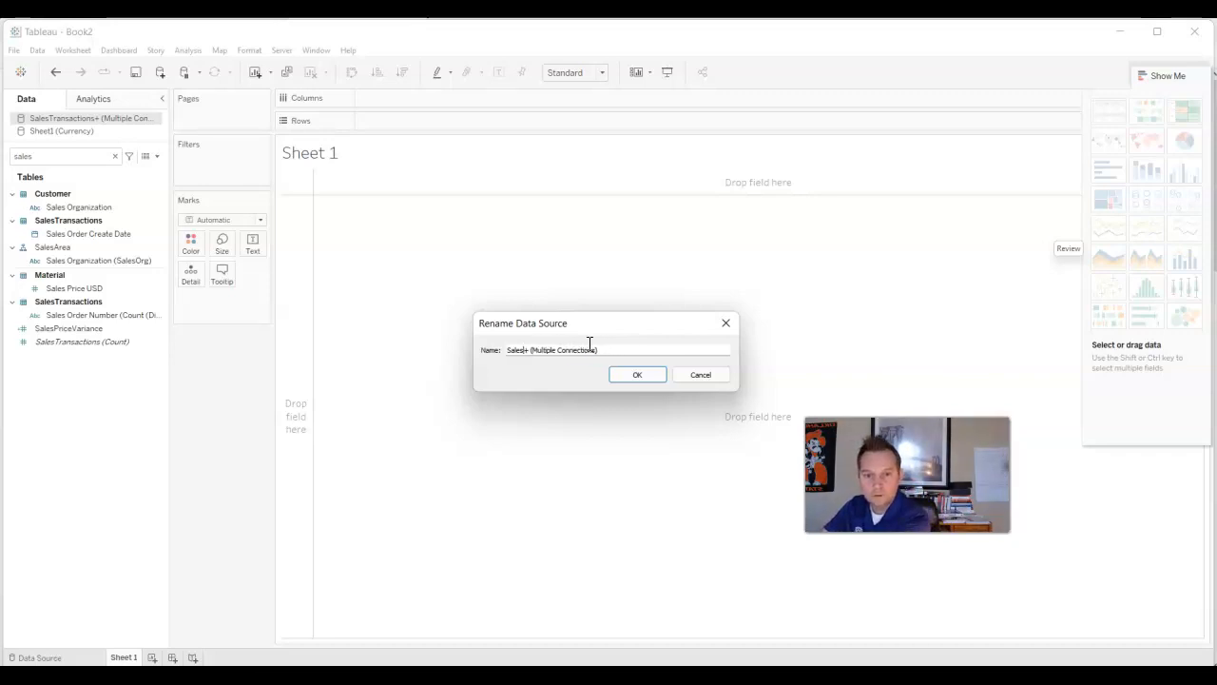
text(Data)
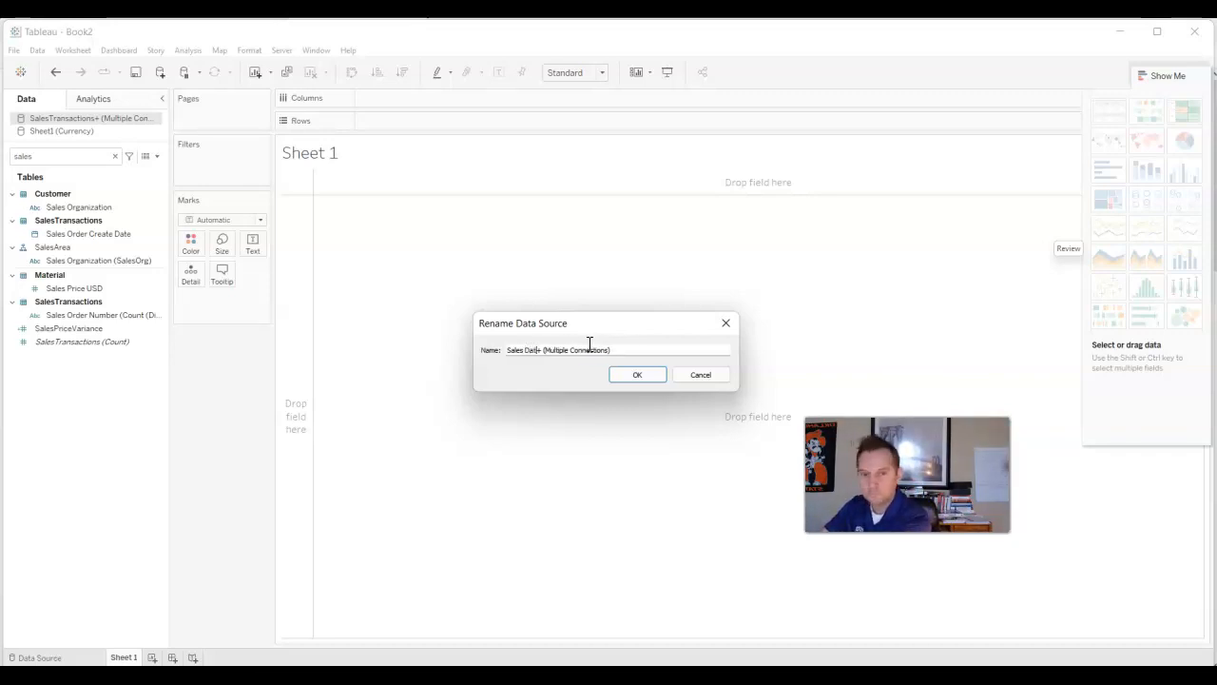
key(Return)
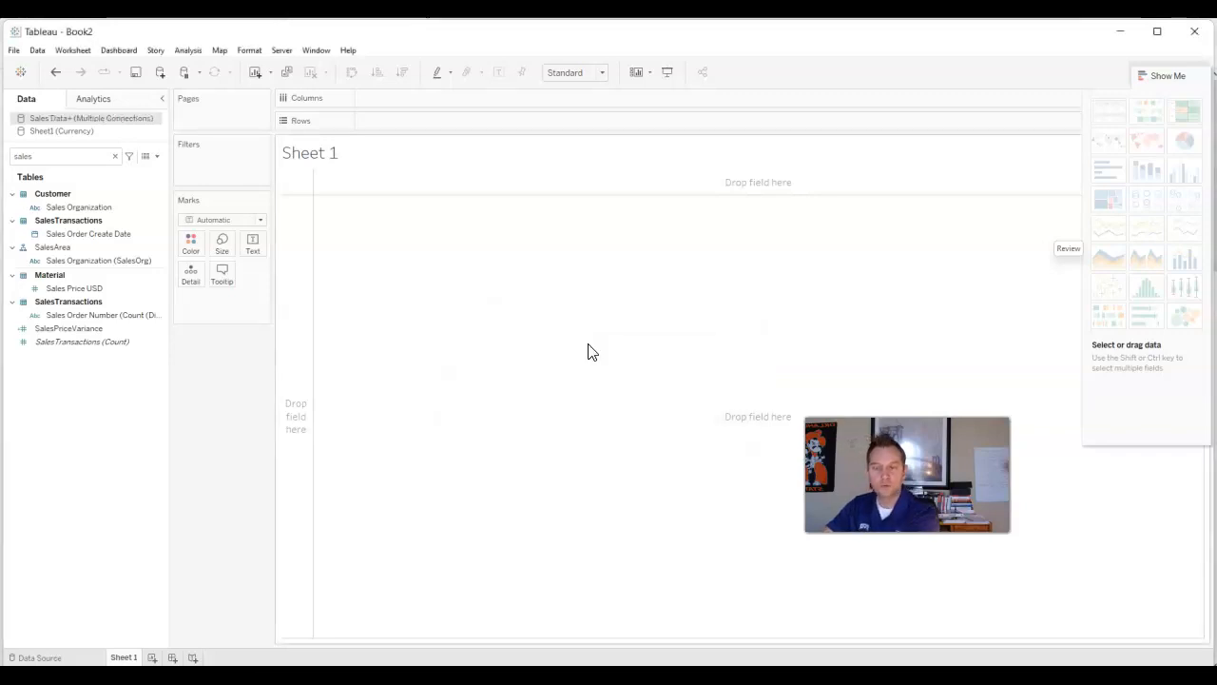
Rename the Sheet1 (Currency) data source as Currency Conversion.
click(95, 131)
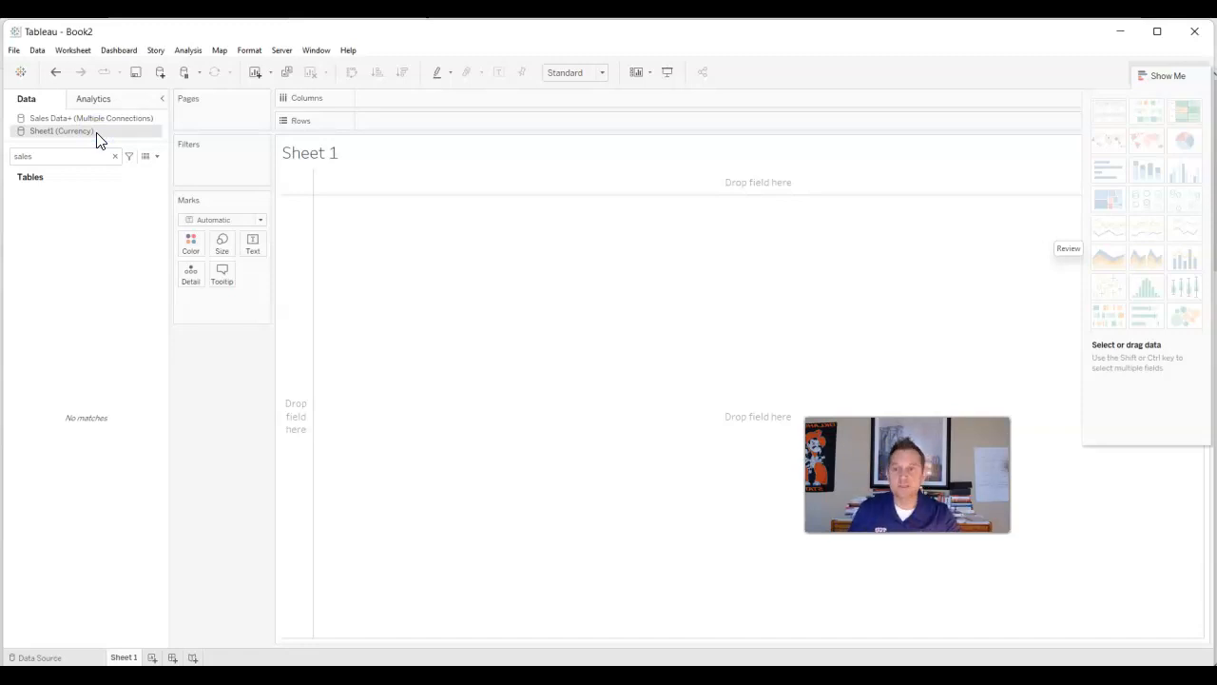
right_click(96, 132)
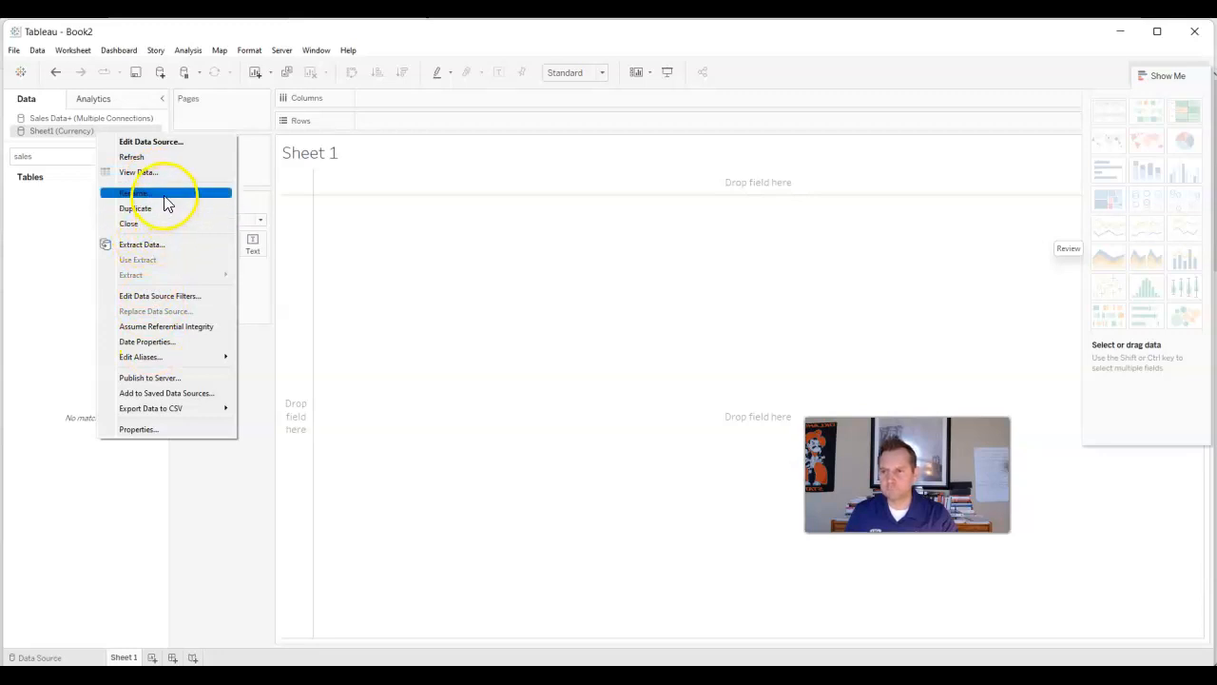
click(165, 195)
text(Currency Conversion)
key(Return)
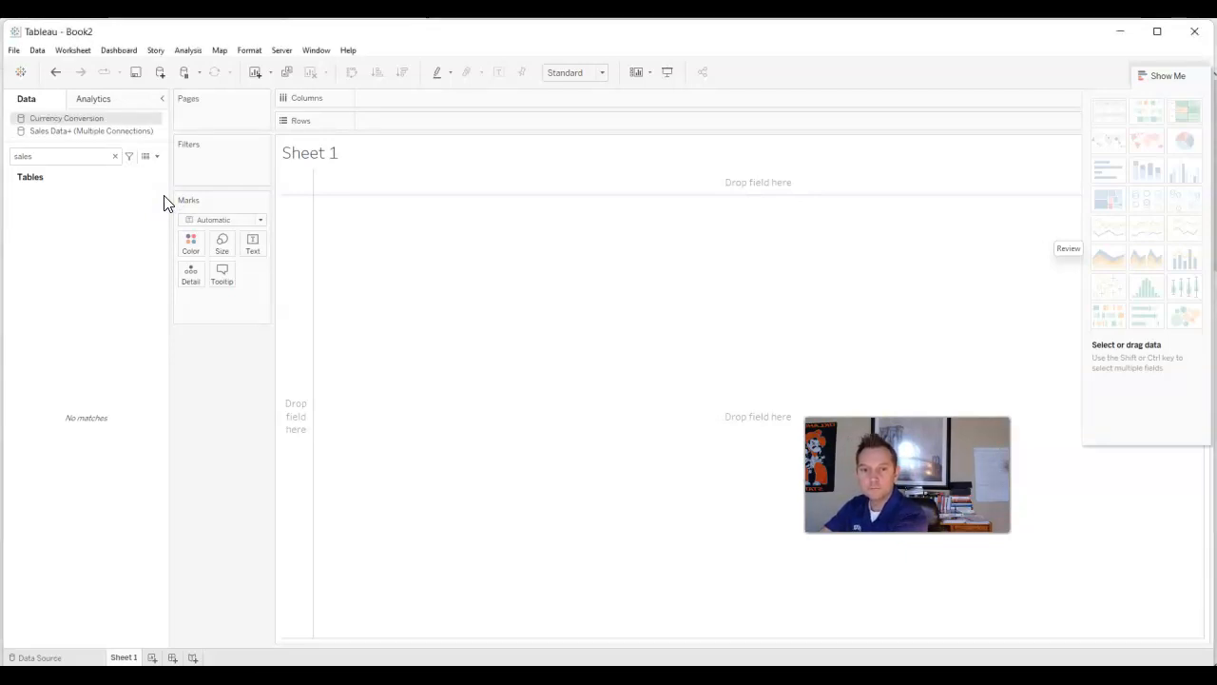
Compare the fields of both data sources, return to Sales Data+ and clear the field search to list all its fields.
click(105, 133)
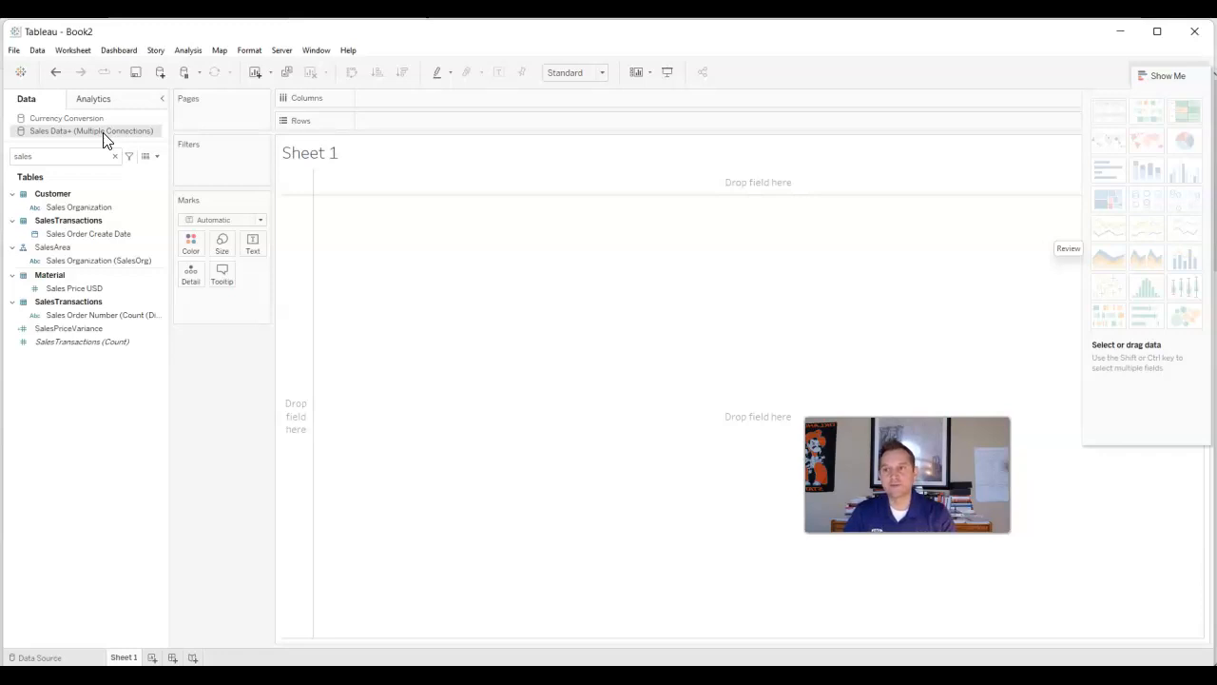
click(87, 119)
click(76, 131)
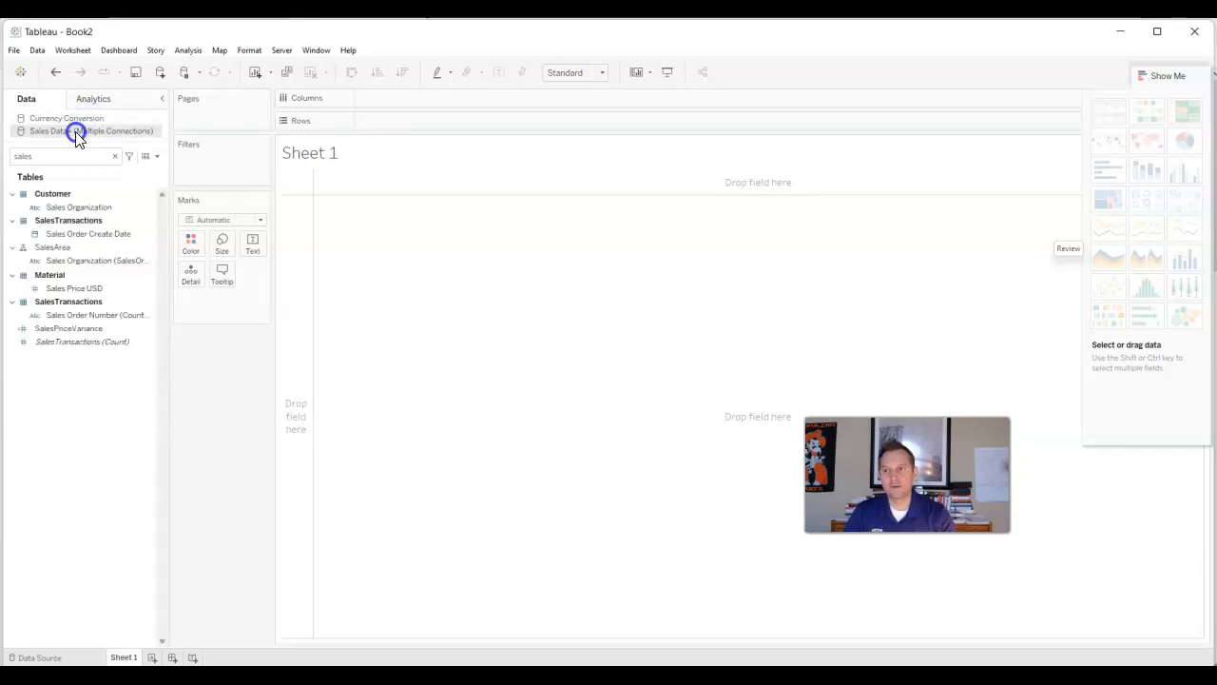
click(115, 156)
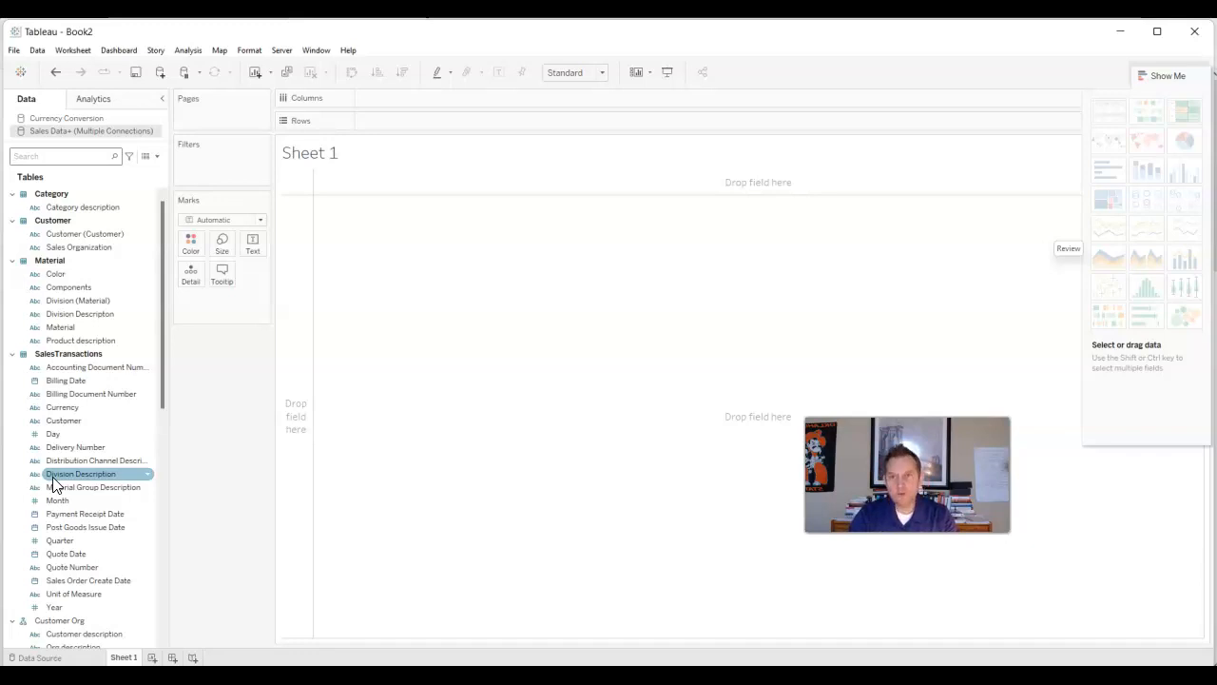
click(100, 367)
click(114, 237)
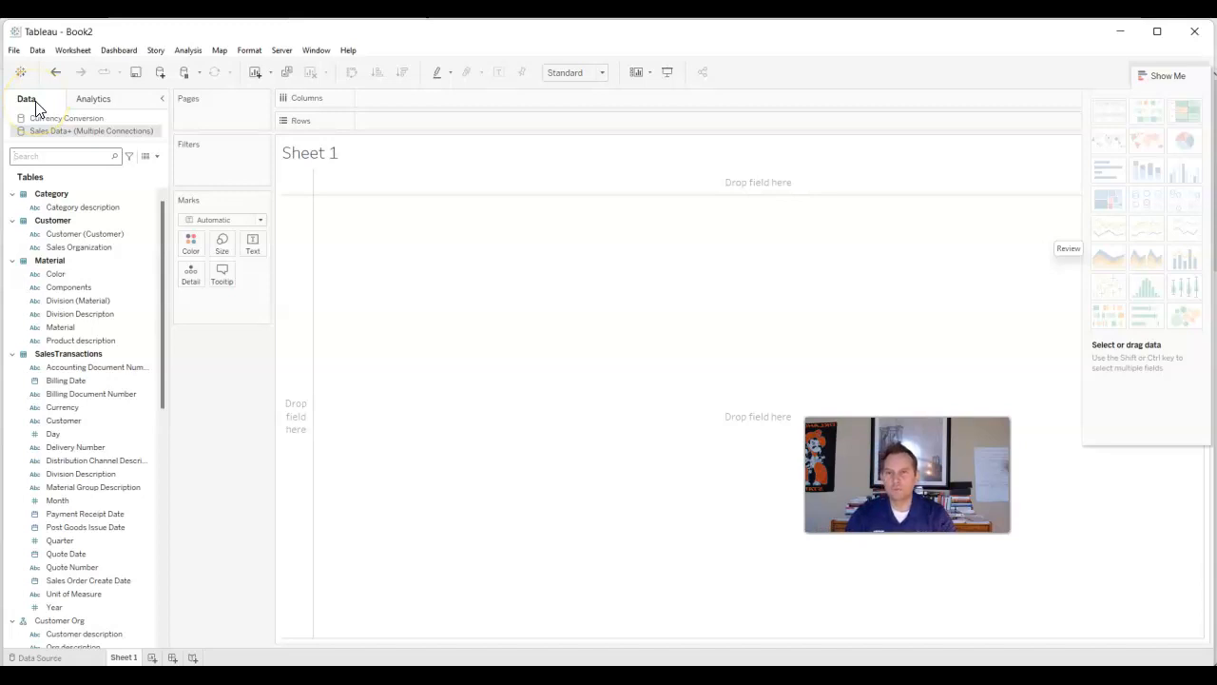
click(97, 317)
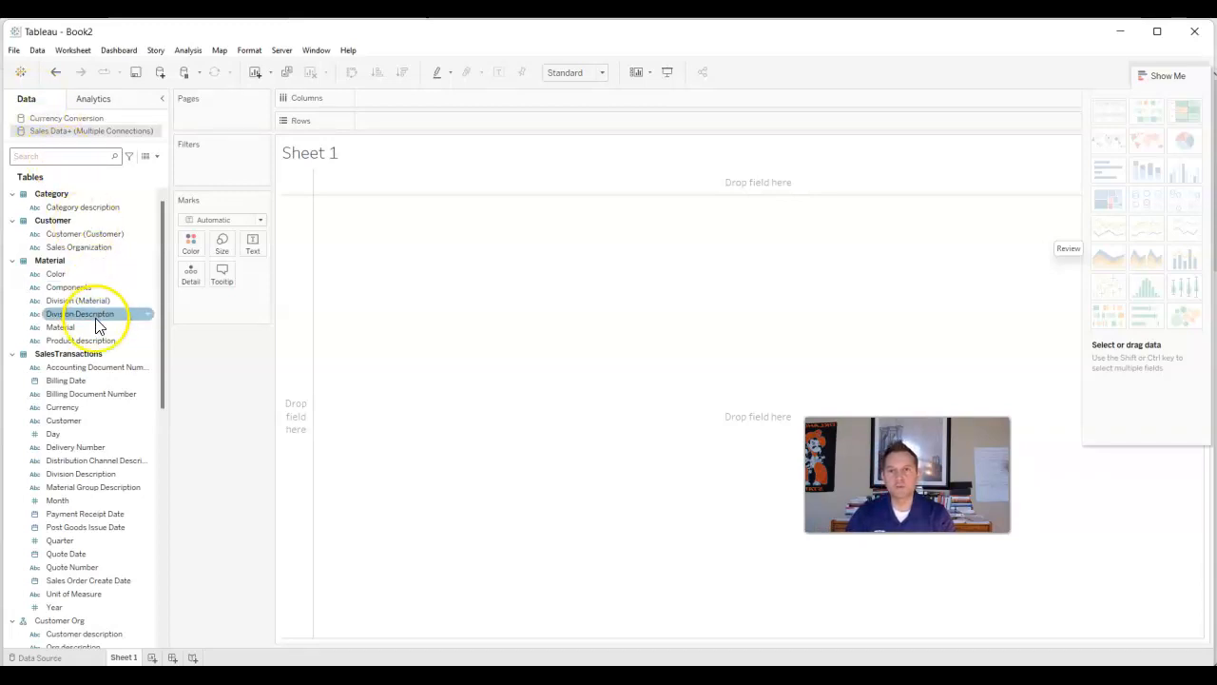
click(85, 301)
click(93, 407)
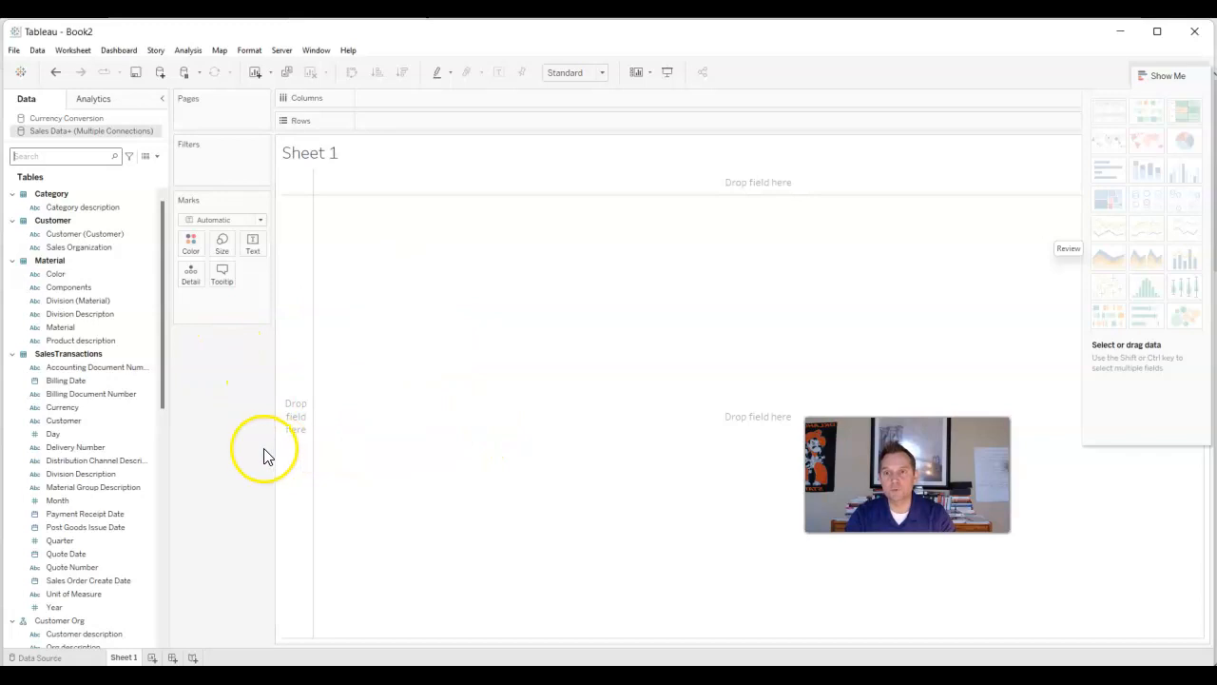
click(112, 328)
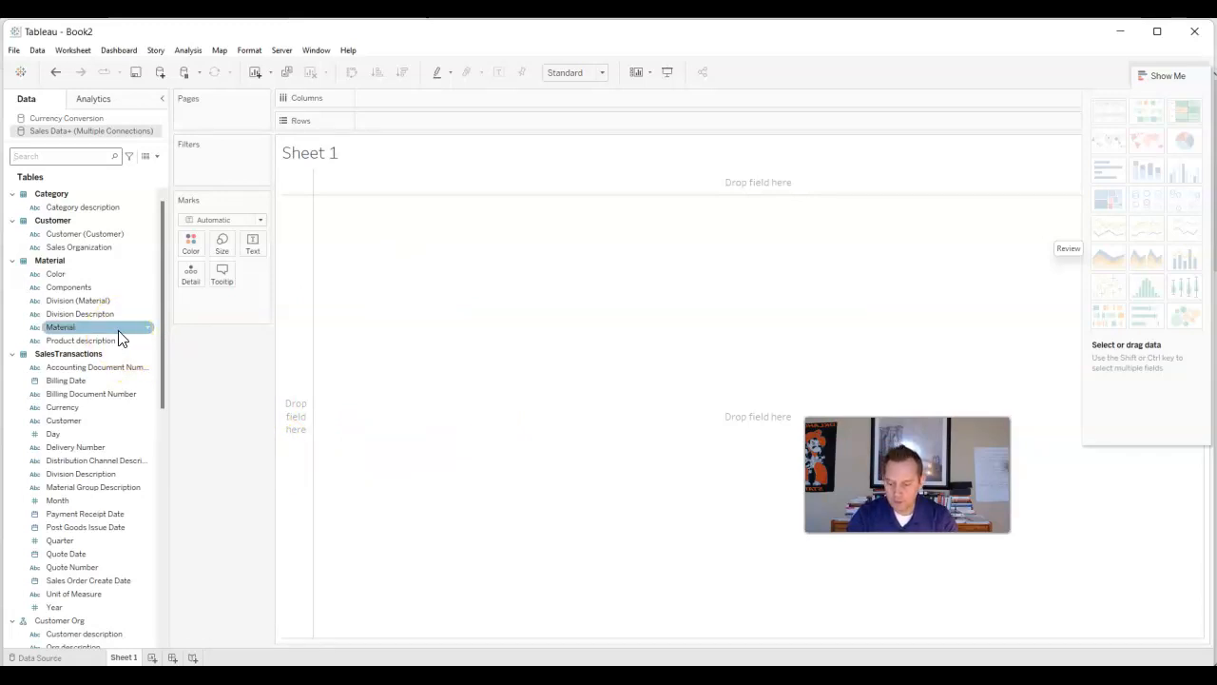
Collapse the Show Me chart suggestions to free up the worksheet canvas.
click(766, 275)
click(1168, 76)
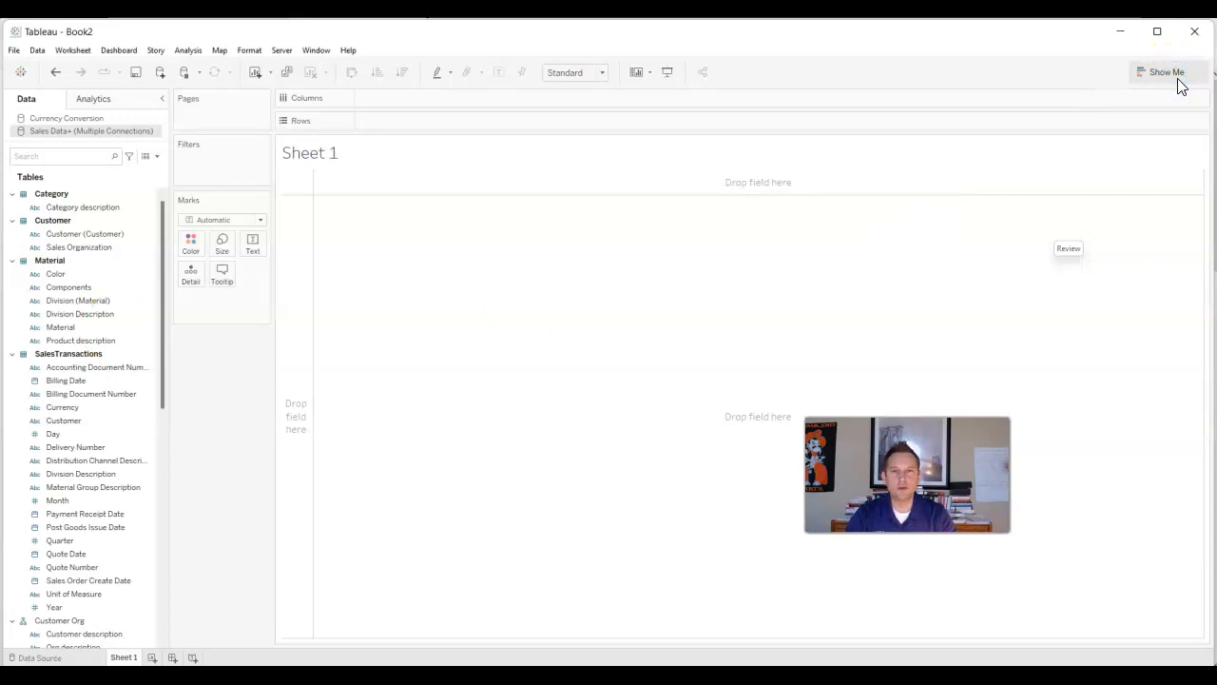
click(1176, 76)
click(1176, 78)
click(996, 186)
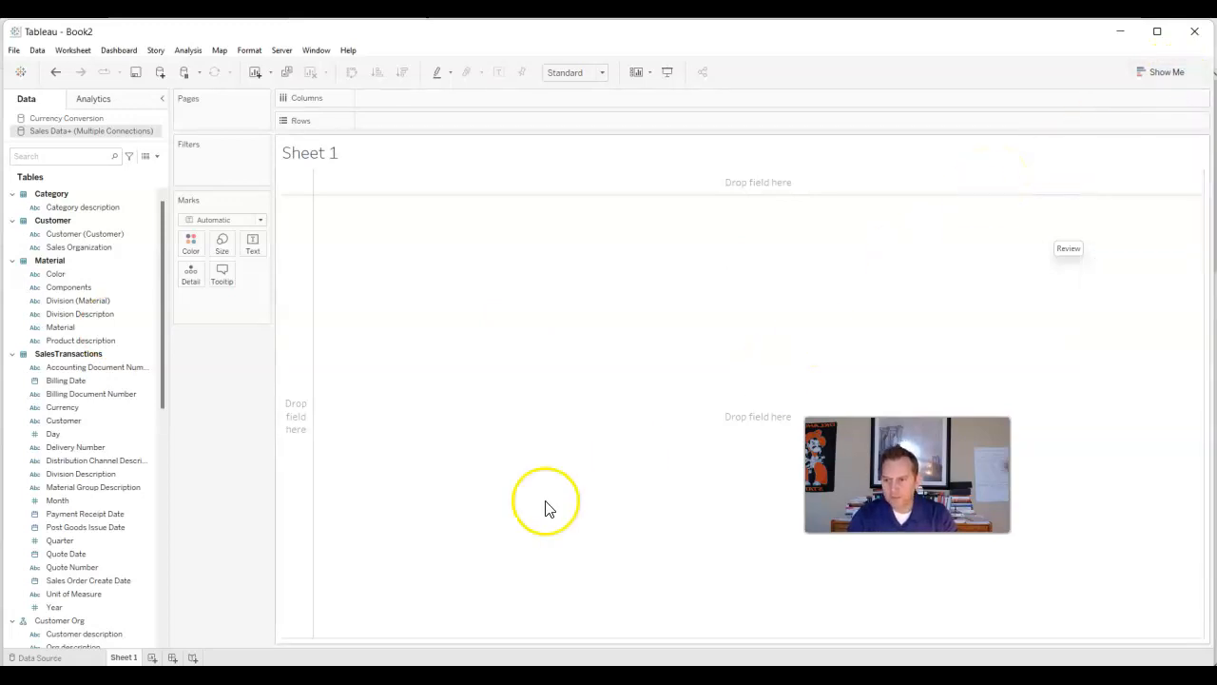
Rename the Sheet 1 worksheet as My Sheet.
click(126, 657)
right_click(130, 658)
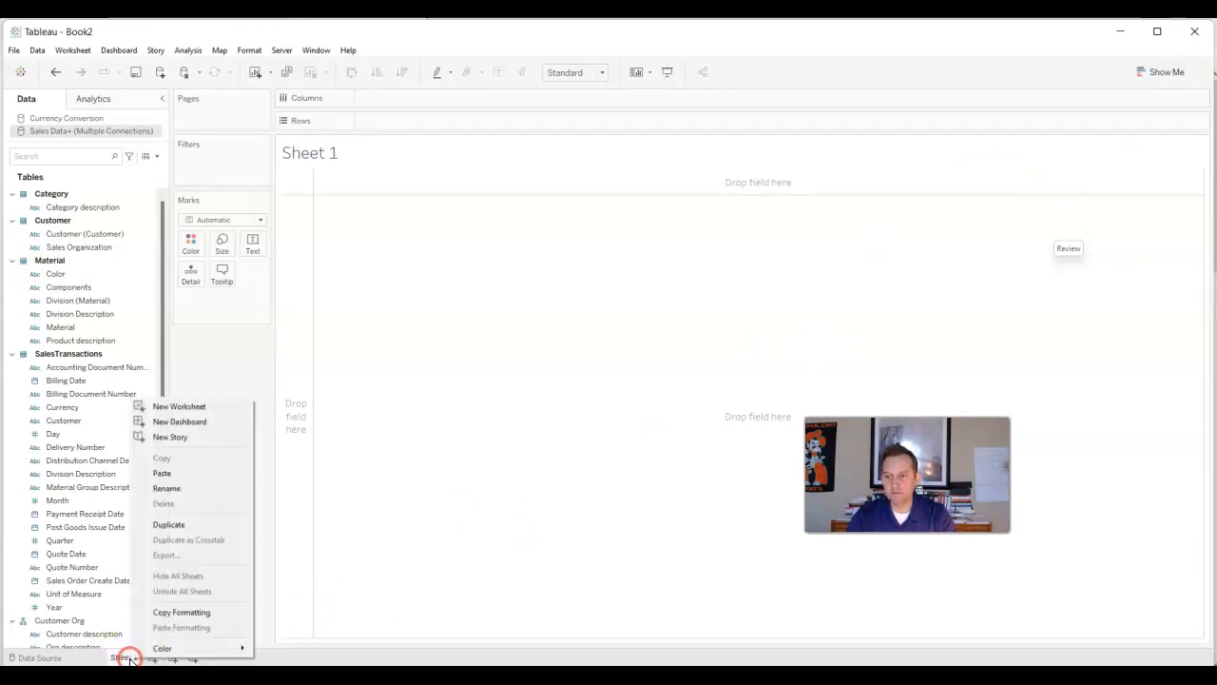
click(176, 485)
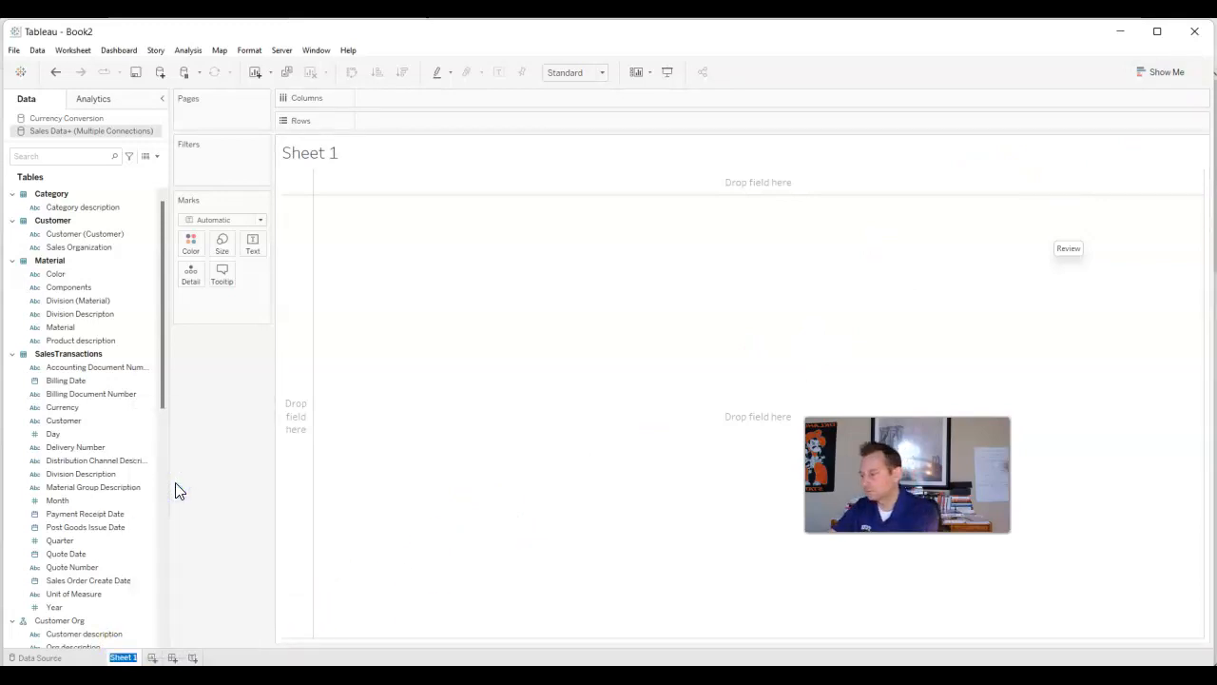
text(My Sh)
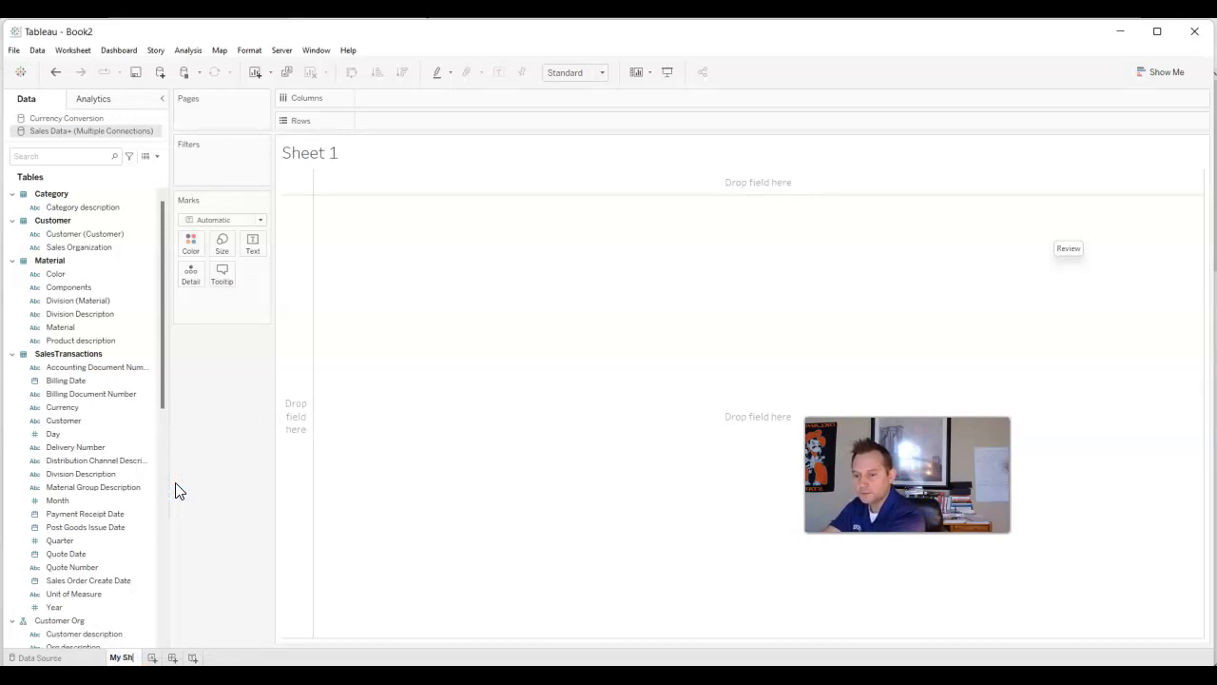
text(eet)
key(Return)
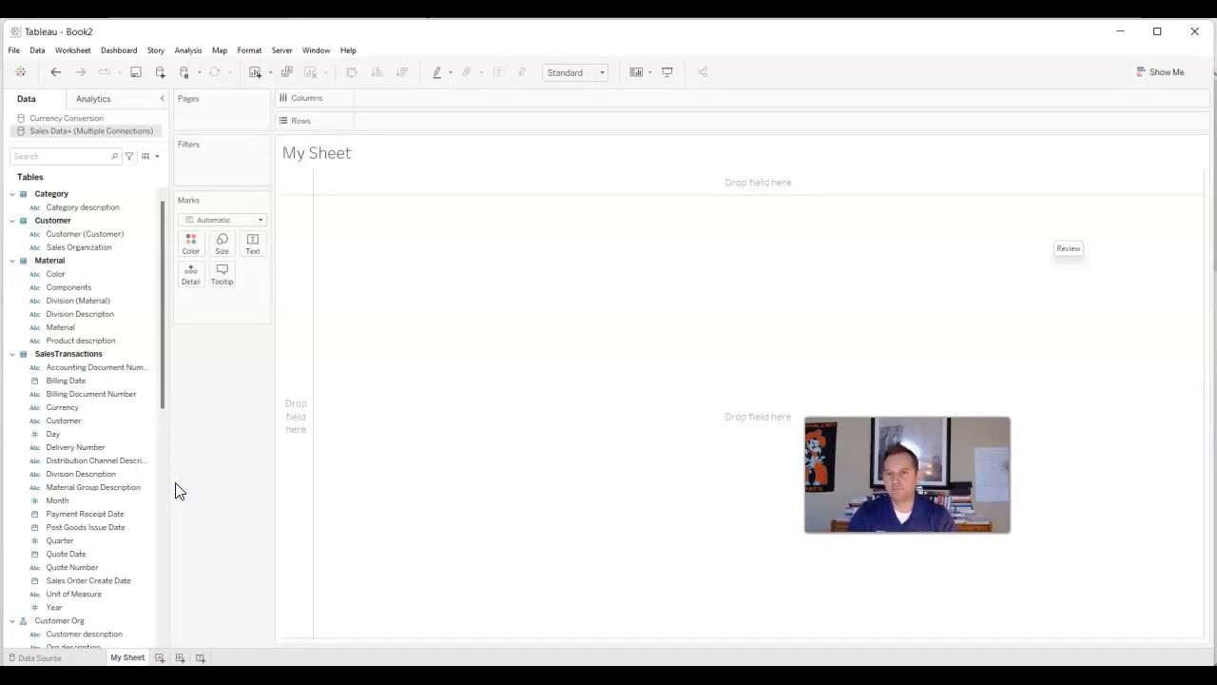
click(227, 630)
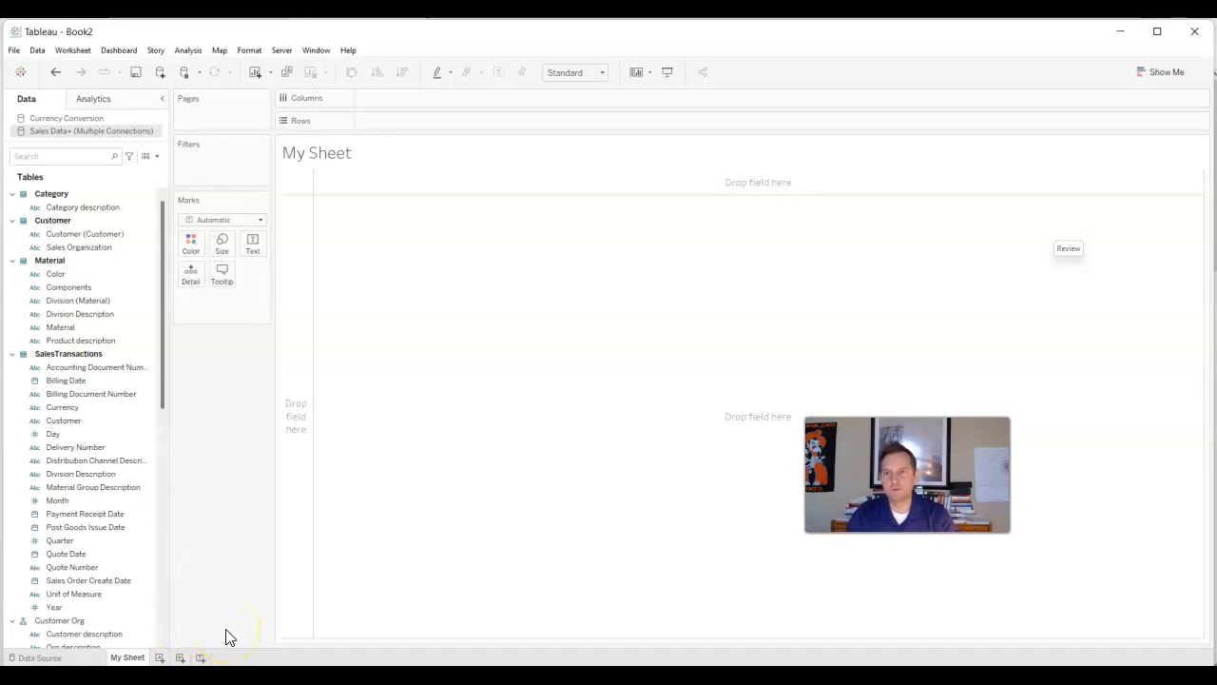
click(190, 549)
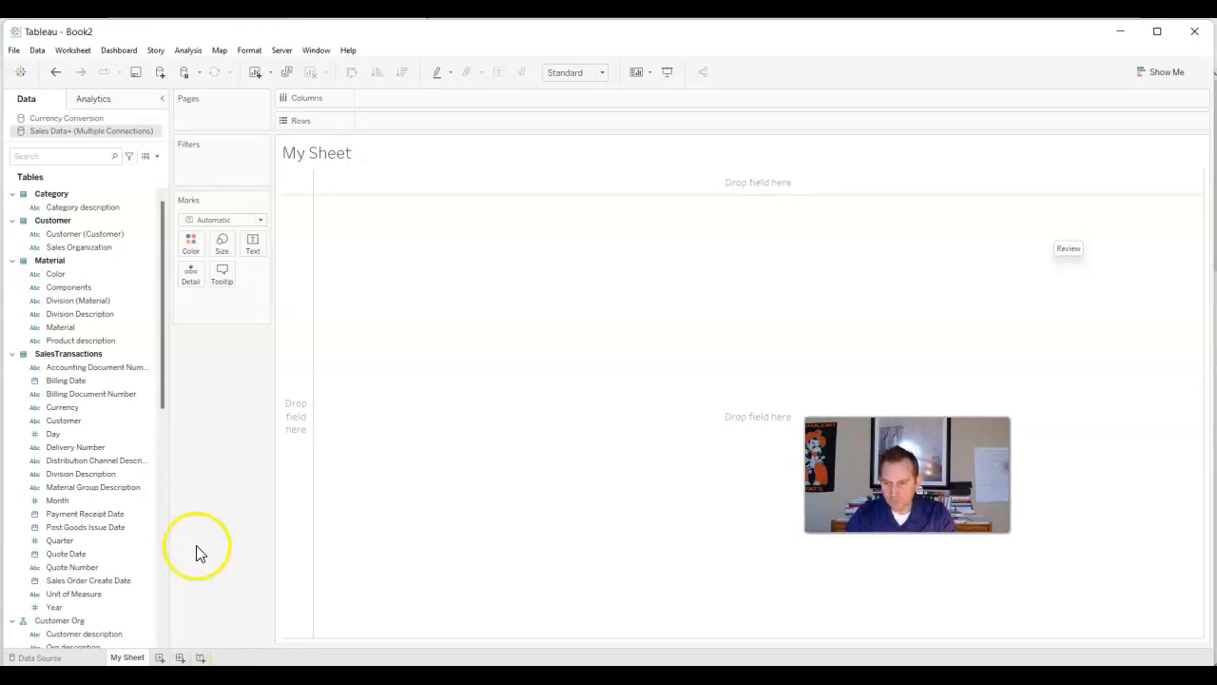
mouse_move(130, 659)
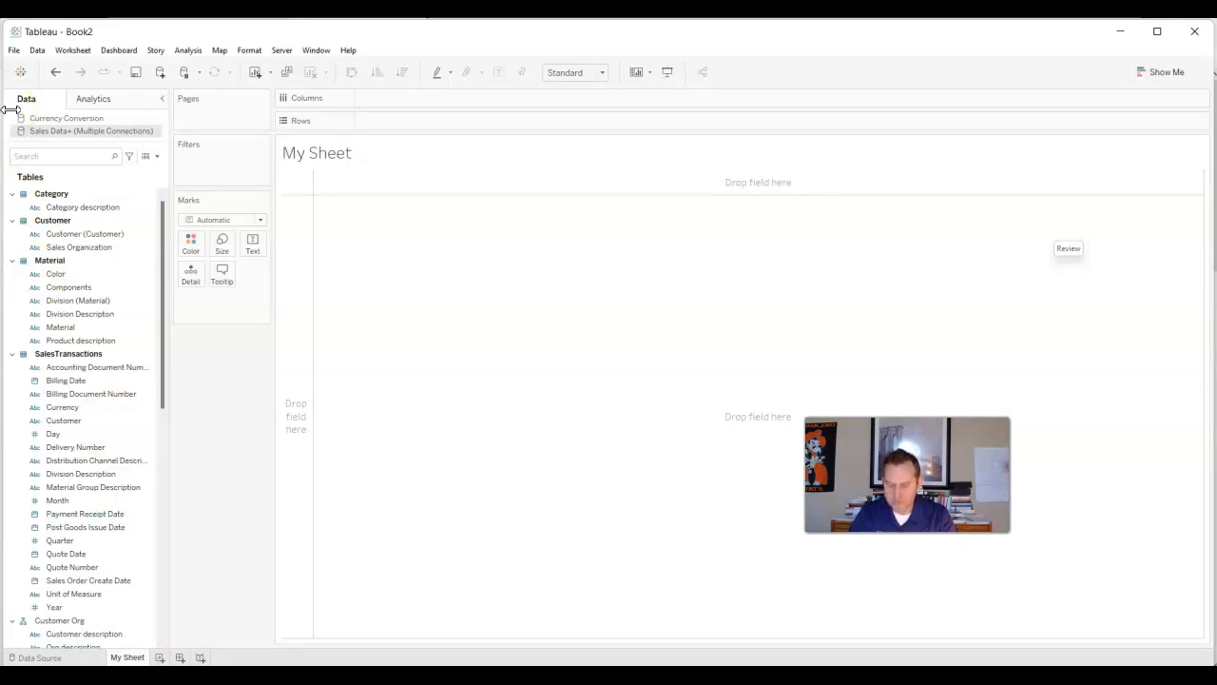
click(107, 312)
Search the Sales Data+ fields for "pro" and examine the options of the Product Cost USD field, including Convert to Discrete.
click(83, 160)
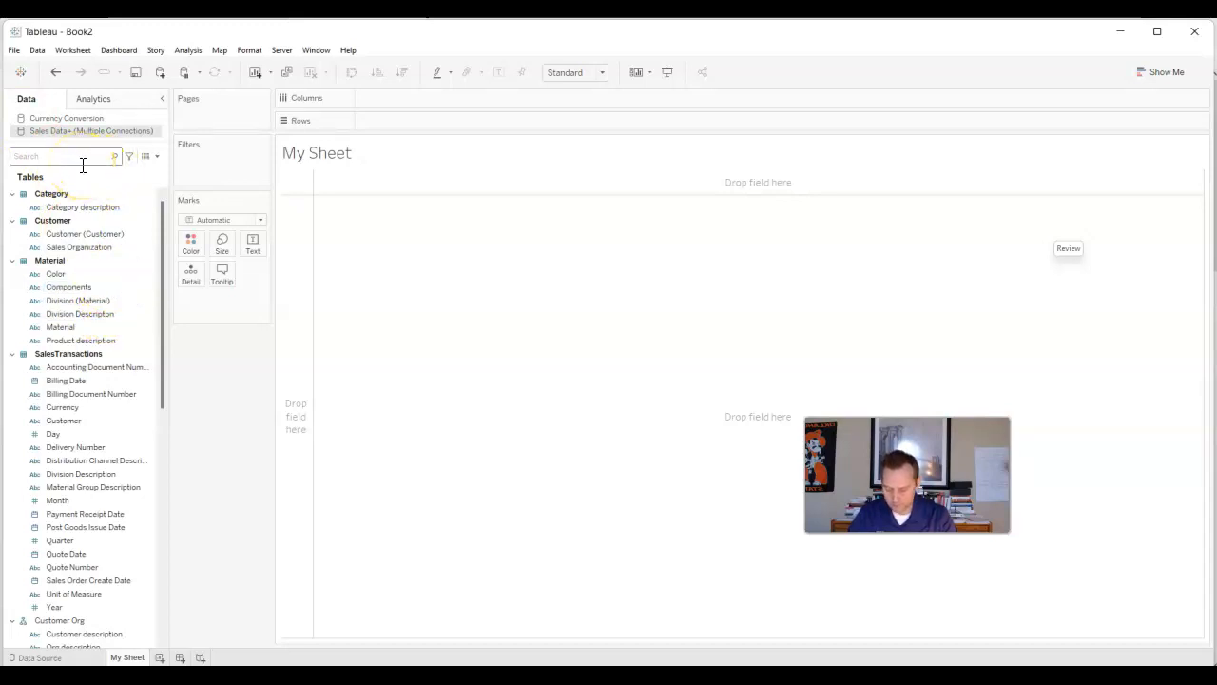
click(60, 154)
text(pro)
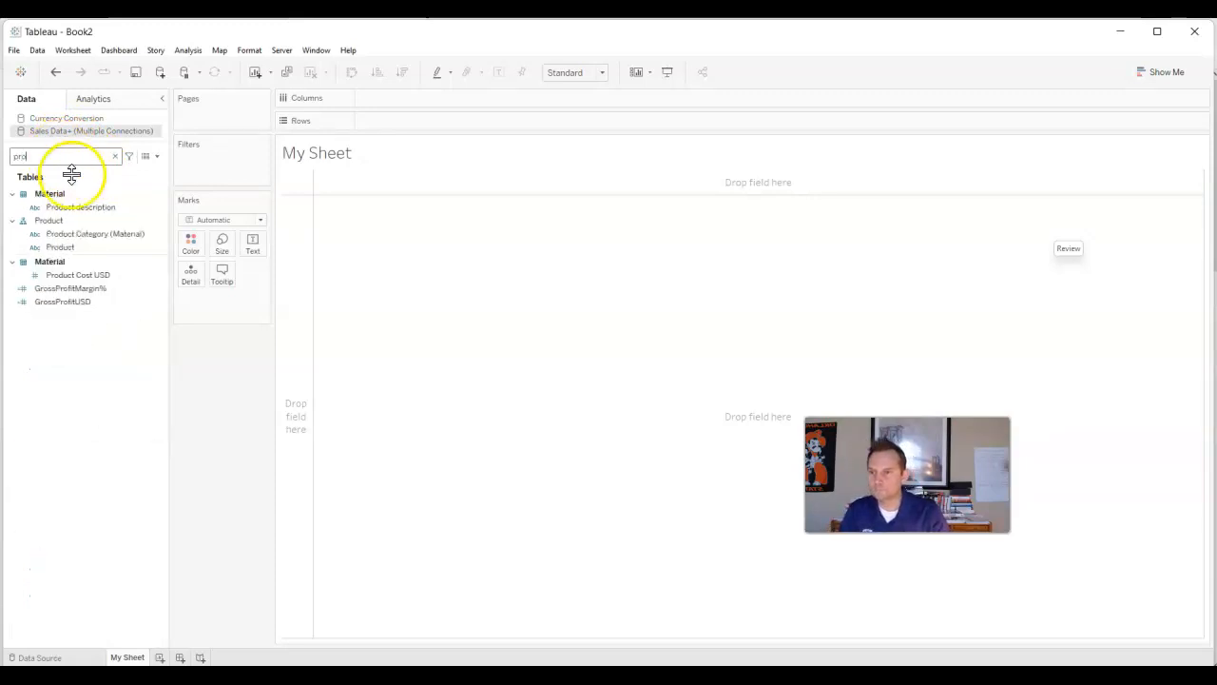
click(159, 274)
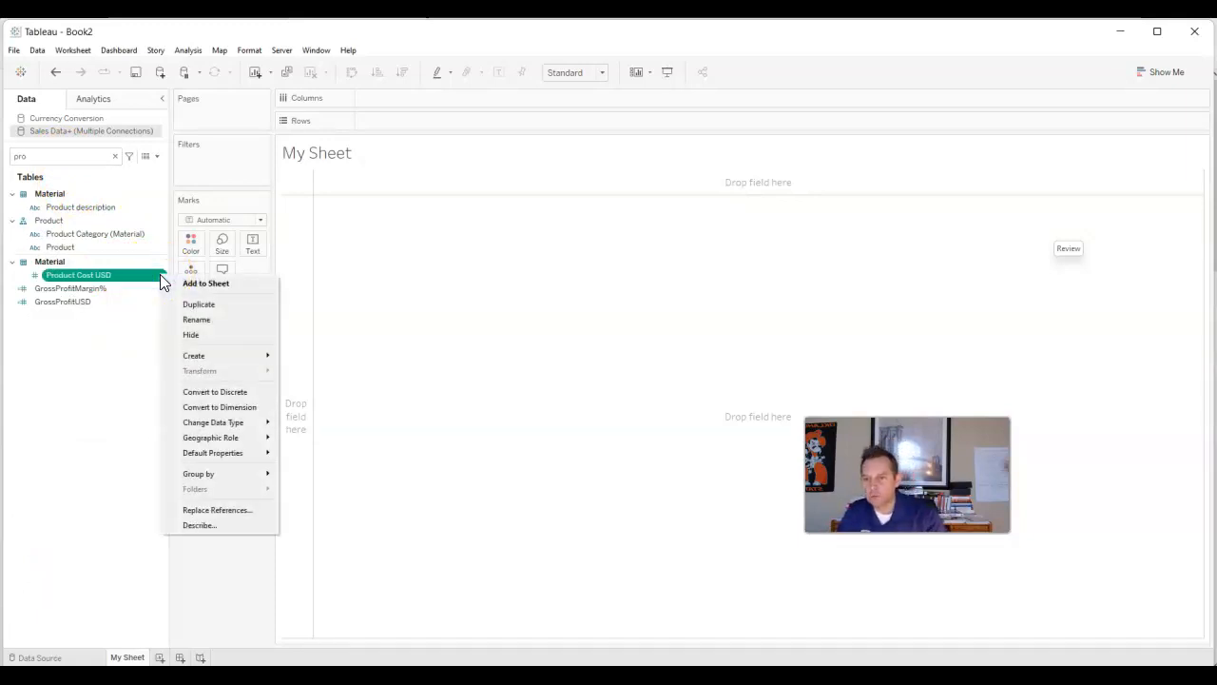
click(218, 391)
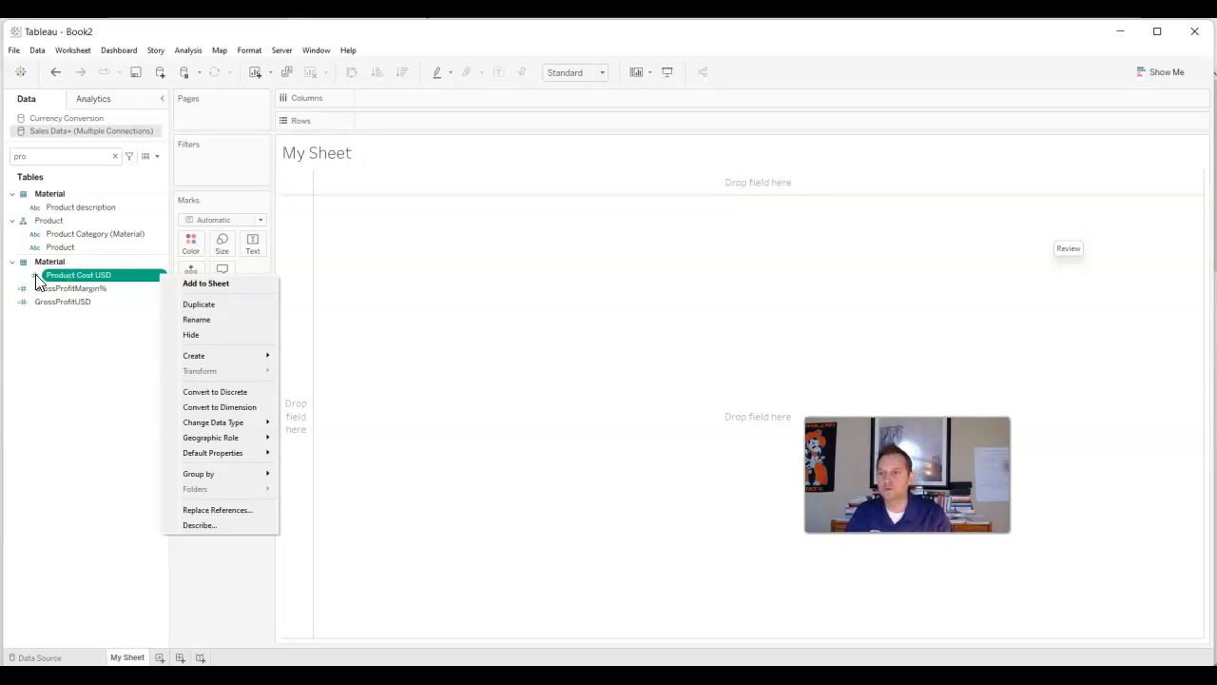
Replace the field search with "sales ord" to find the sales order fields.
click(40, 156)
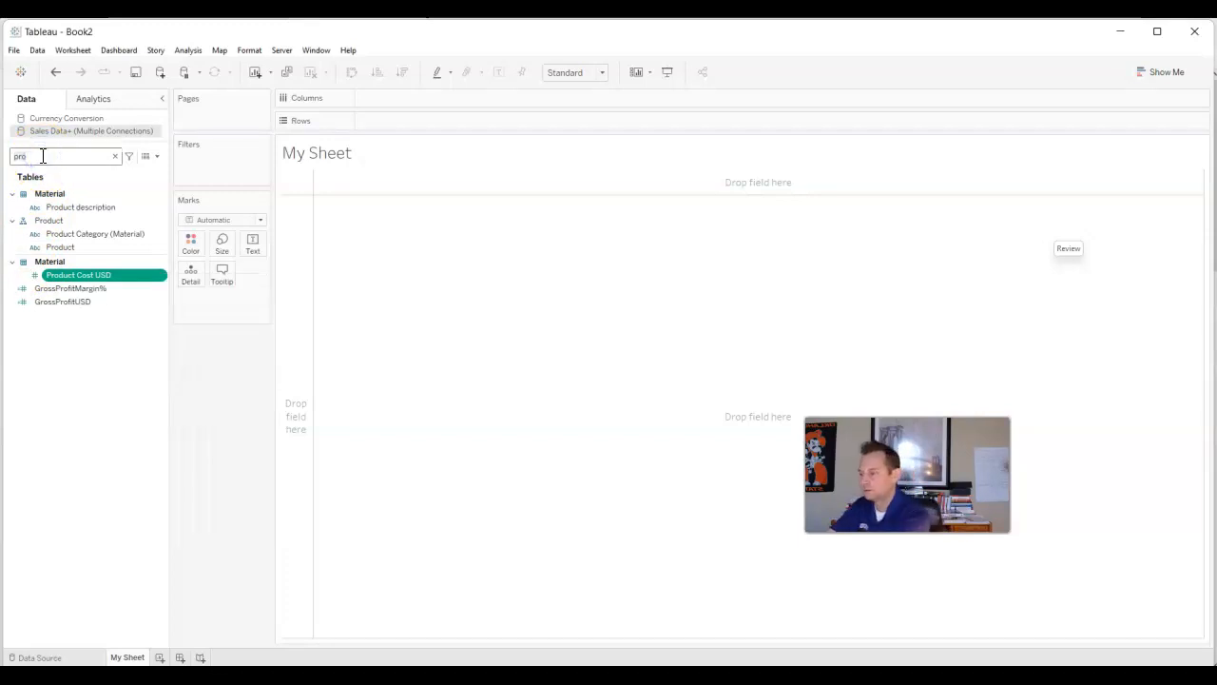
key(BackSpace)
key(BackSpace)
key(BackSpace)
text(sales)
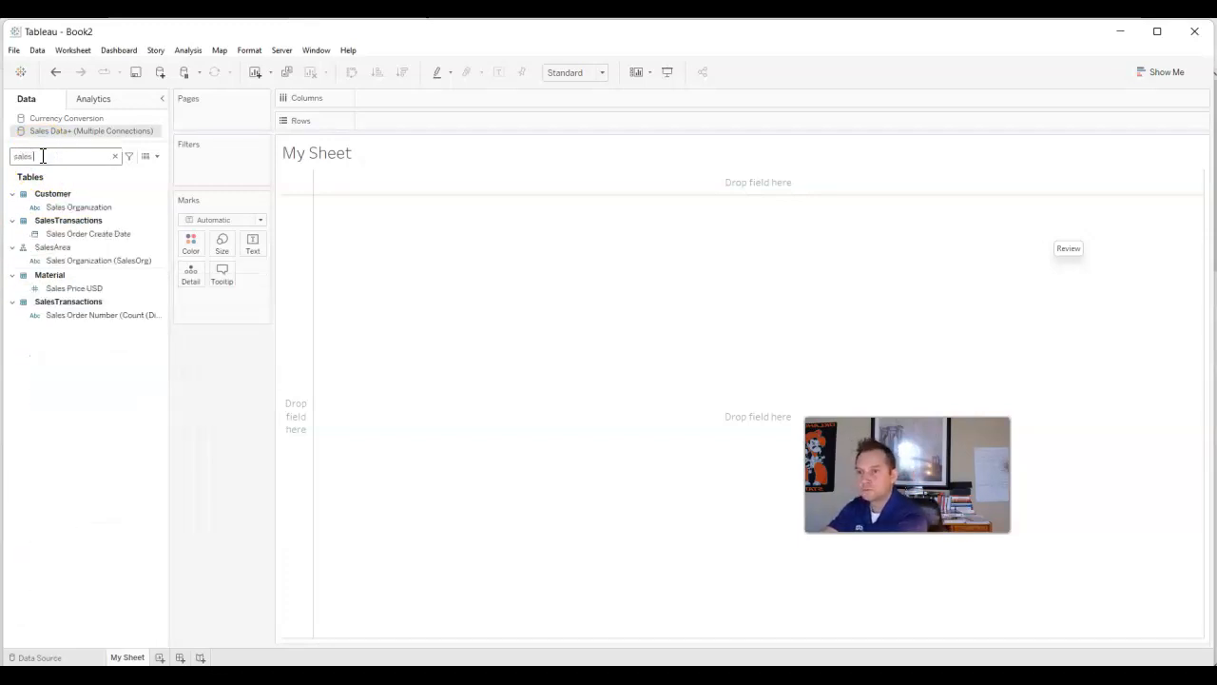
text( or)
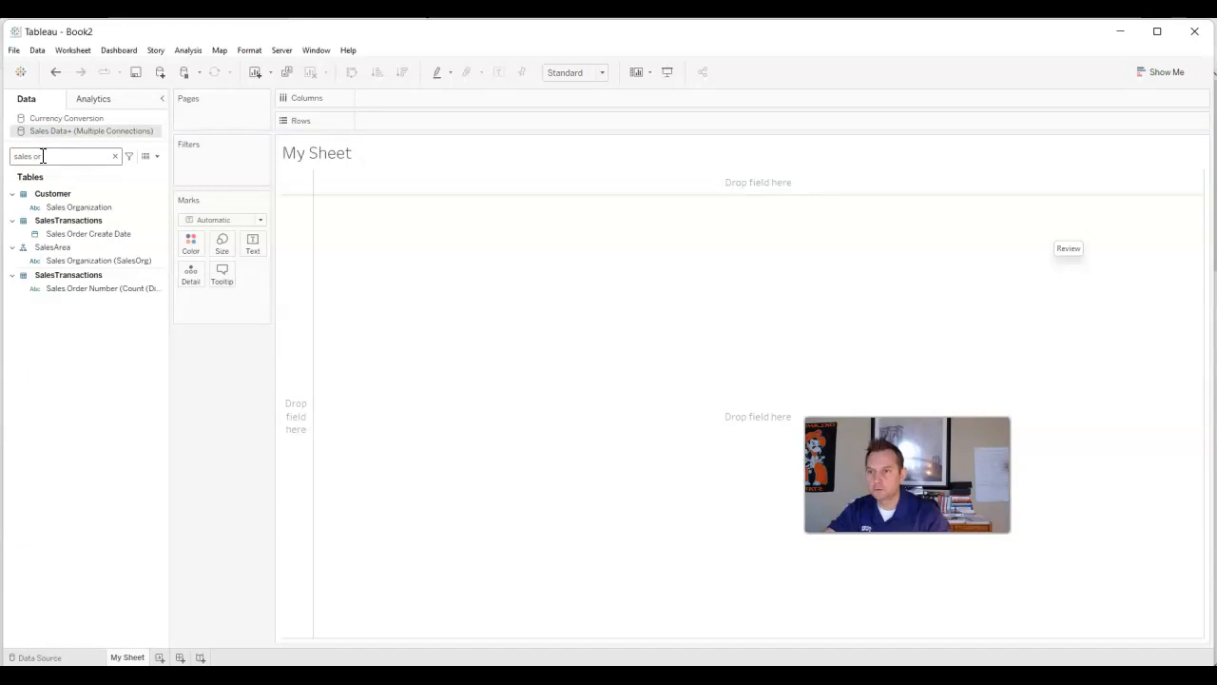
text(d)
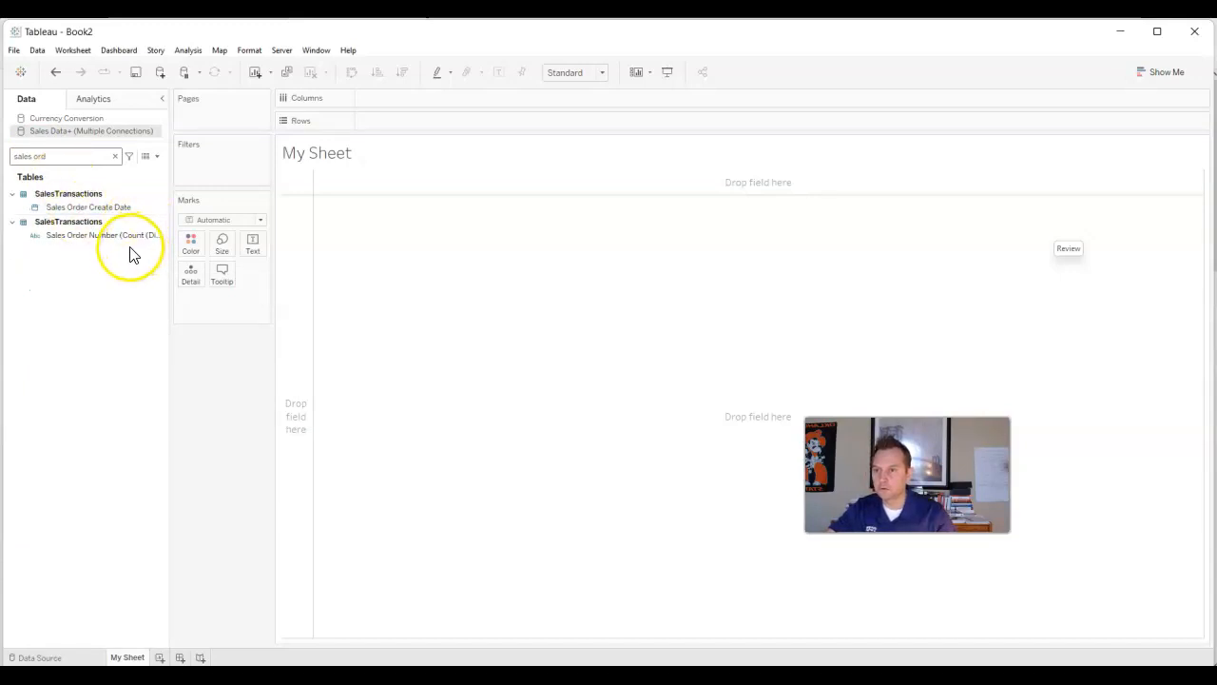
Convert the Sales Order Number field from a measure to a dimension.
click(124, 238)
drag(124, 243, 164, 243)
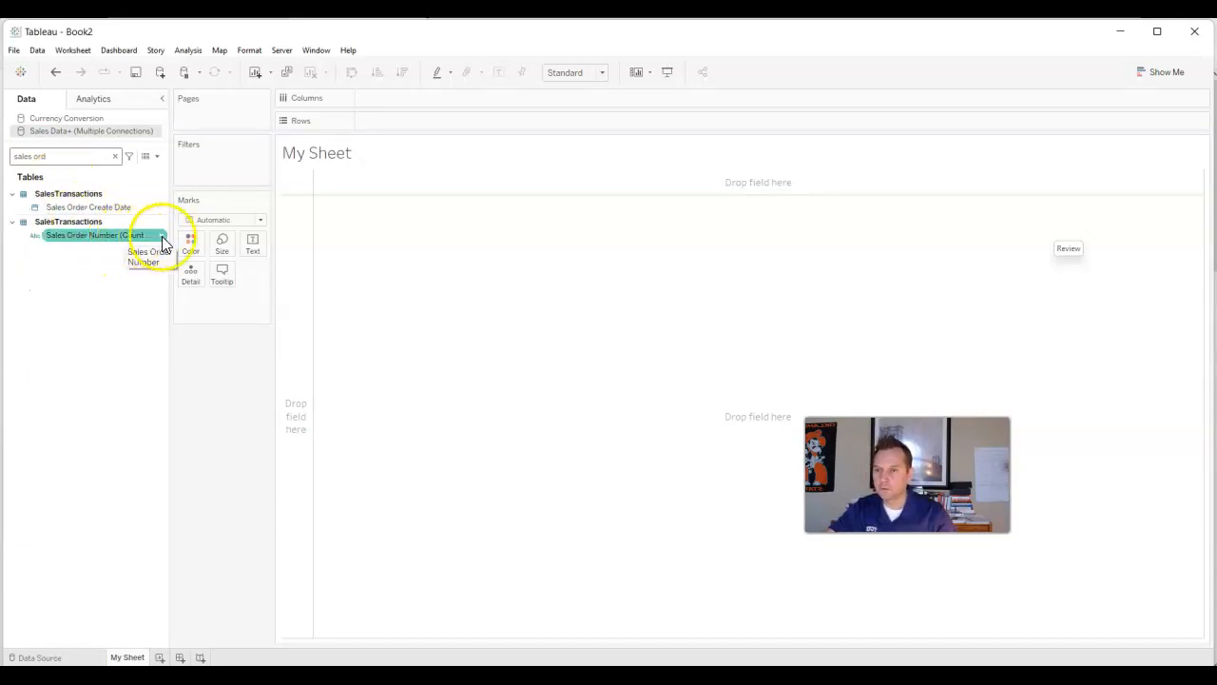
click(162, 236)
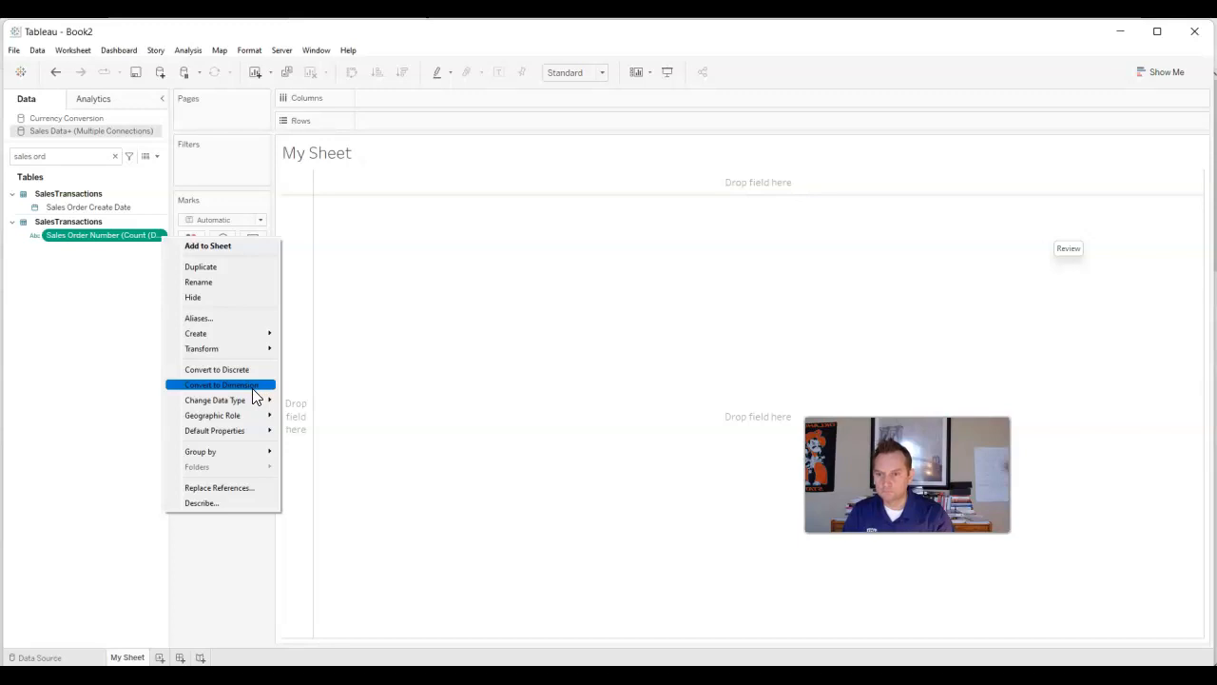
click(158, 236)
right_click(160, 235)
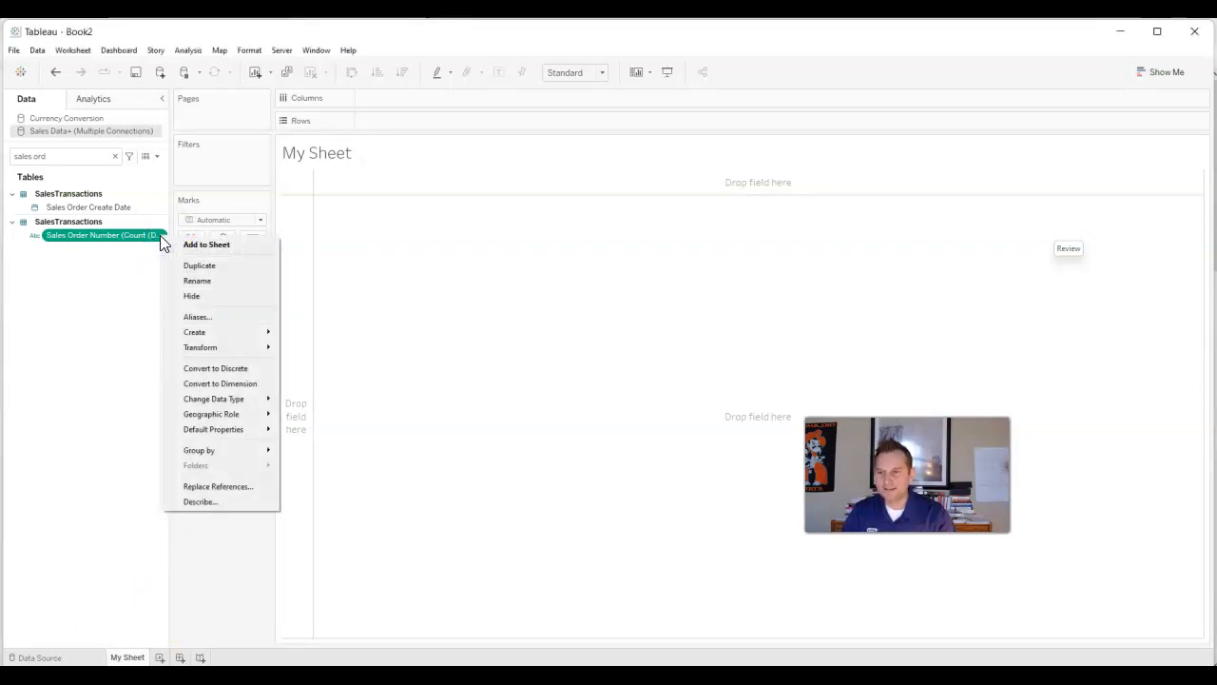
click(217, 386)
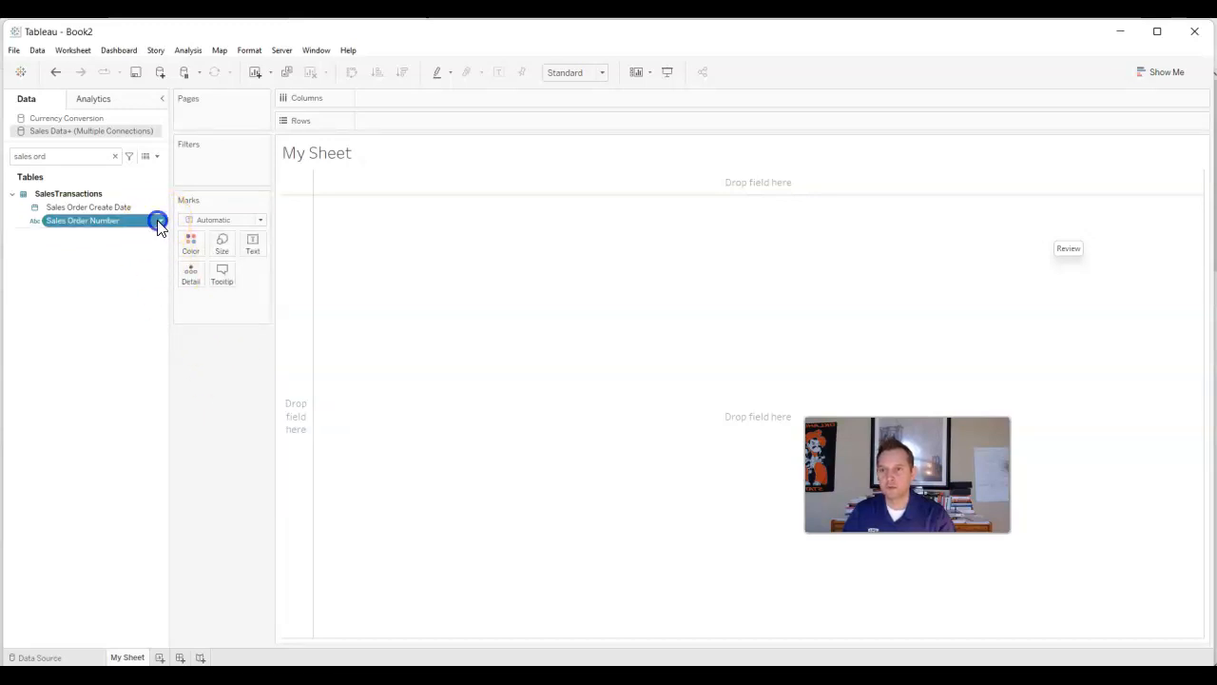
Convert the Sales Order Number field back to a measure and review its conversion options.
right_click(157, 219)
click(218, 354)
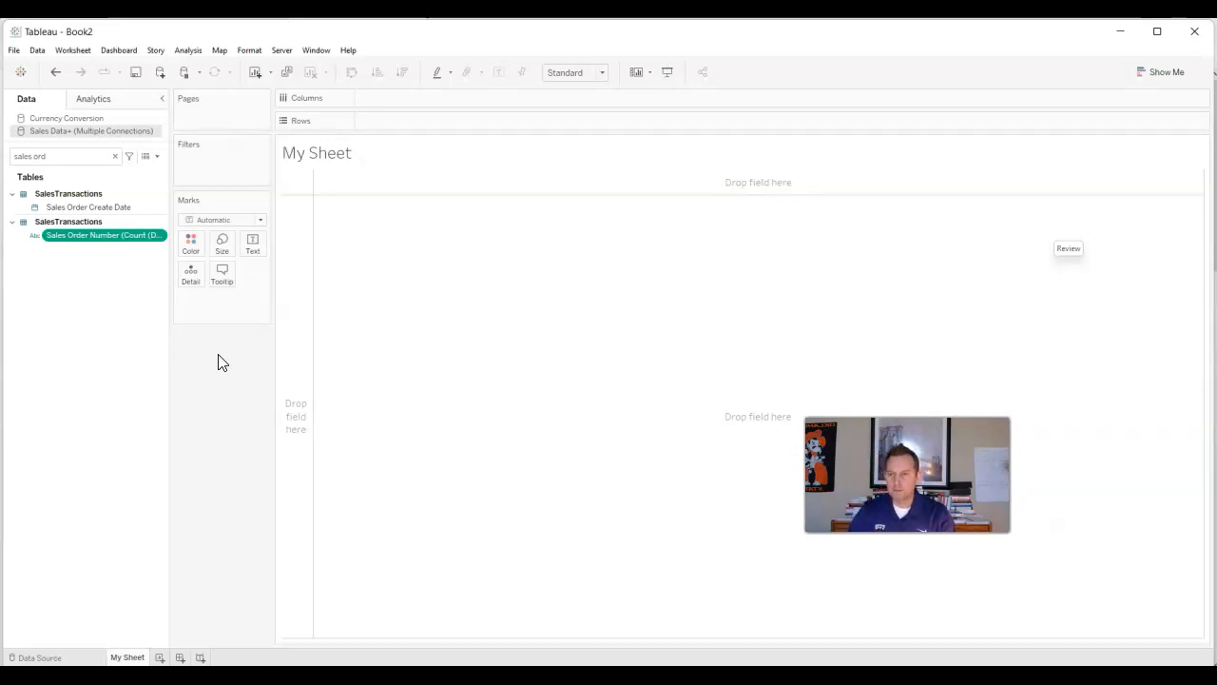
right_click(160, 235)
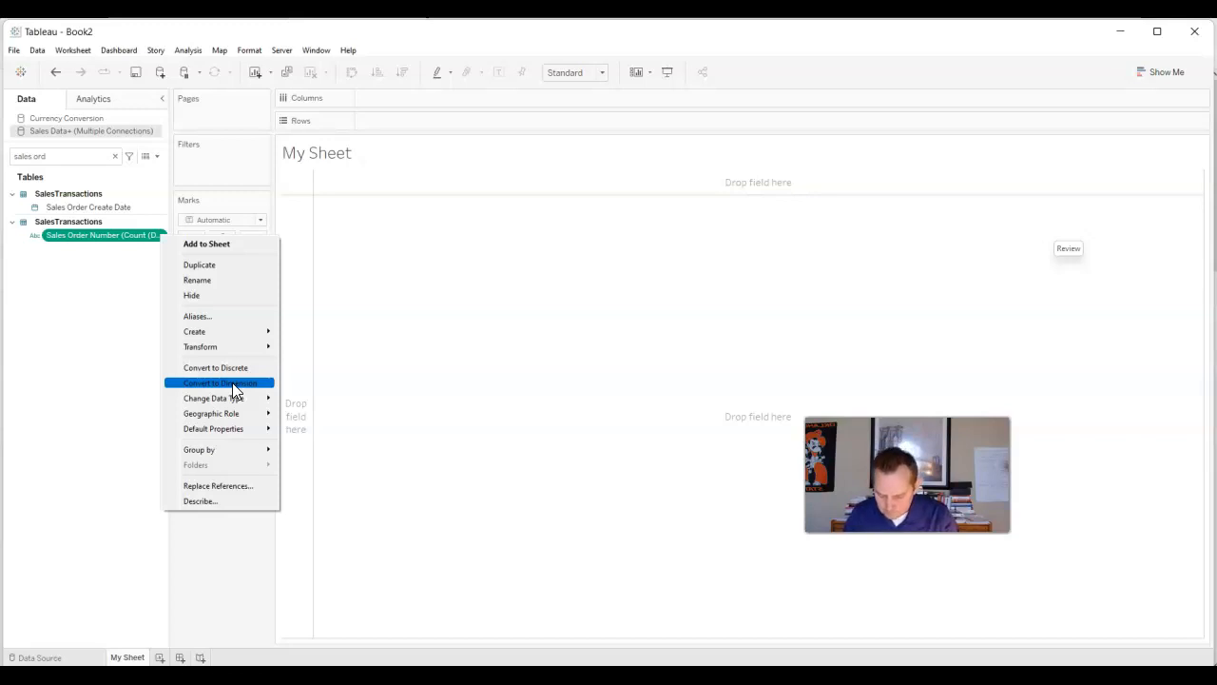
click(394, 286)
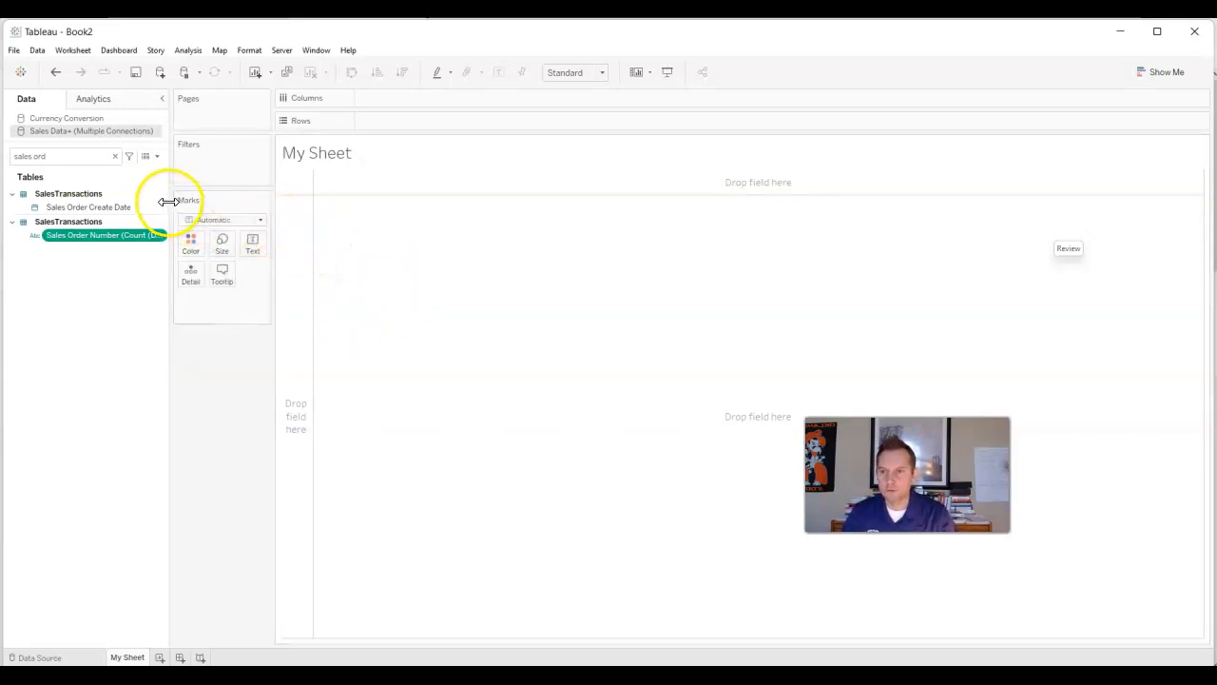
Narrow the data pane and widen the row drop area of the empty My Sheet view.
drag(172, 201, 120, 203)
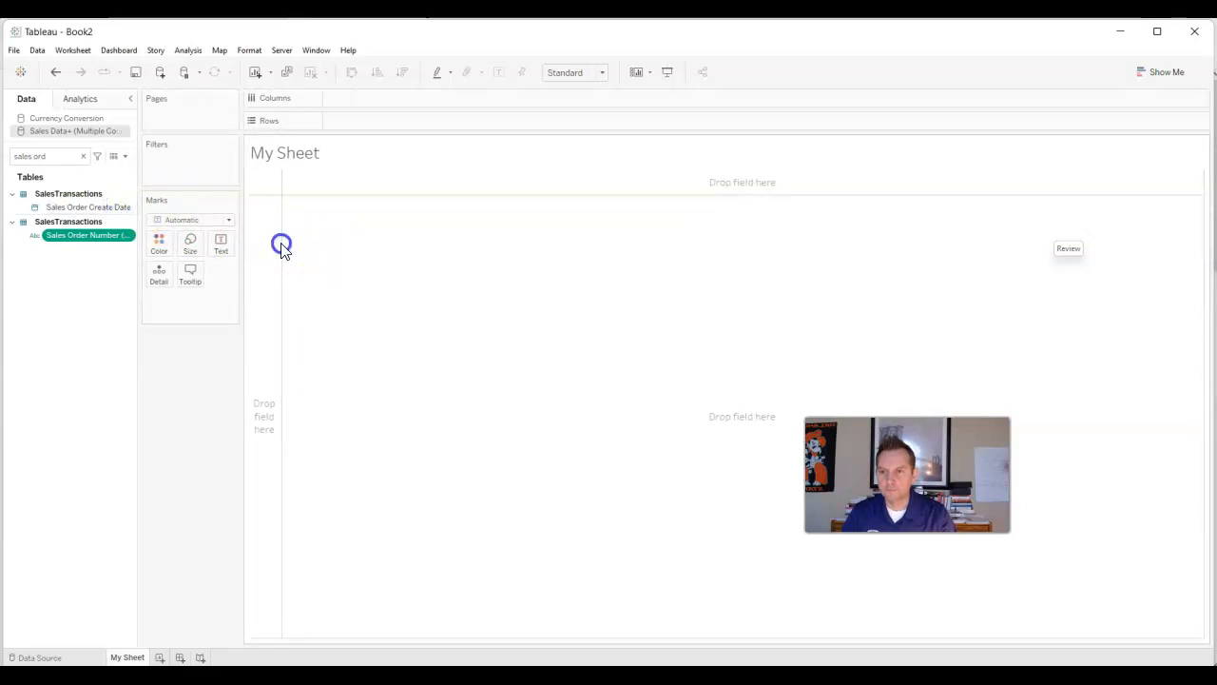
drag(283, 241, 317, 238)
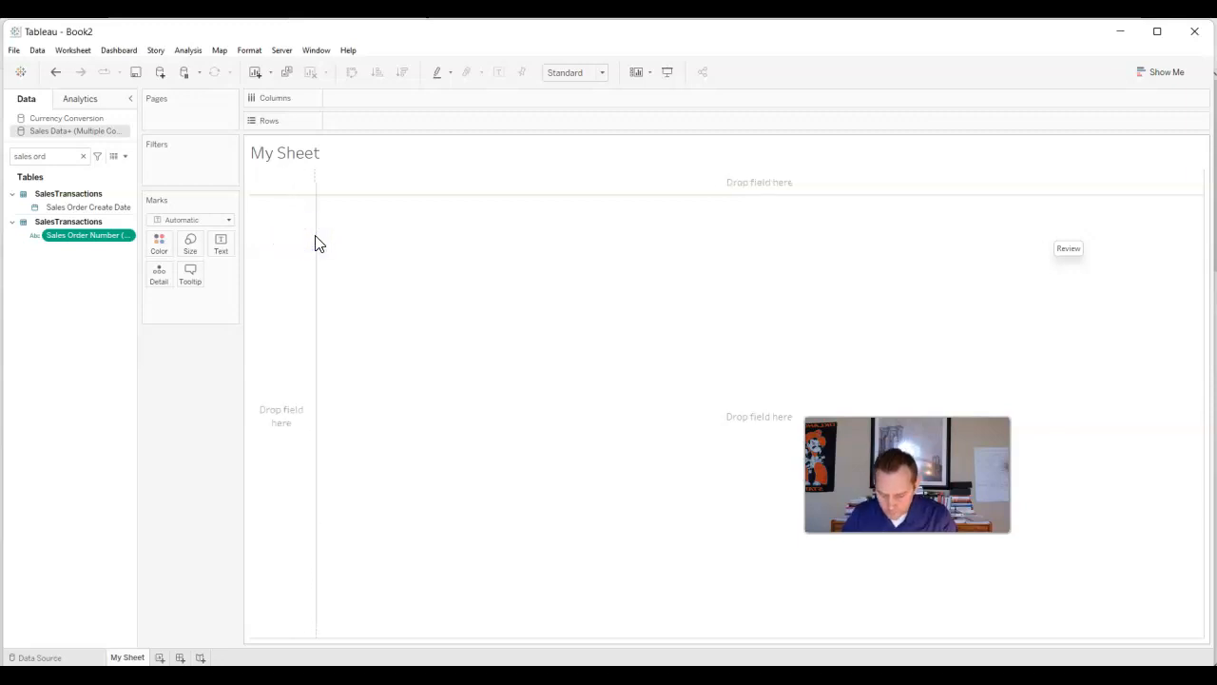
Replace the field search with "cus" and place Customer description from the Customer Org hierarchy on Rows.
click(36, 155)
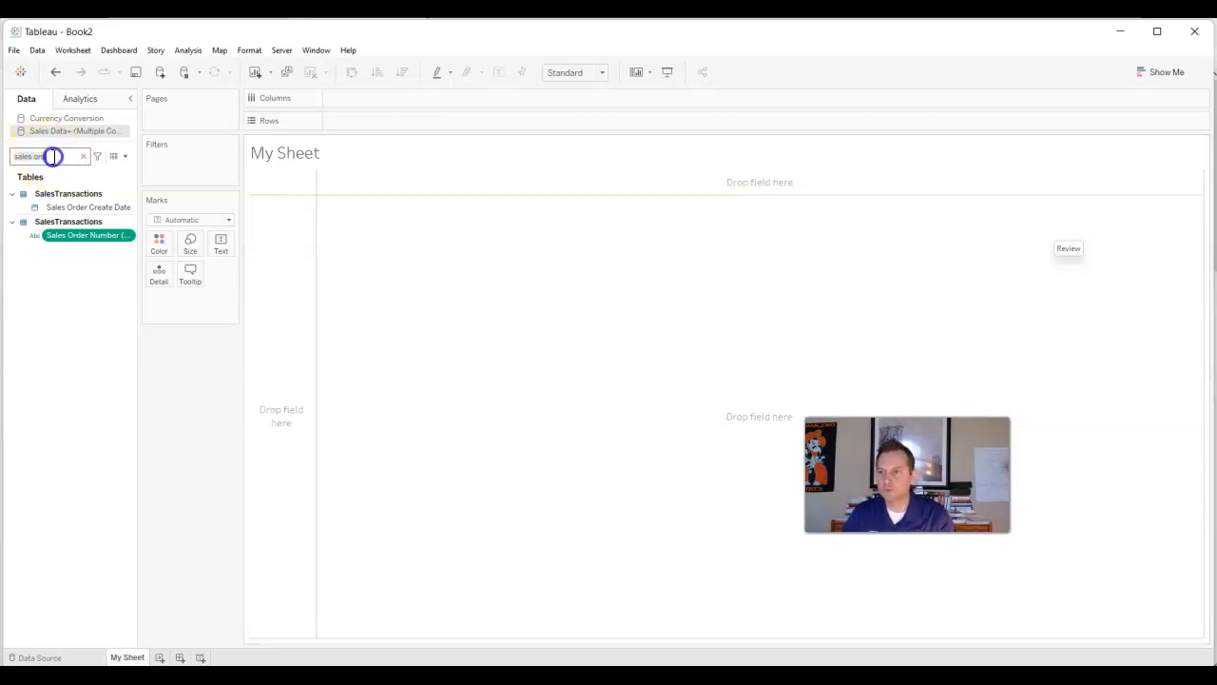
click(84, 155)
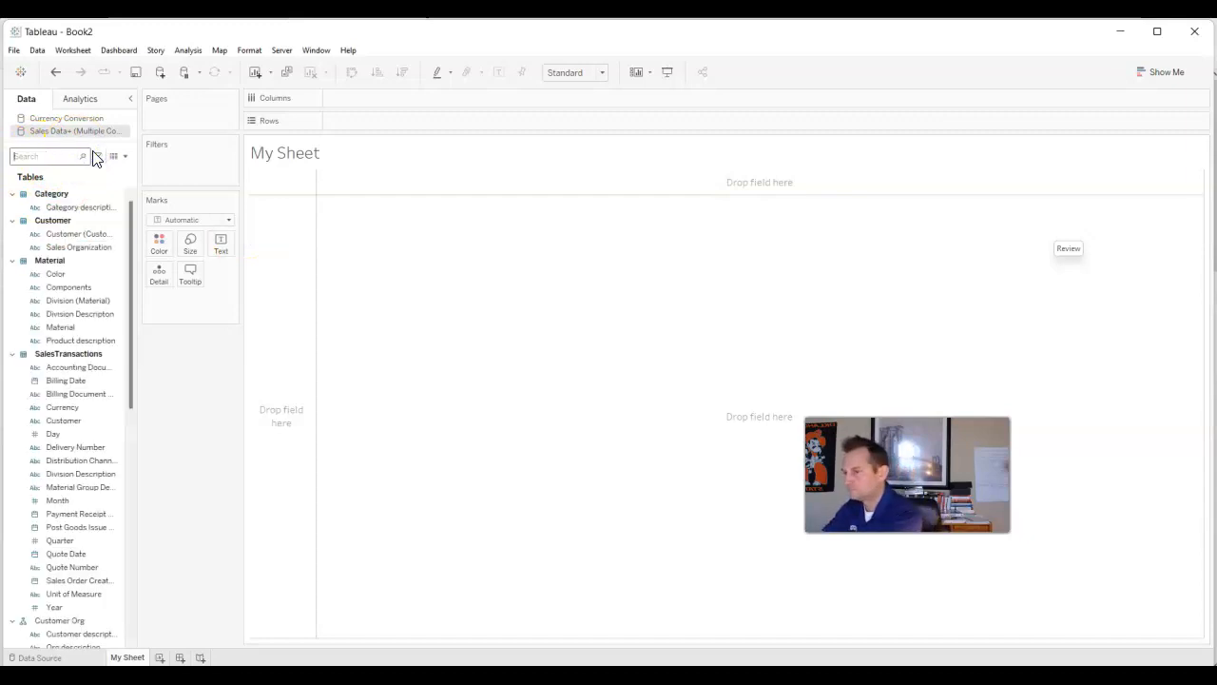
text(cus)
click(130, 249)
click(46, 264)
drag(35, 260, 381, 123)
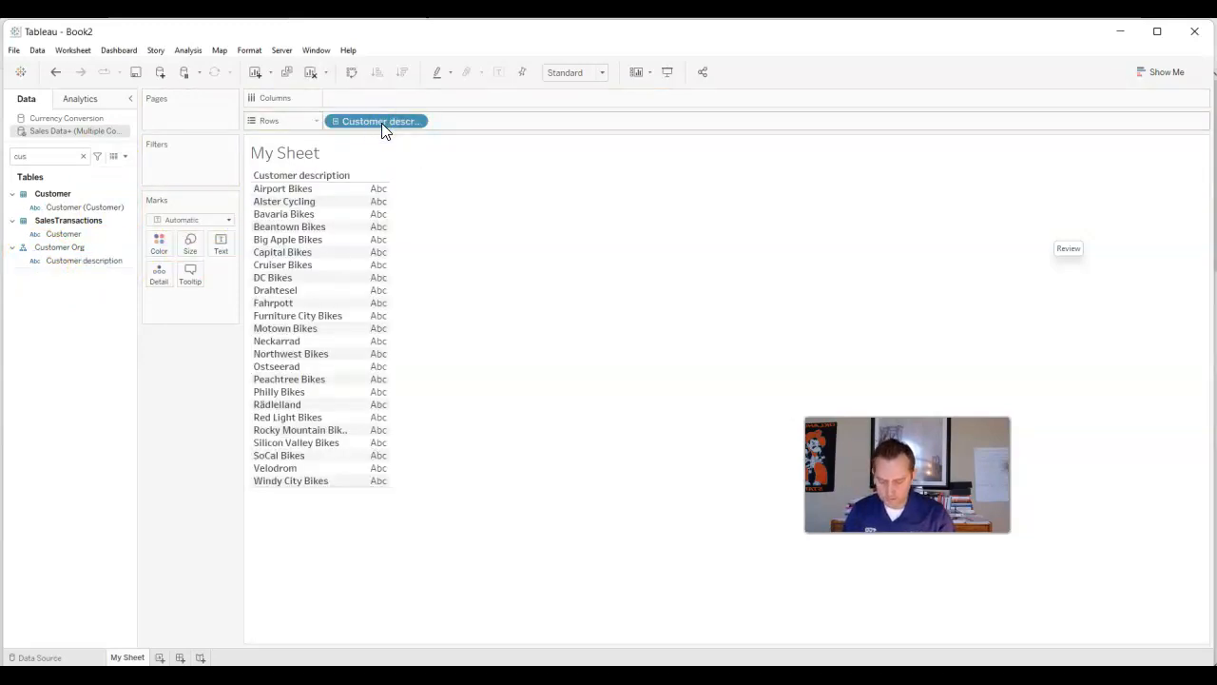
Search the fields for "order" and place the distinct count of Sales Order Number on Columns.
click(40, 157)
text(o)
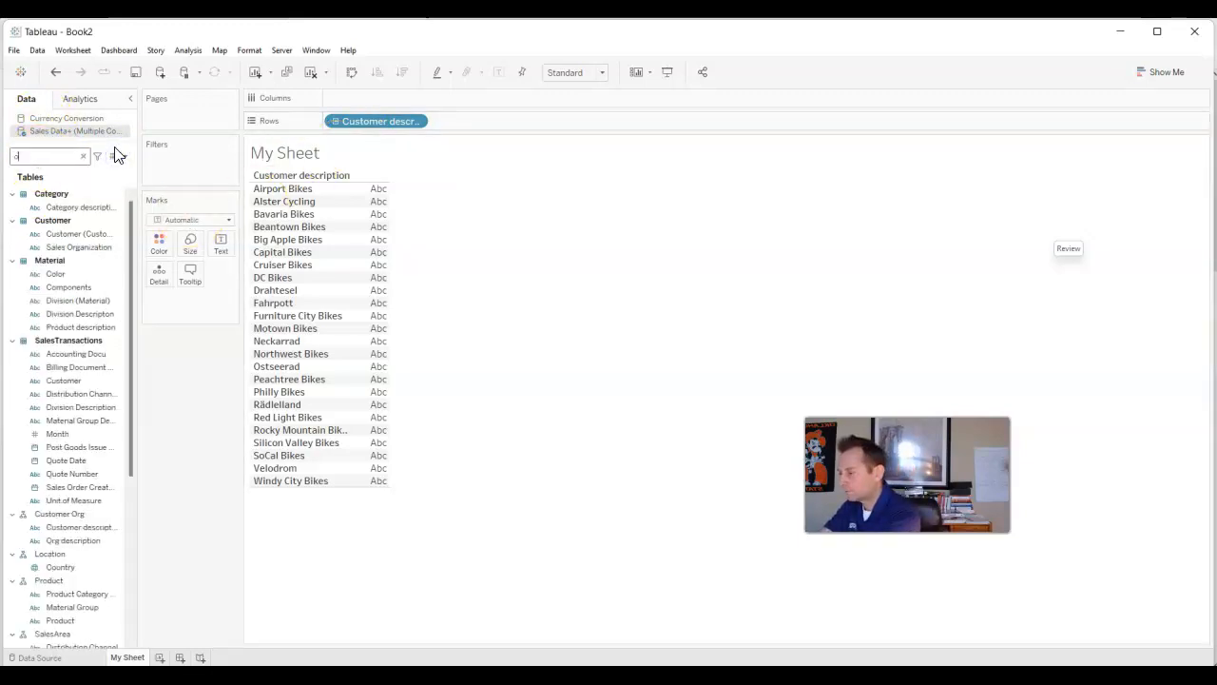
text(rder)
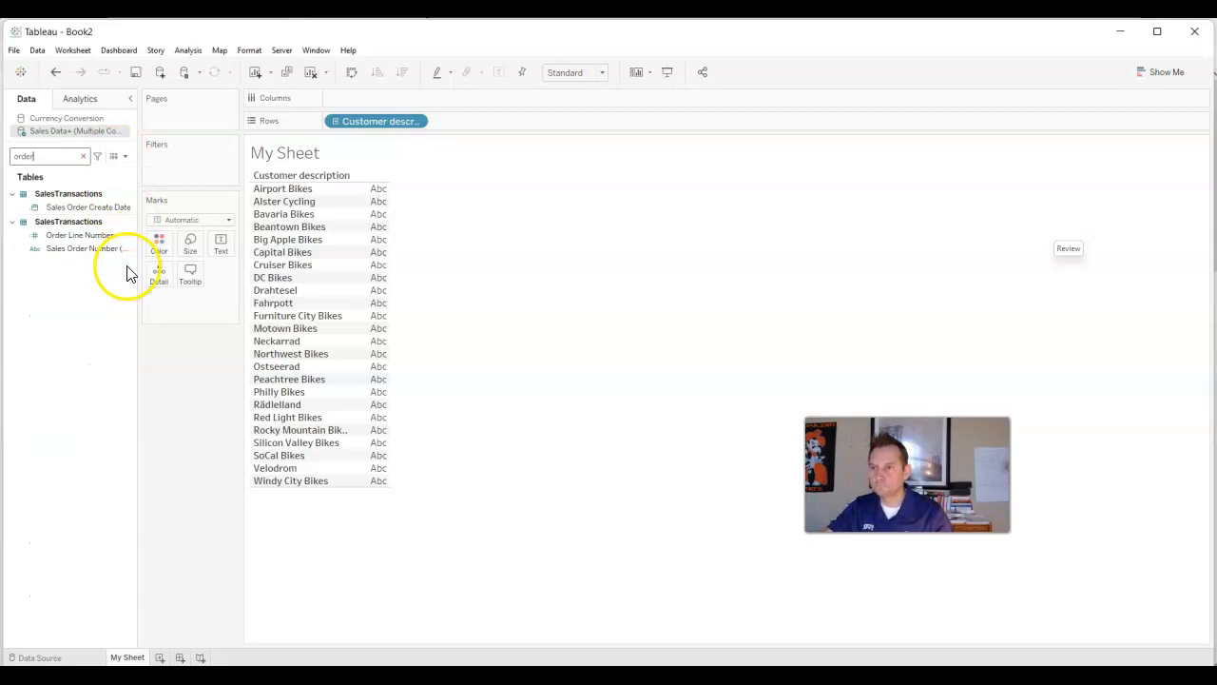
click(40, 249)
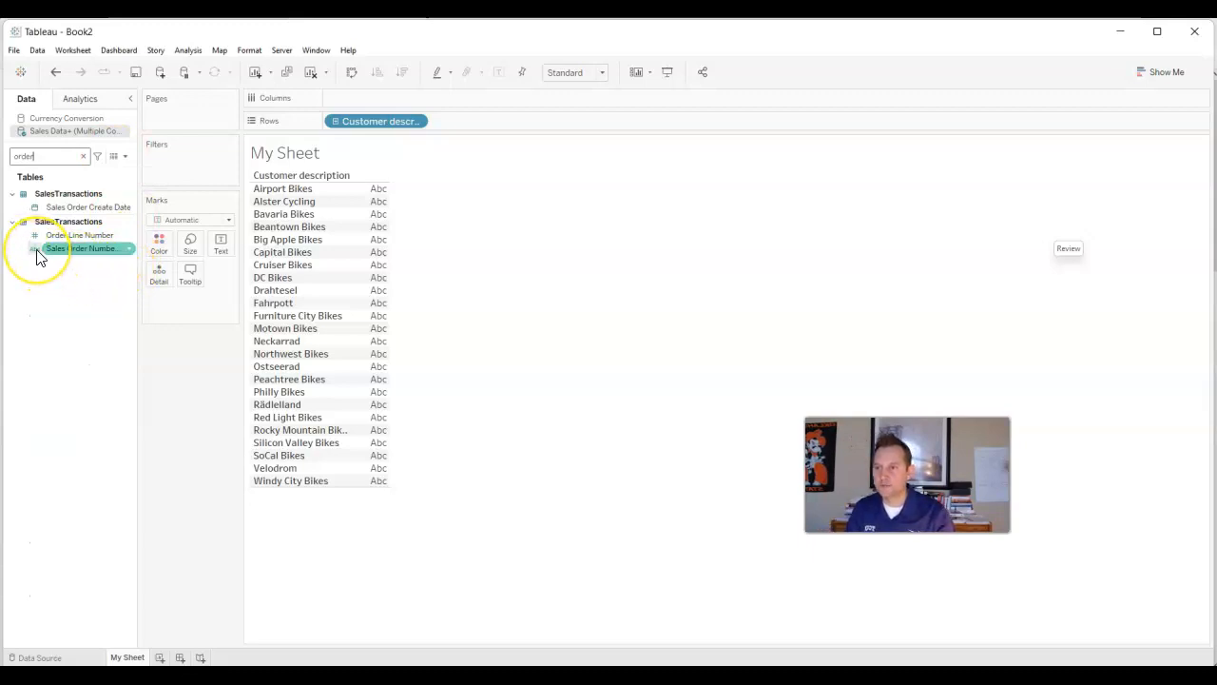
drag(38, 257, 374, 102)
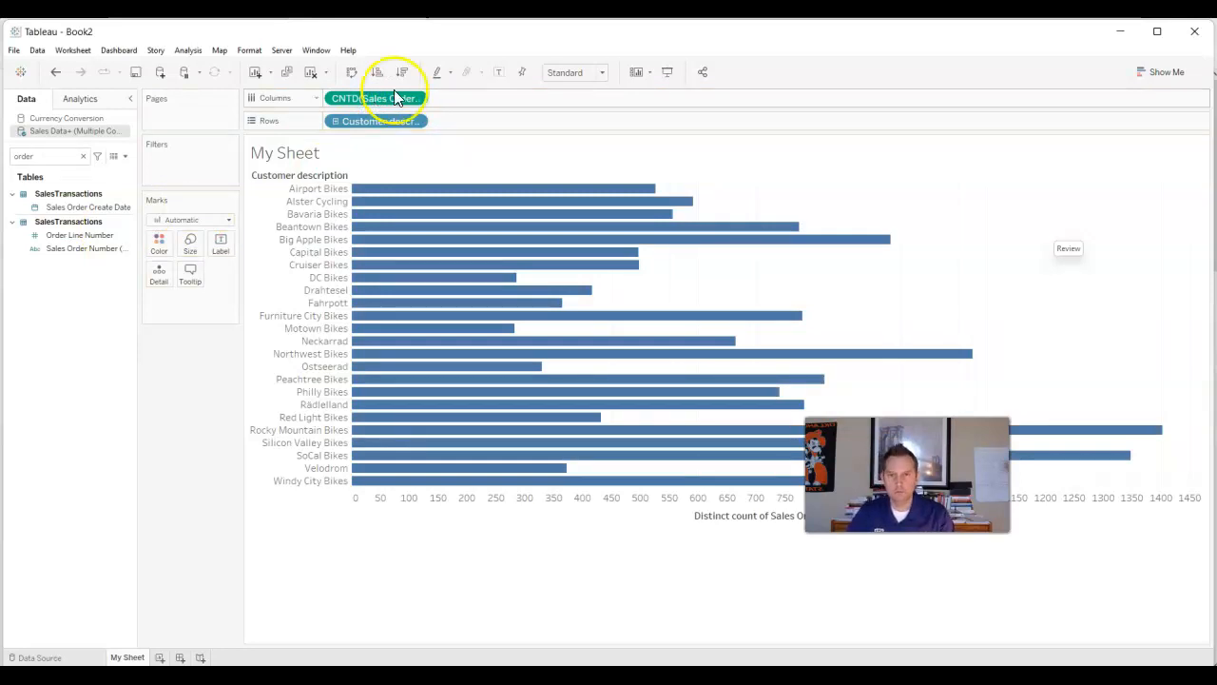
Sort the customers by distinct sales order count in descending order, followed by ascending order.
click(403, 74)
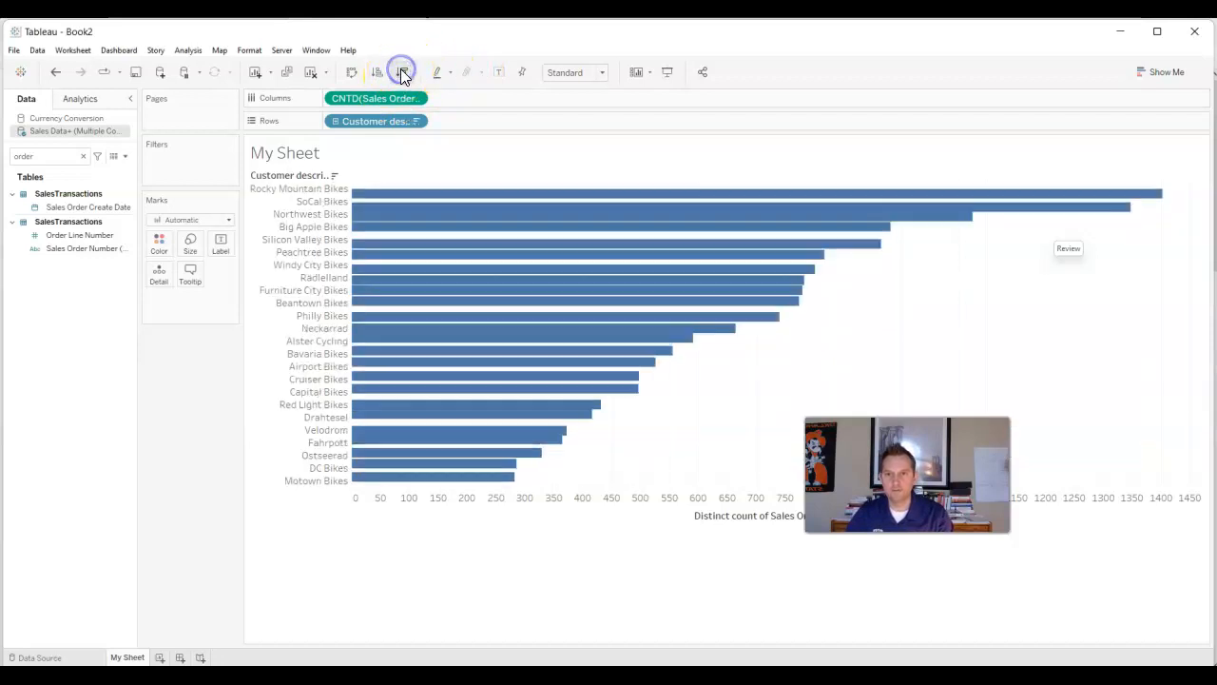
click(376, 72)
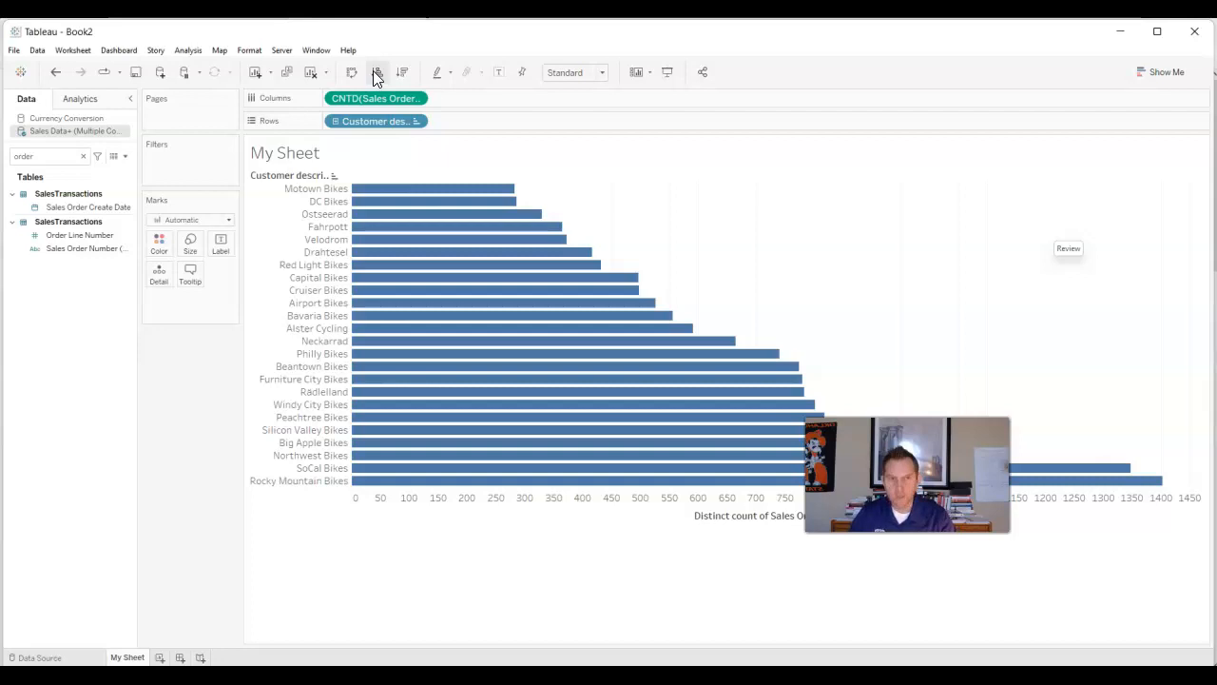
Try the chart as a treemap, return it to horizontal bars and sort the customers in ascending order.
click(1161, 74)
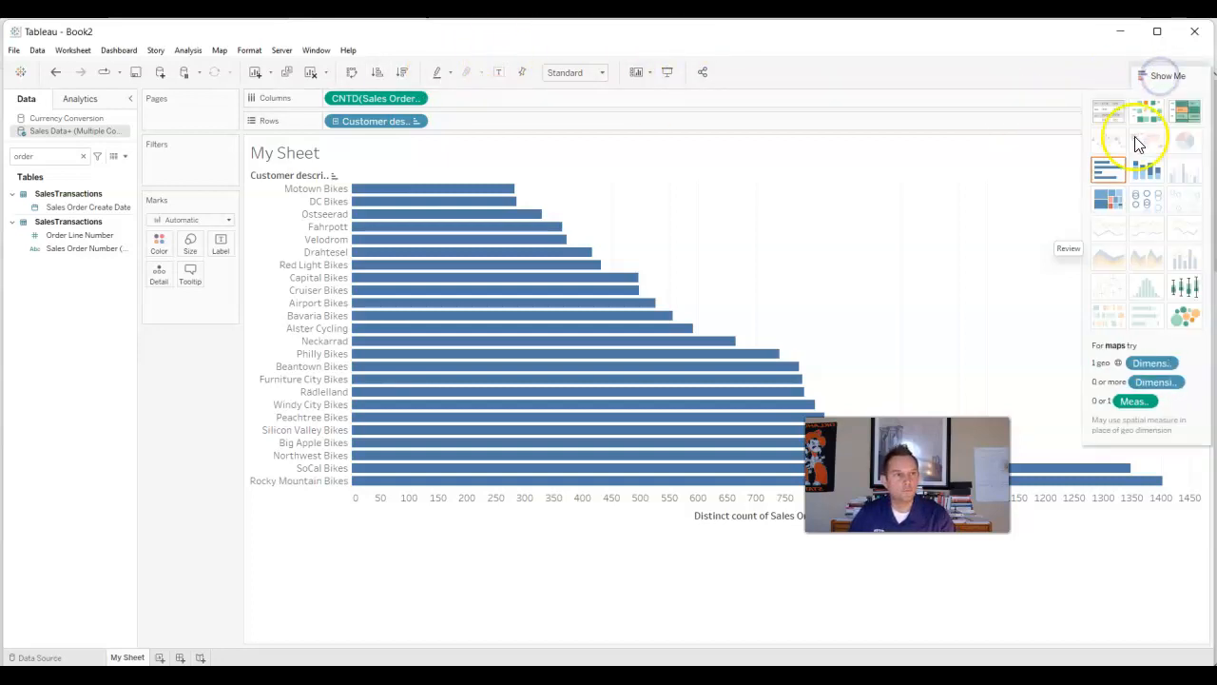
click(1114, 197)
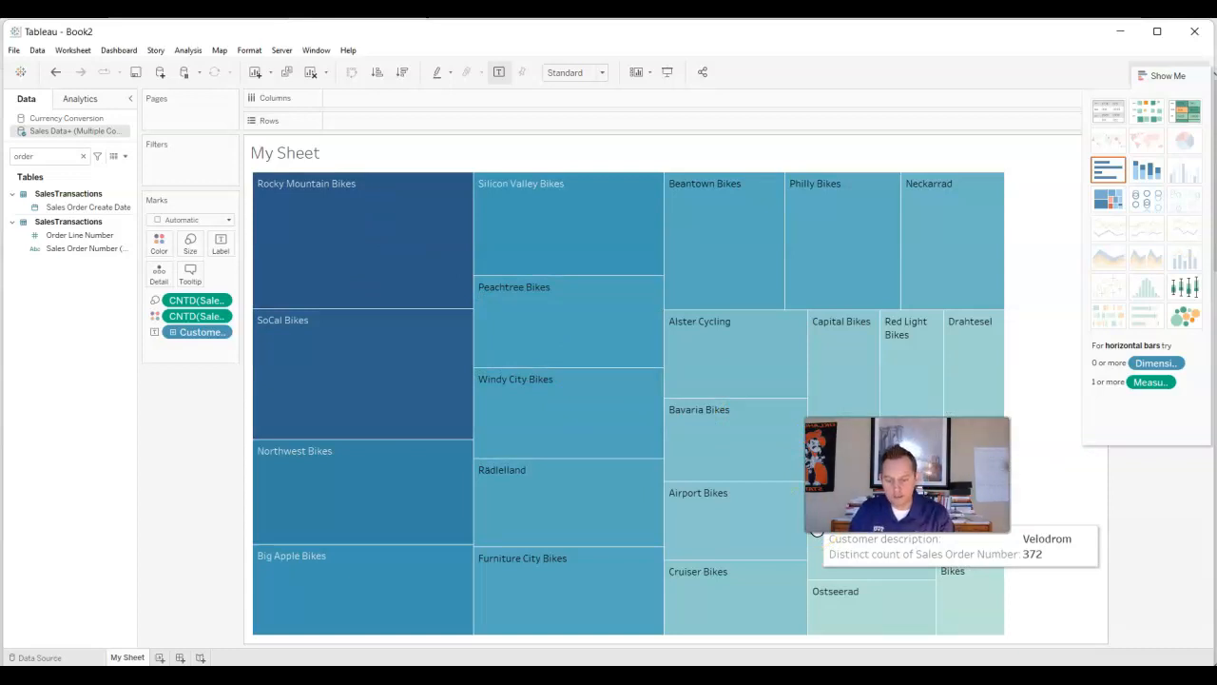
click(1108, 173)
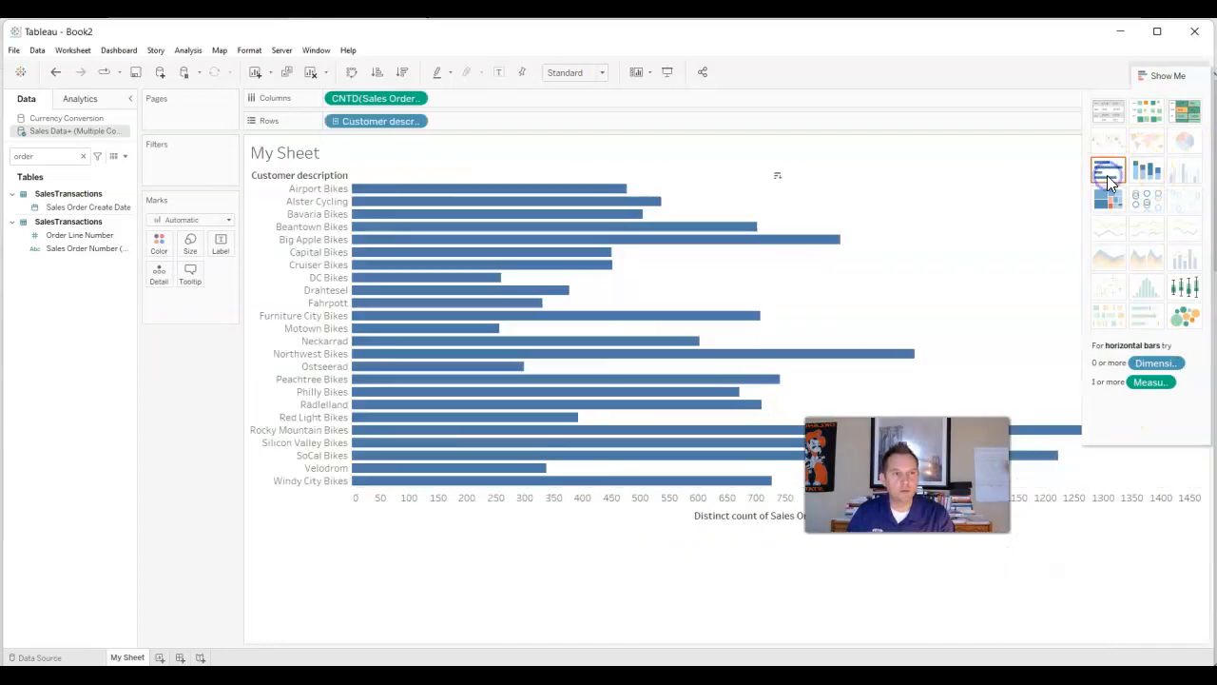
click(377, 73)
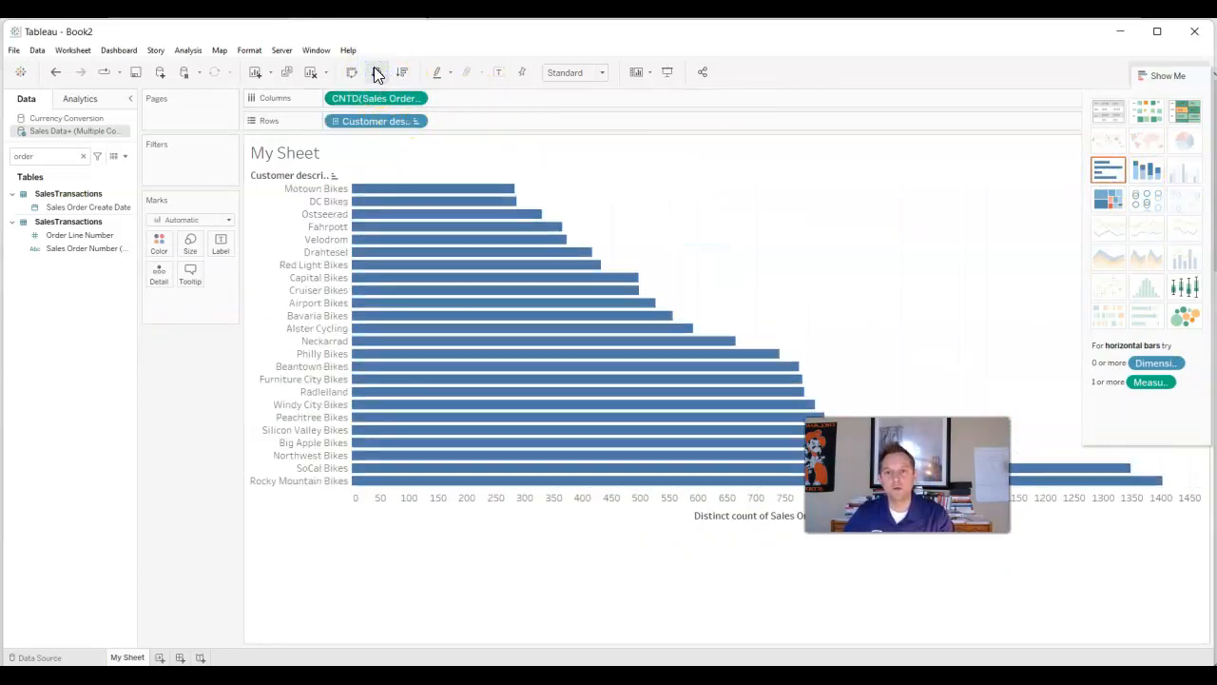
Swap rows and columns to get vertical bars, sort the customers in descending order and swap the axes back.
click(349, 72)
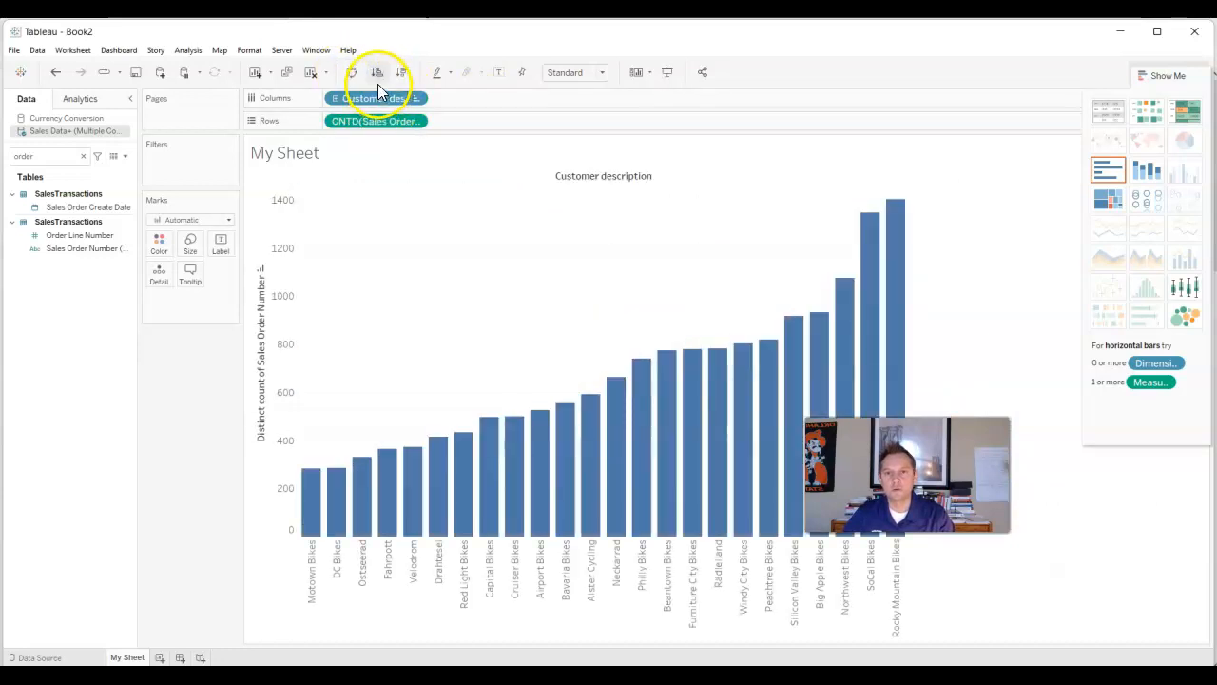
click(401, 72)
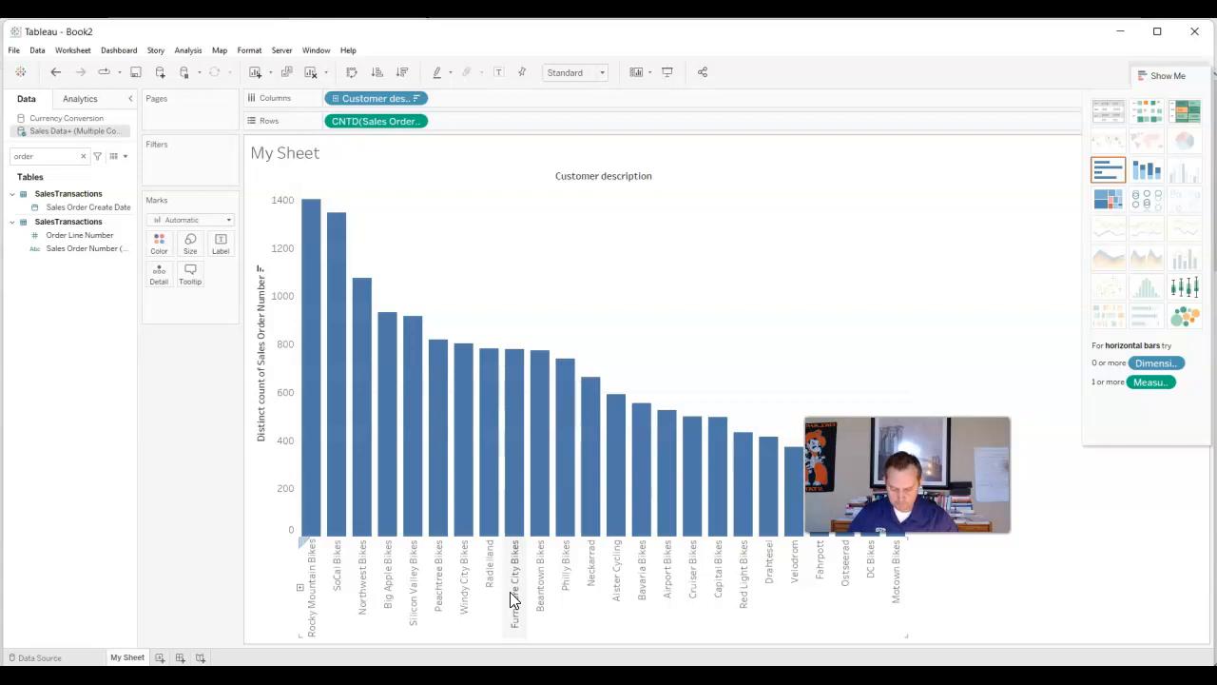
click(545, 521)
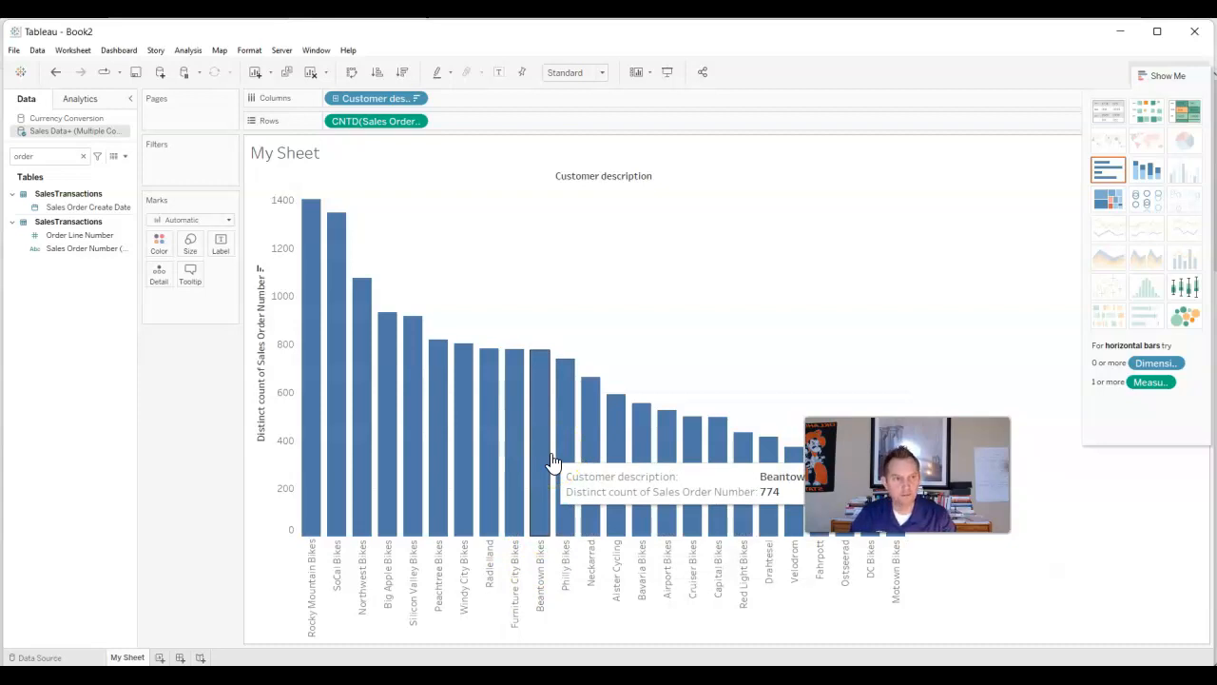
click(352, 72)
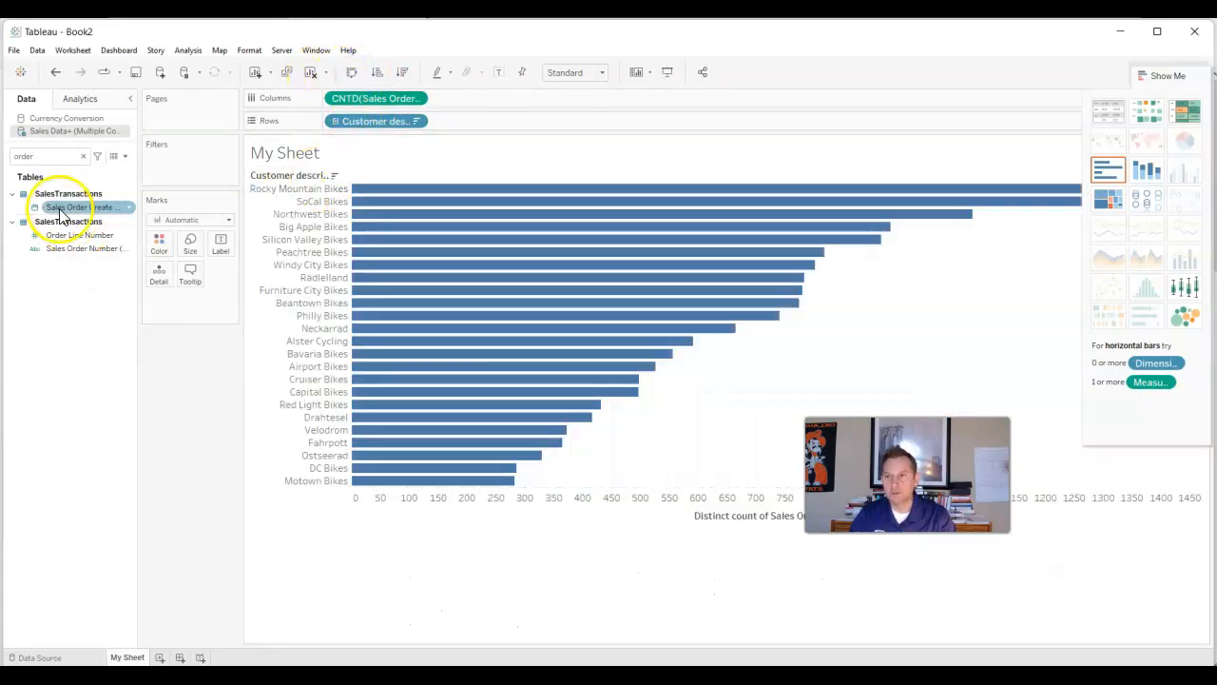
Search the fields for "year", add Year to Columns and move the distinct count of Sales Order Number to Rows.
mouse_move(53, 156)
mouse_down()
mouse_move(41, 153)
mouse_move(74, 156)
mouse_up()
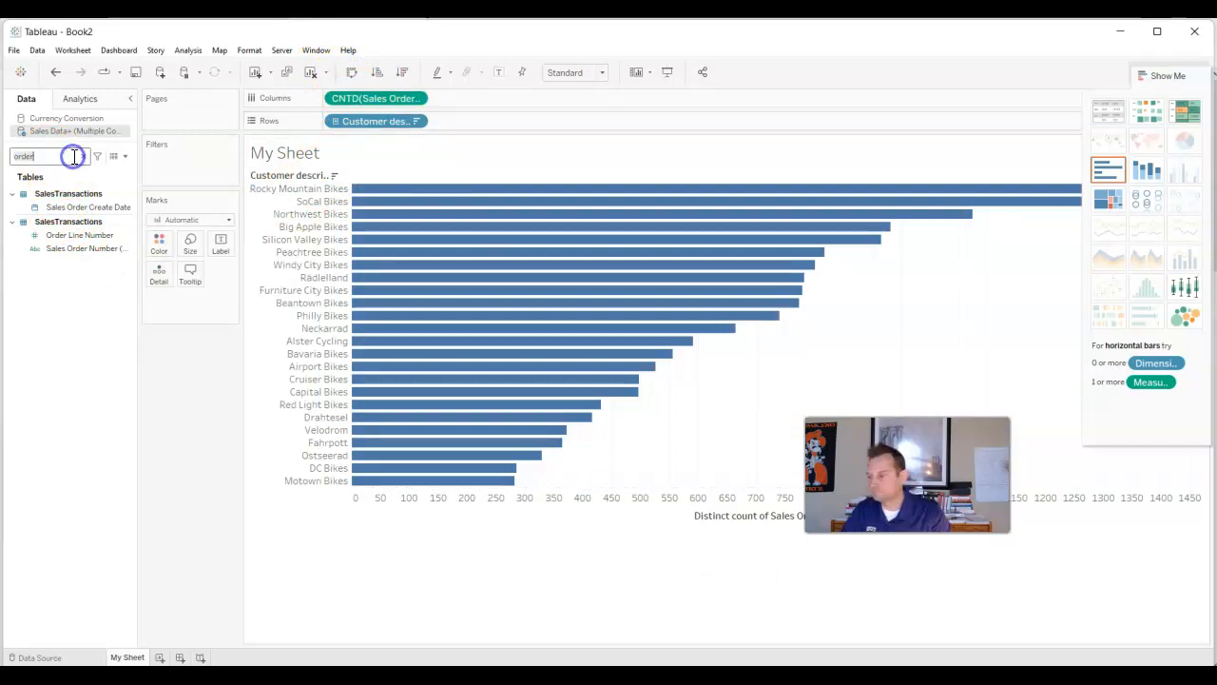
key(BackSpace)
text(year)
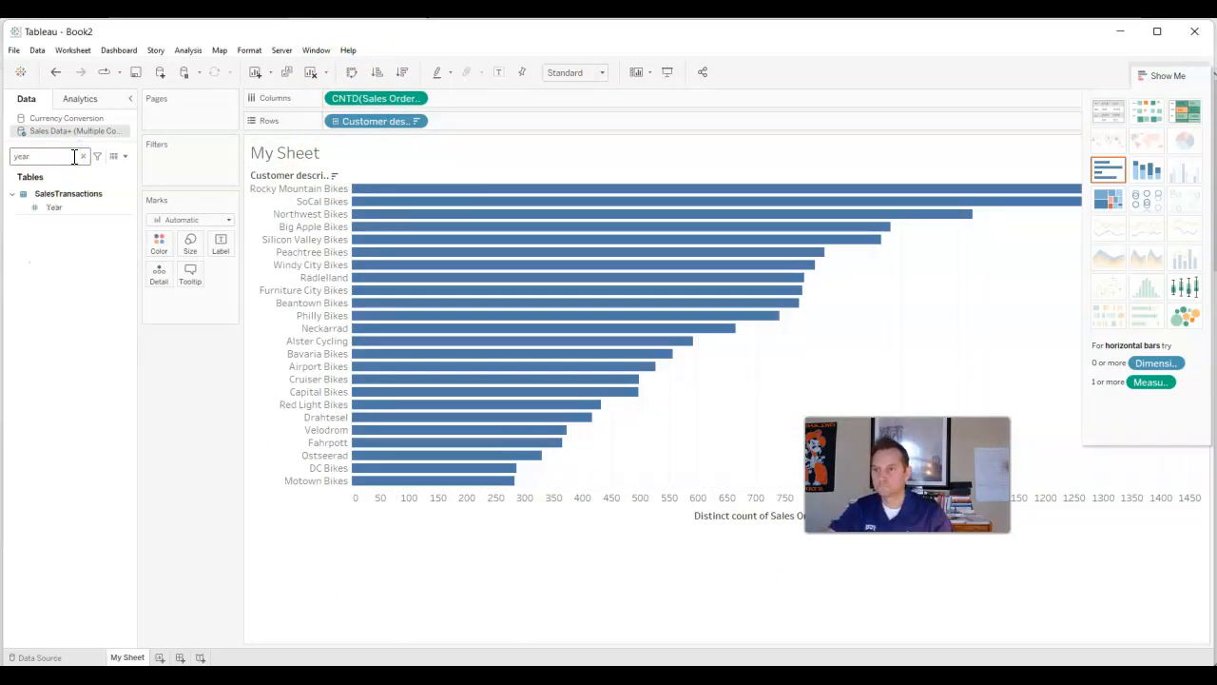
drag(43, 207, 499, 92)
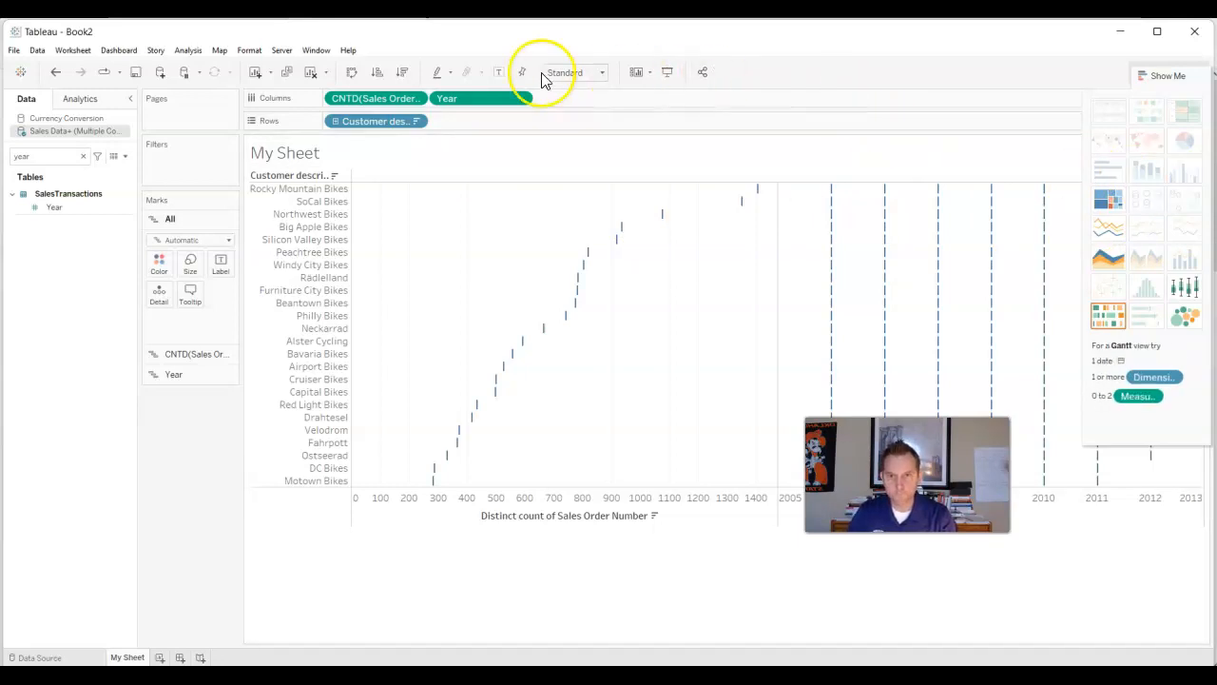
drag(343, 98, 471, 123)
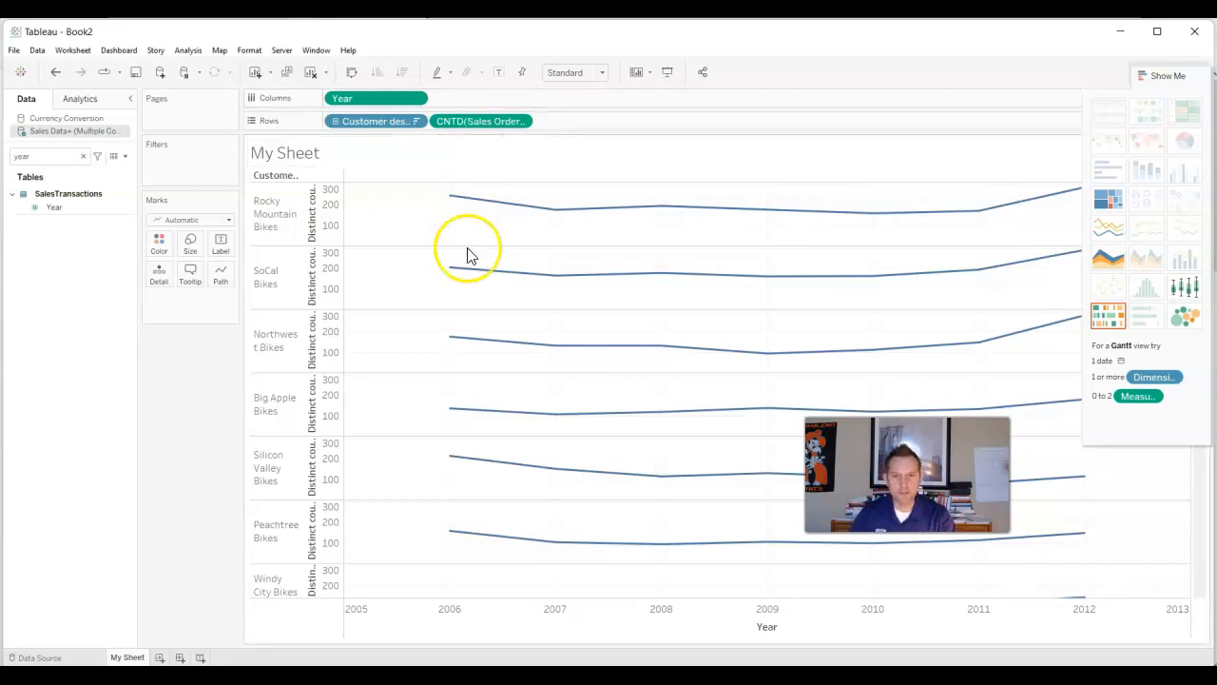
mouse_move(462, 342)
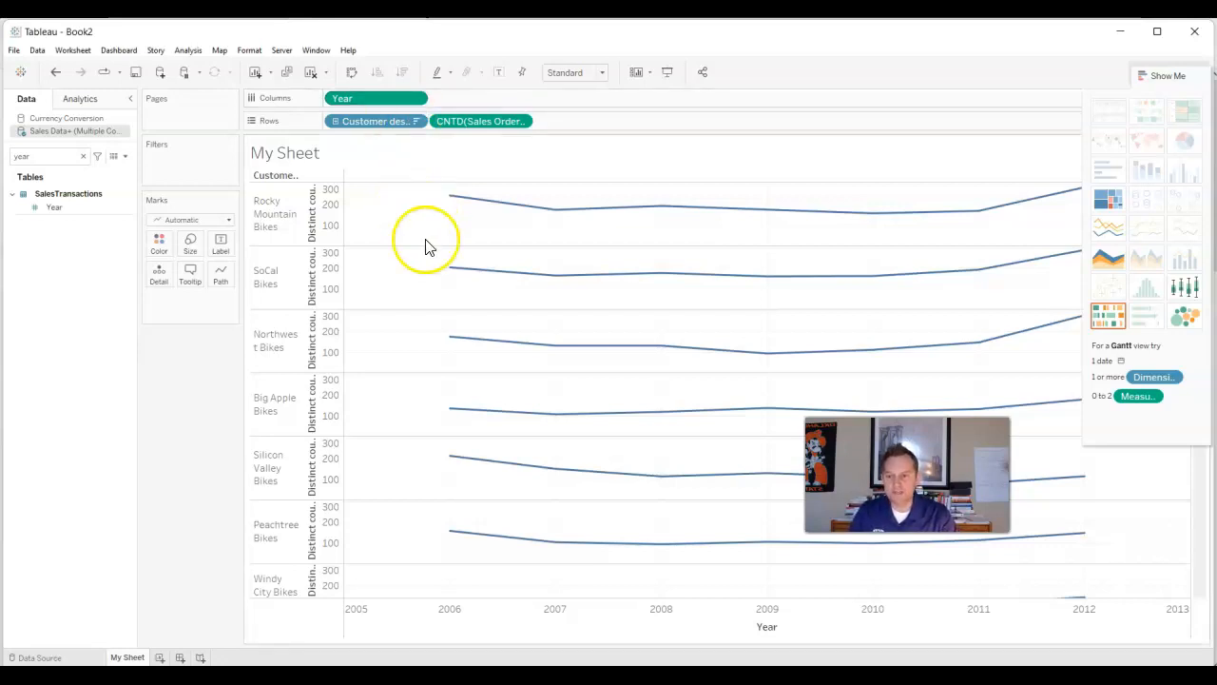
Add a new worksheet and name it Bicycle Sales Volume.
click(160, 657)
right_click(164, 658)
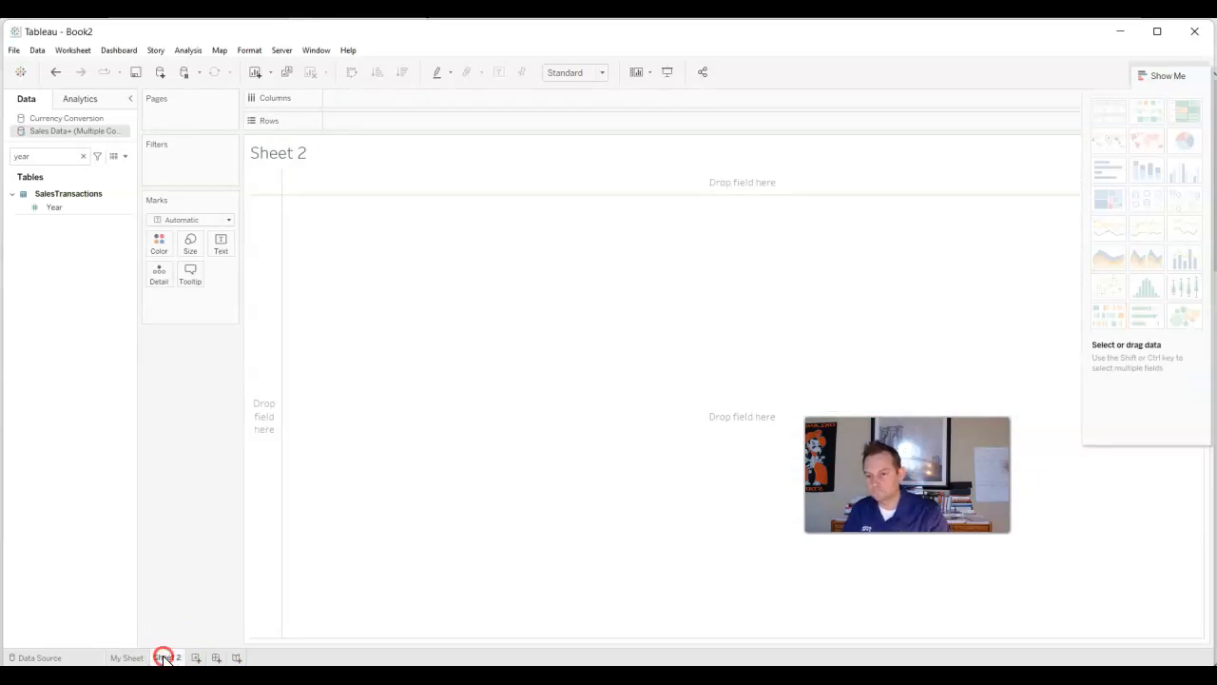
click(237, 487)
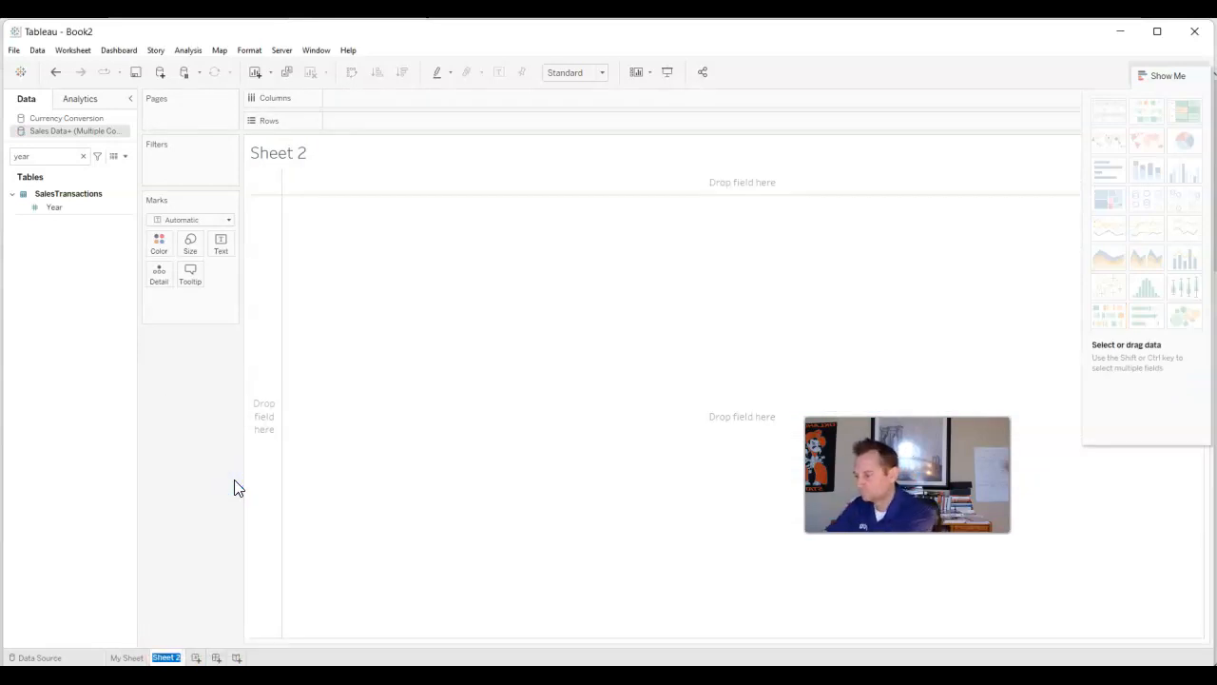
text(B)
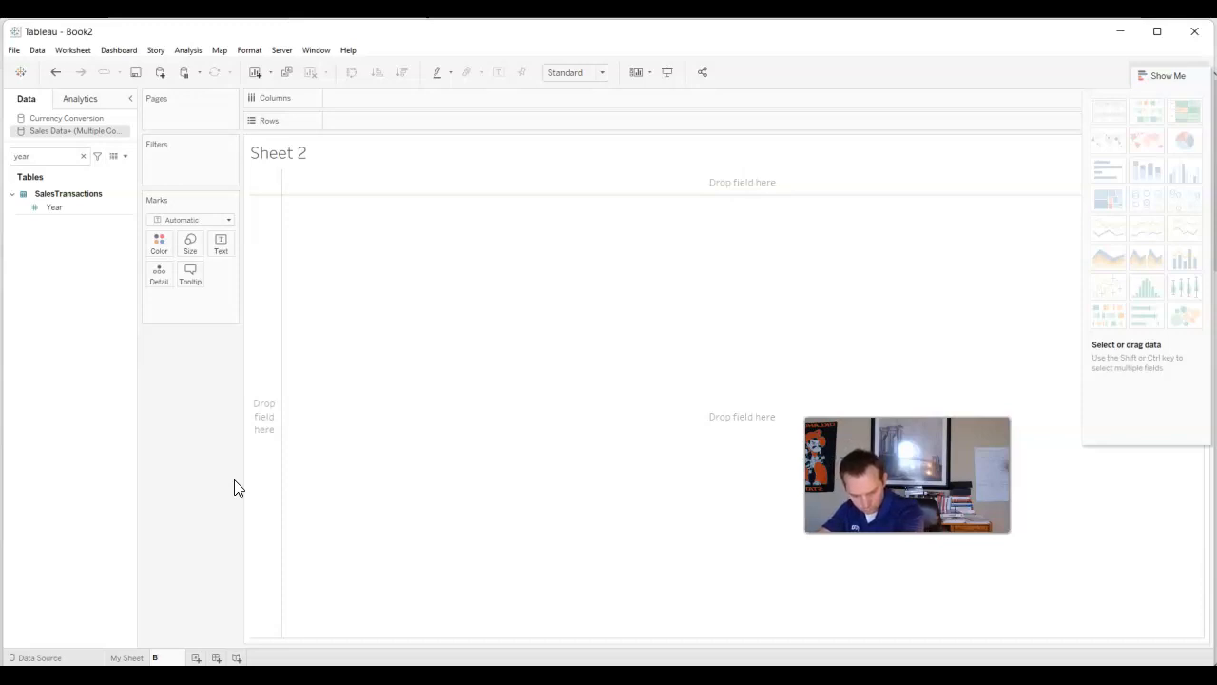
text(icycle)
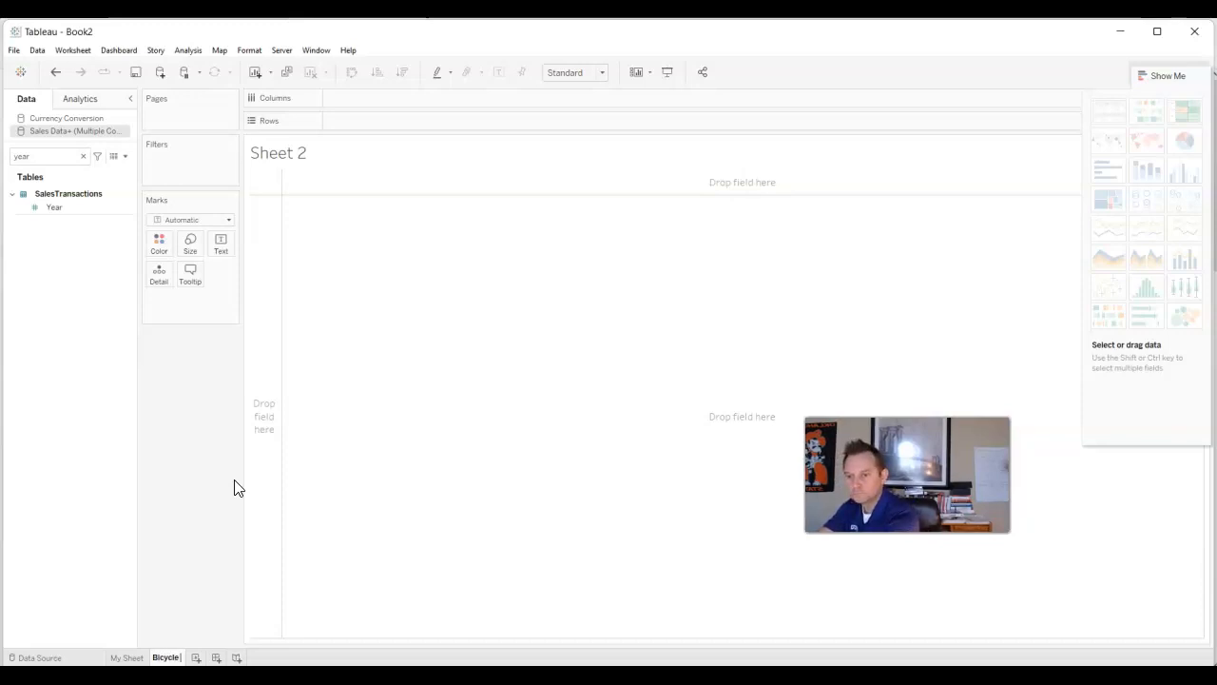
text( Sales)
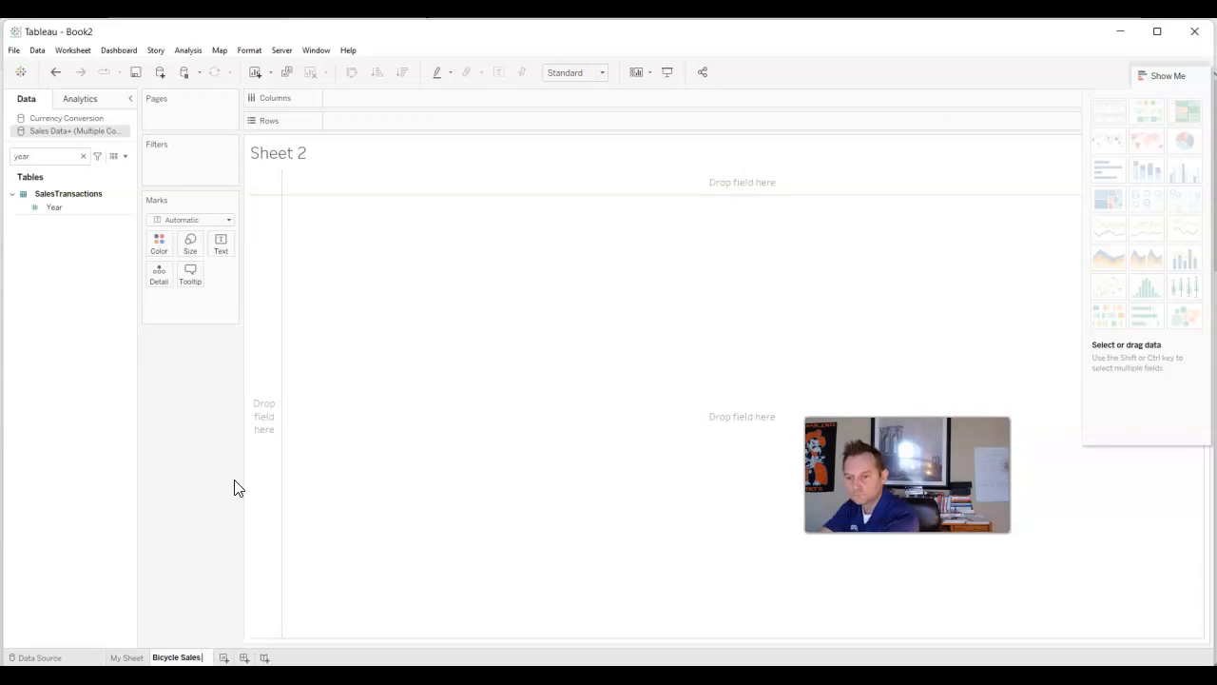
text( volu)
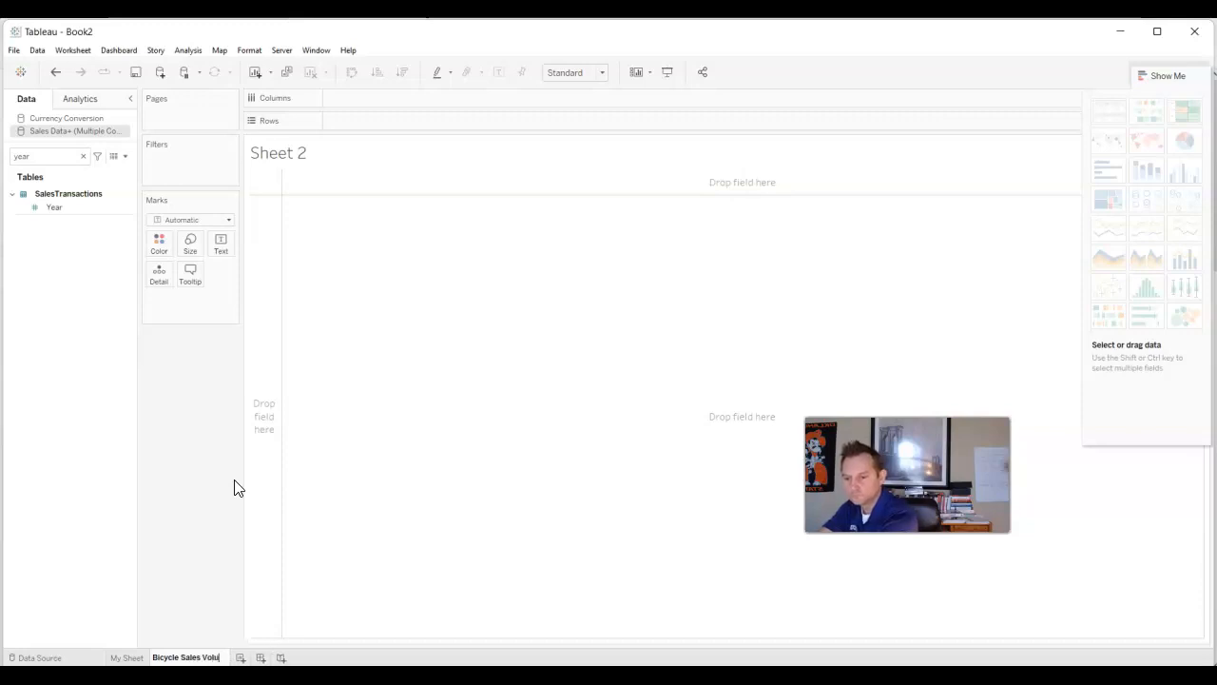
text(me)
key(Return)
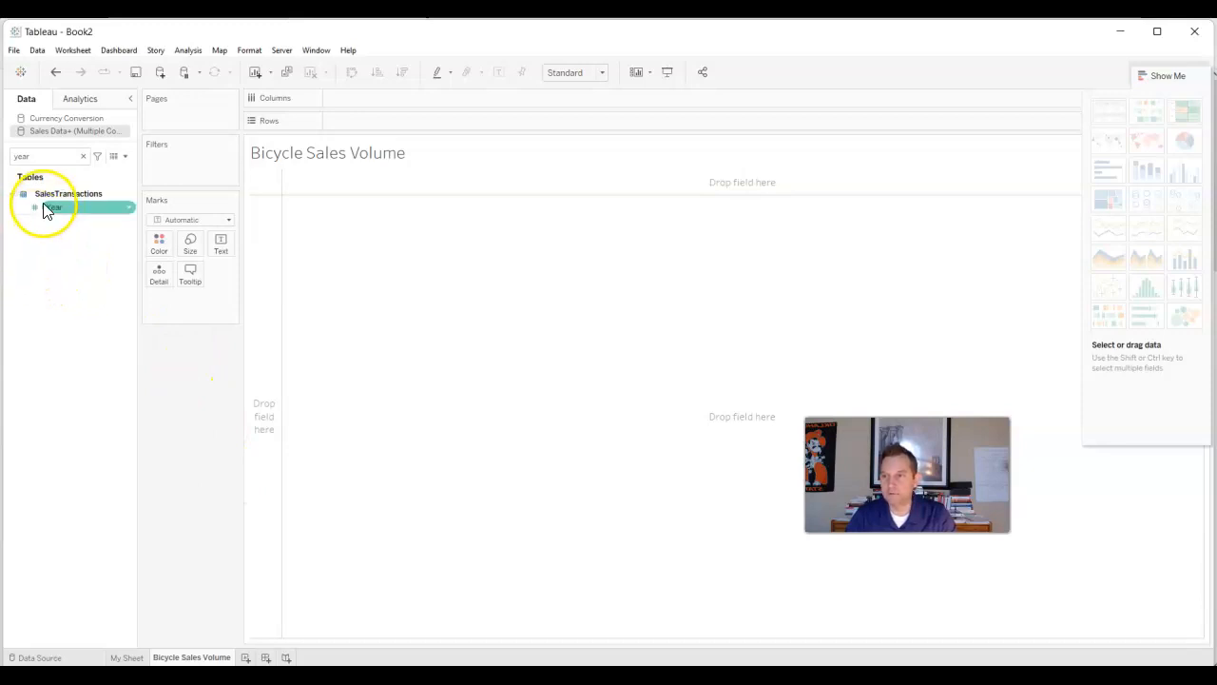
Search the fields for "cat" and "pro" to add Category description and Product to Rows.
click(83, 157)
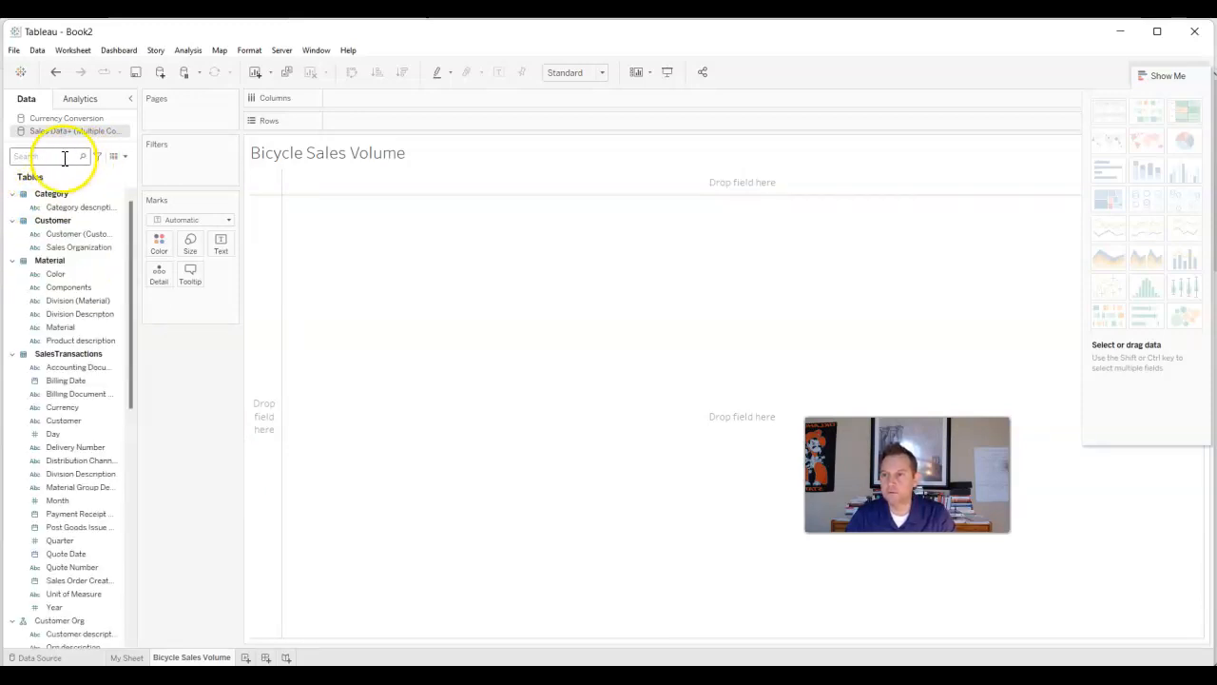
text(cat)
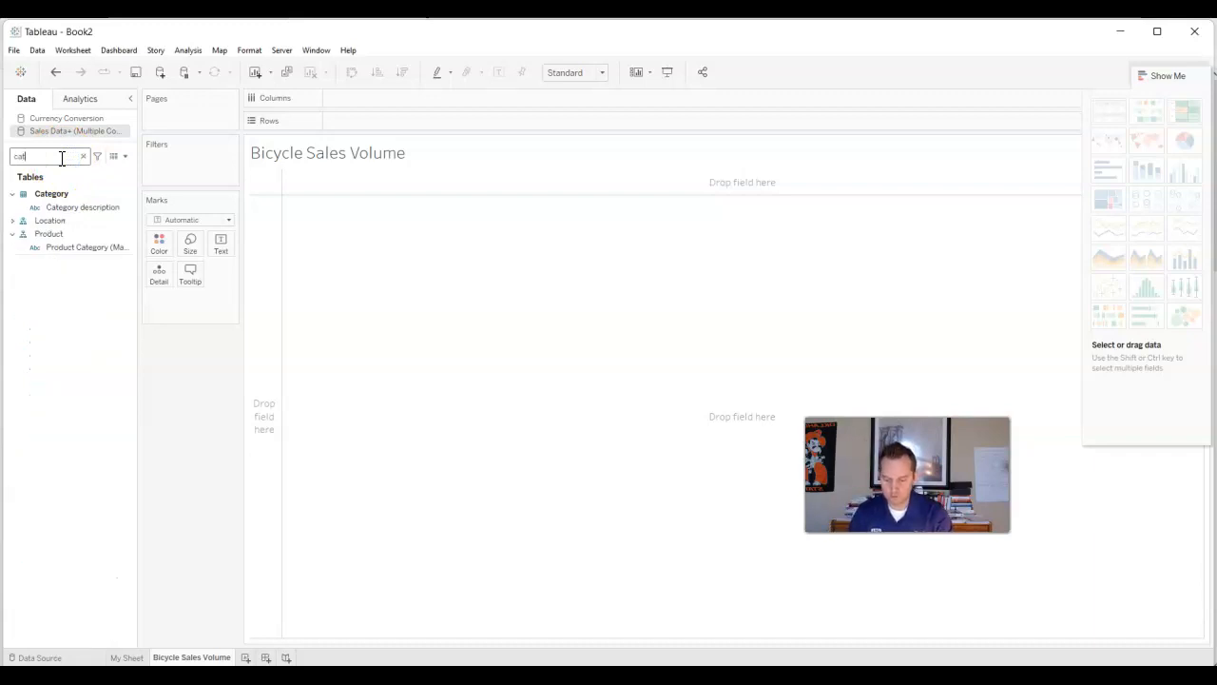
click(43, 210)
drag(42, 213, 363, 127)
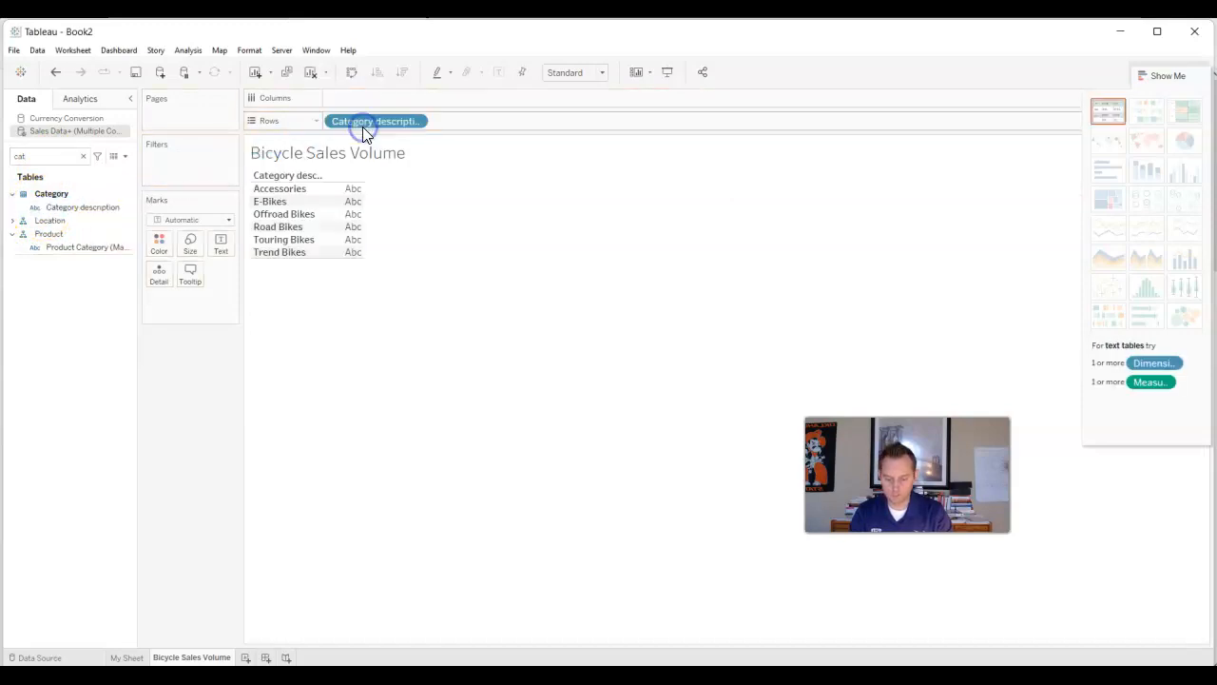
double_click(63, 157)
text(pro)
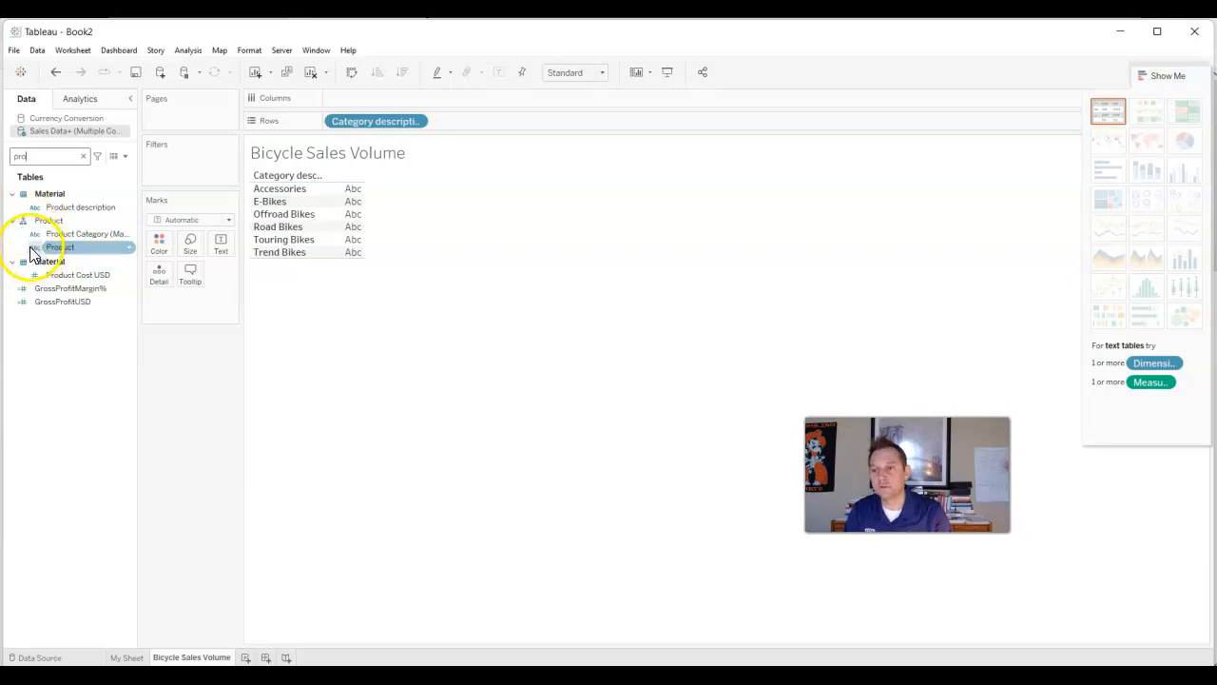
drag(30, 252, 505, 133)
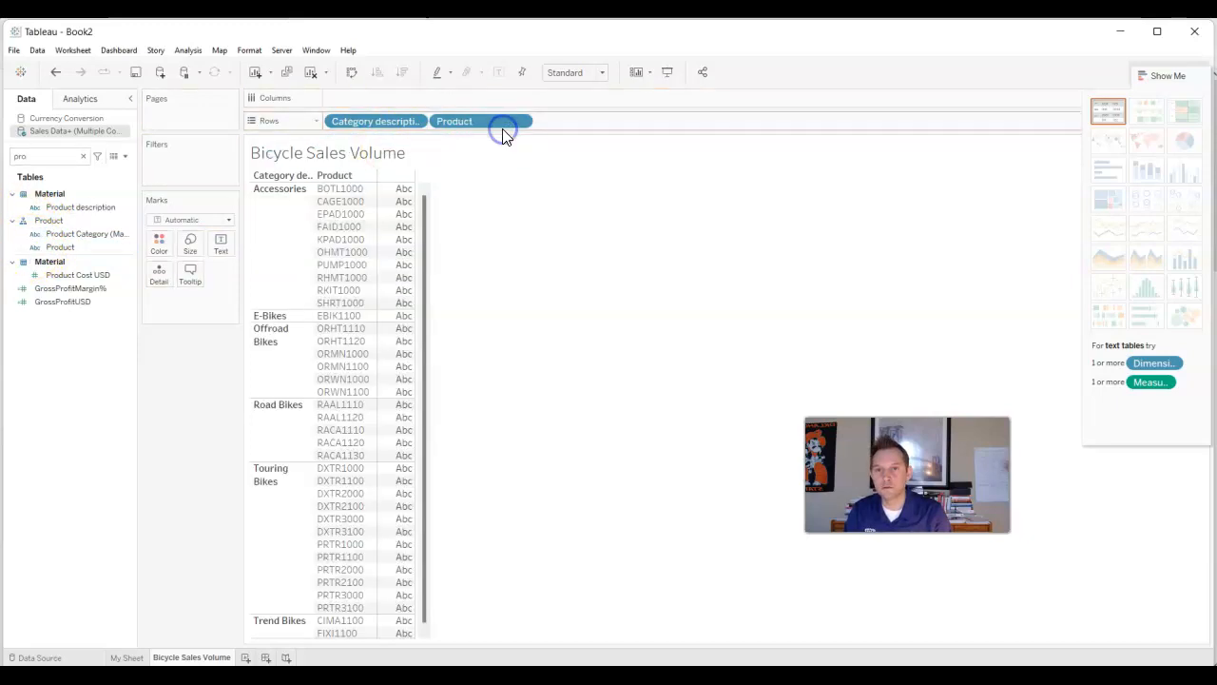
mouse_move(394, 217)
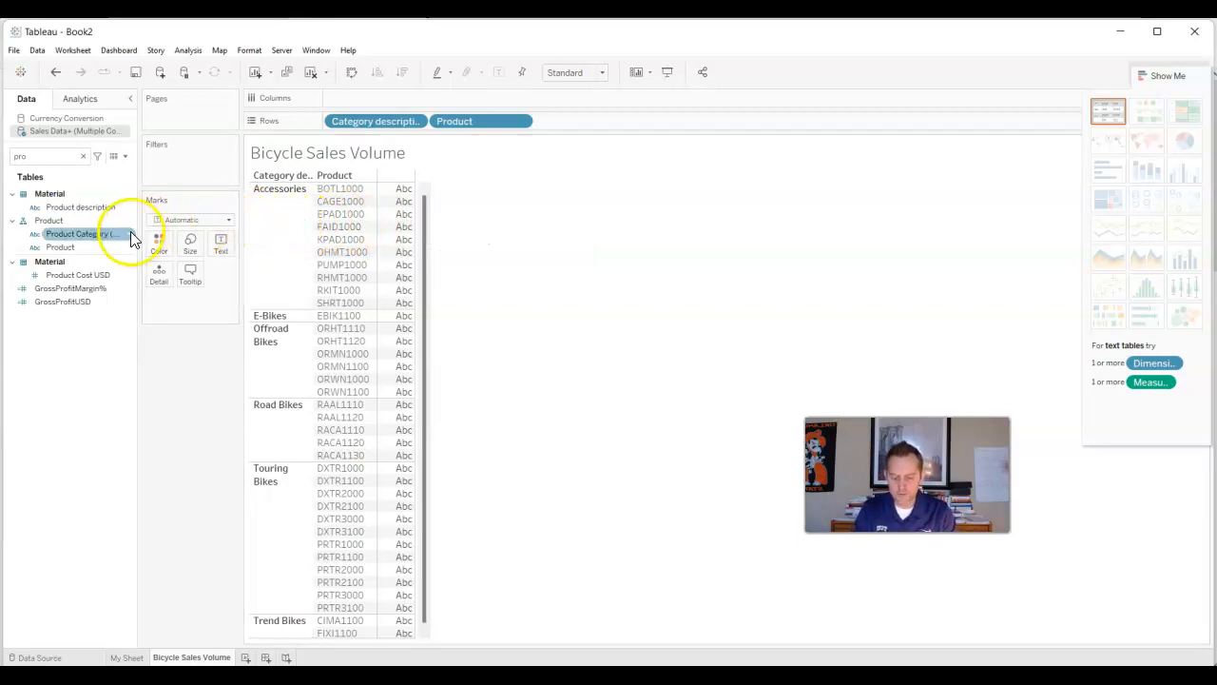
Search for "sale" and "qua" to add the SalesArea Sales Organization and the sum of Quantity to Columns, and hide the chart suggestions.
drag(43, 160, 59, 165)
text(sale)
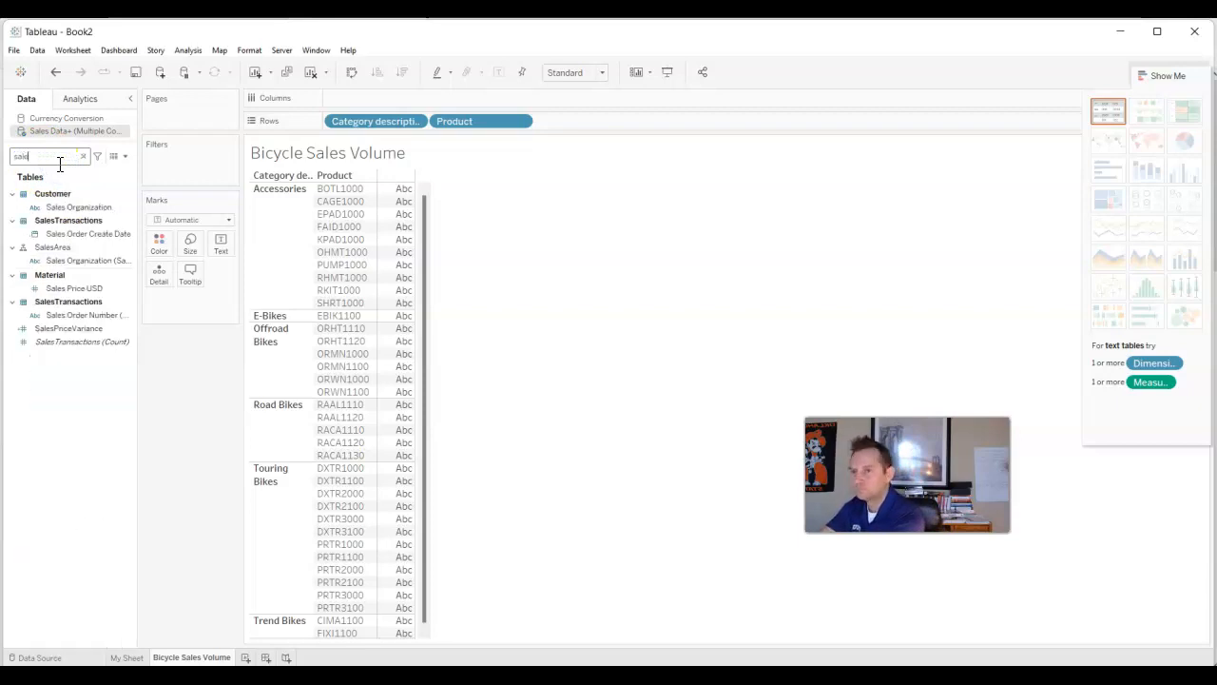
click(99, 259)
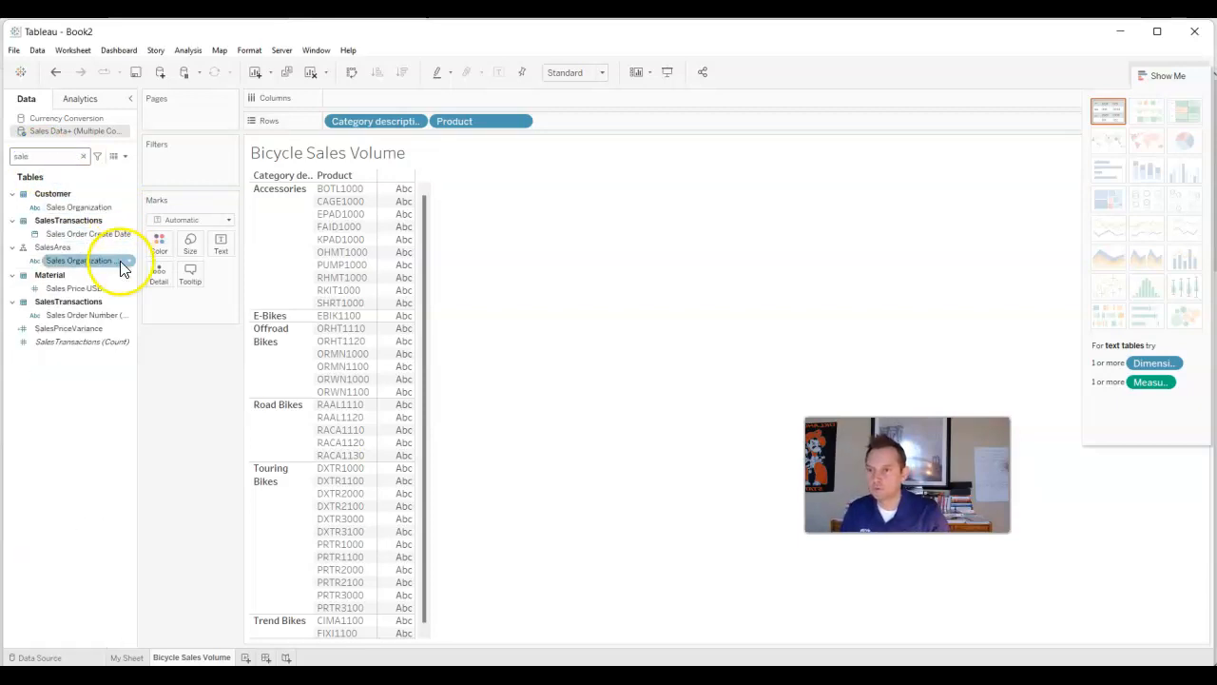
drag(38, 268, 379, 95)
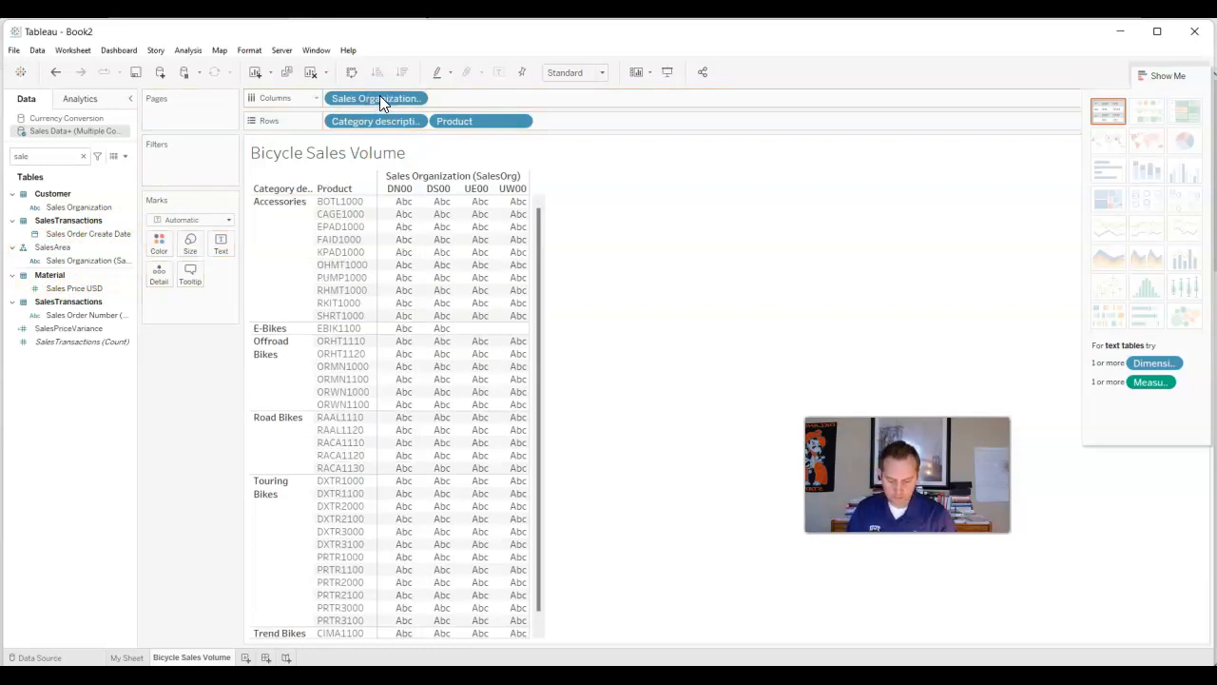
double_click(47, 157)
text(qua)
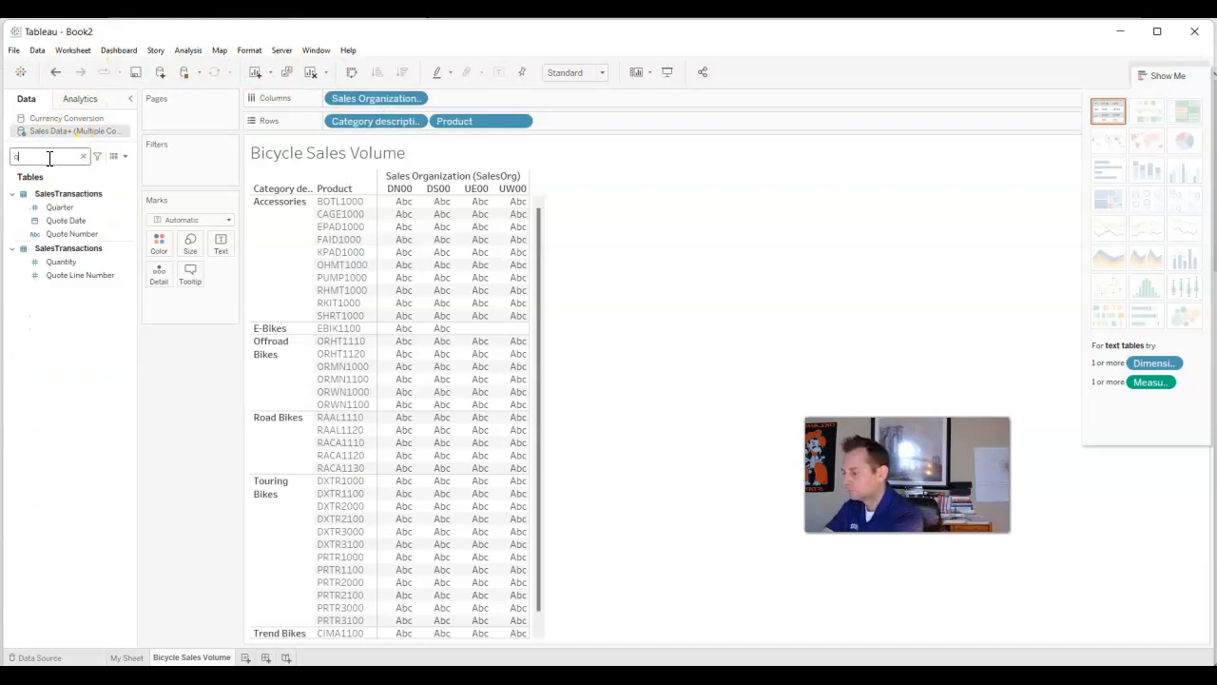
drag(40, 233, 493, 98)
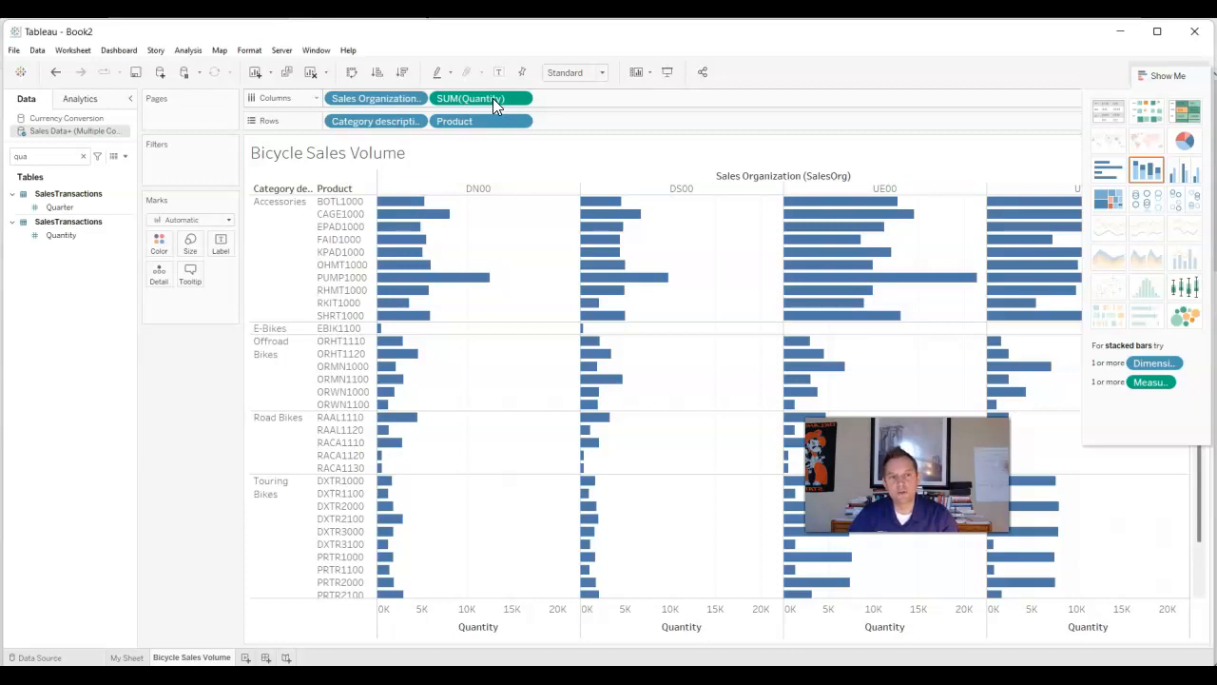
click(1169, 74)
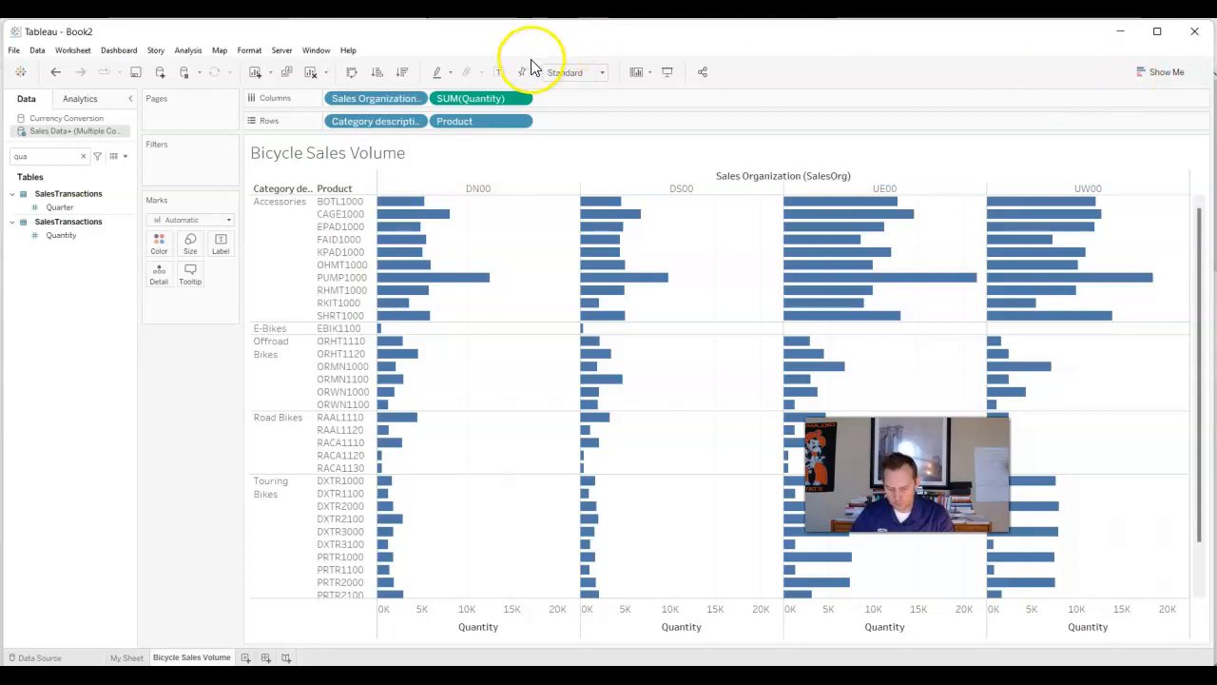
Search the fields for "div" and add the SalesArea Division as a filter with all values selected.
click(84, 156)
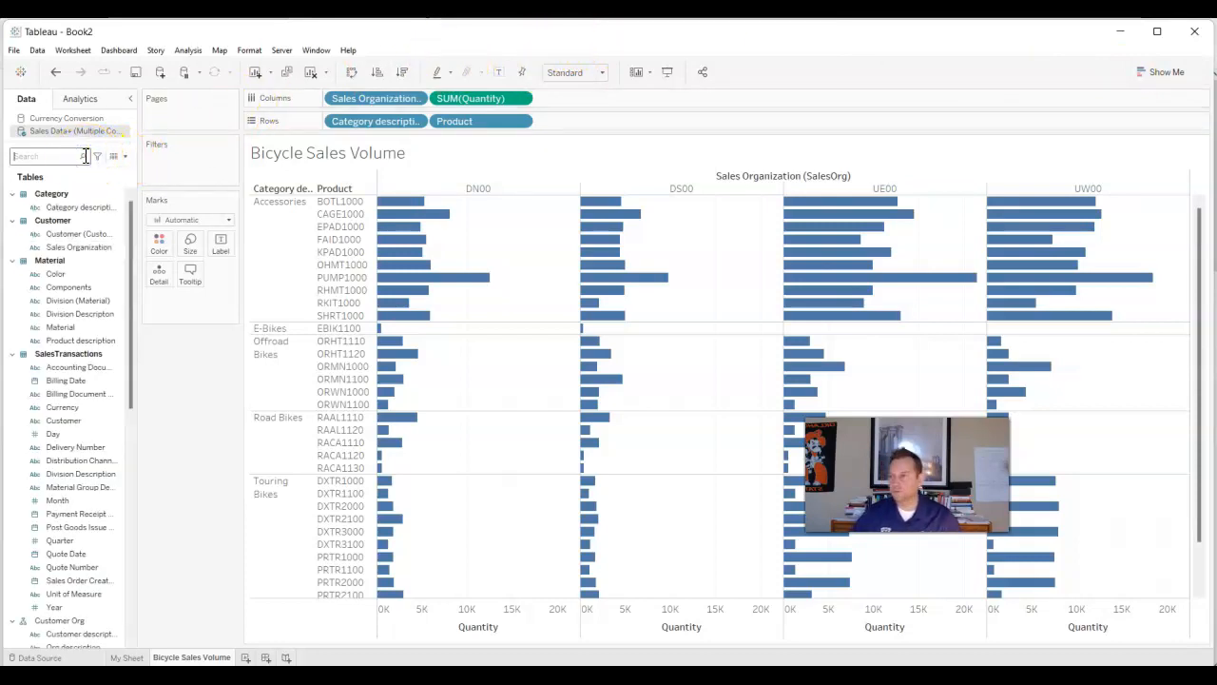
text(v)
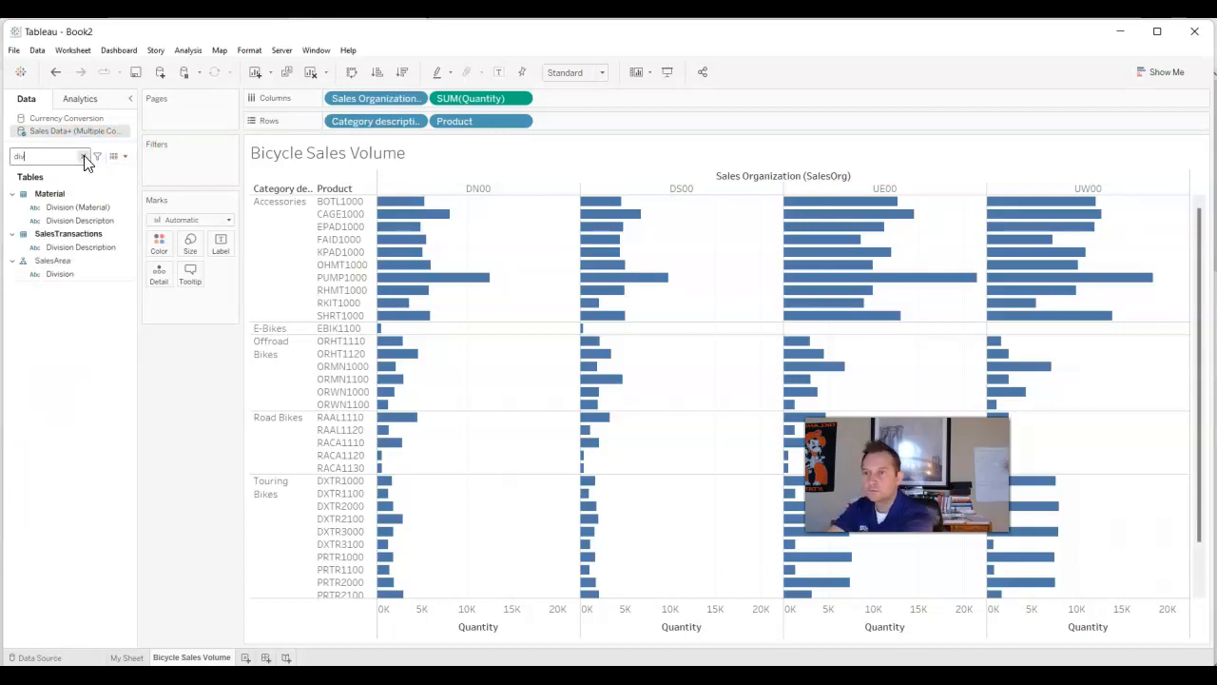
click(31, 277)
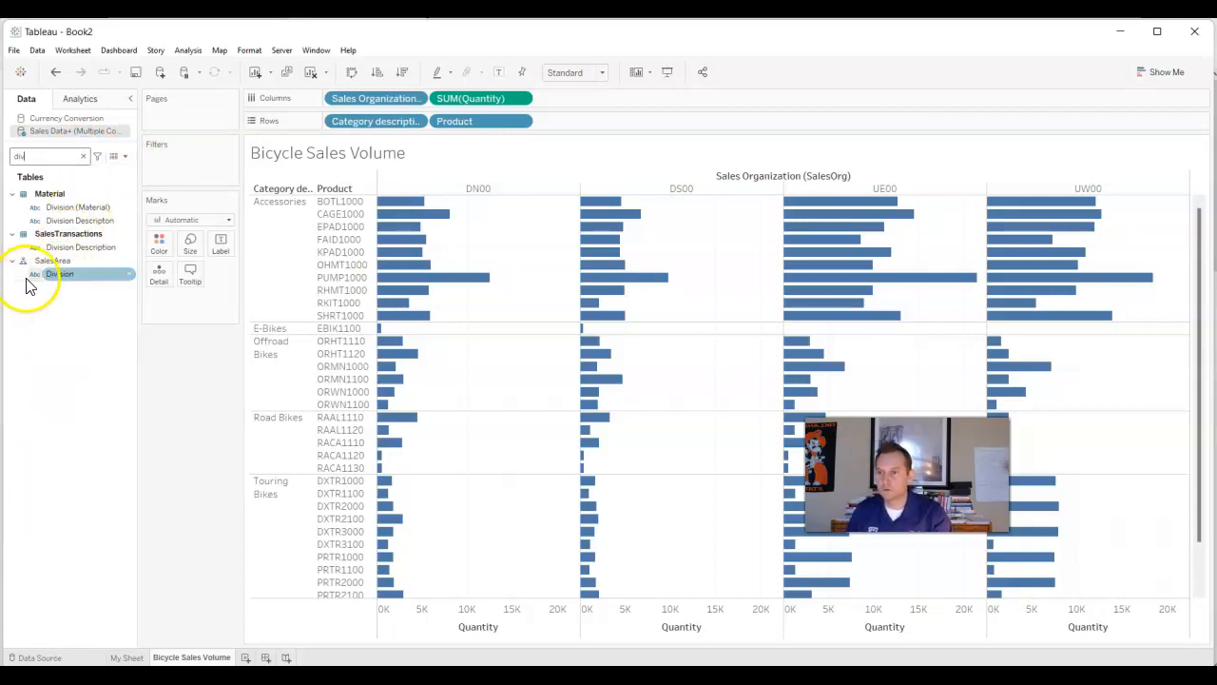
drag(31, 276, 188, 162)
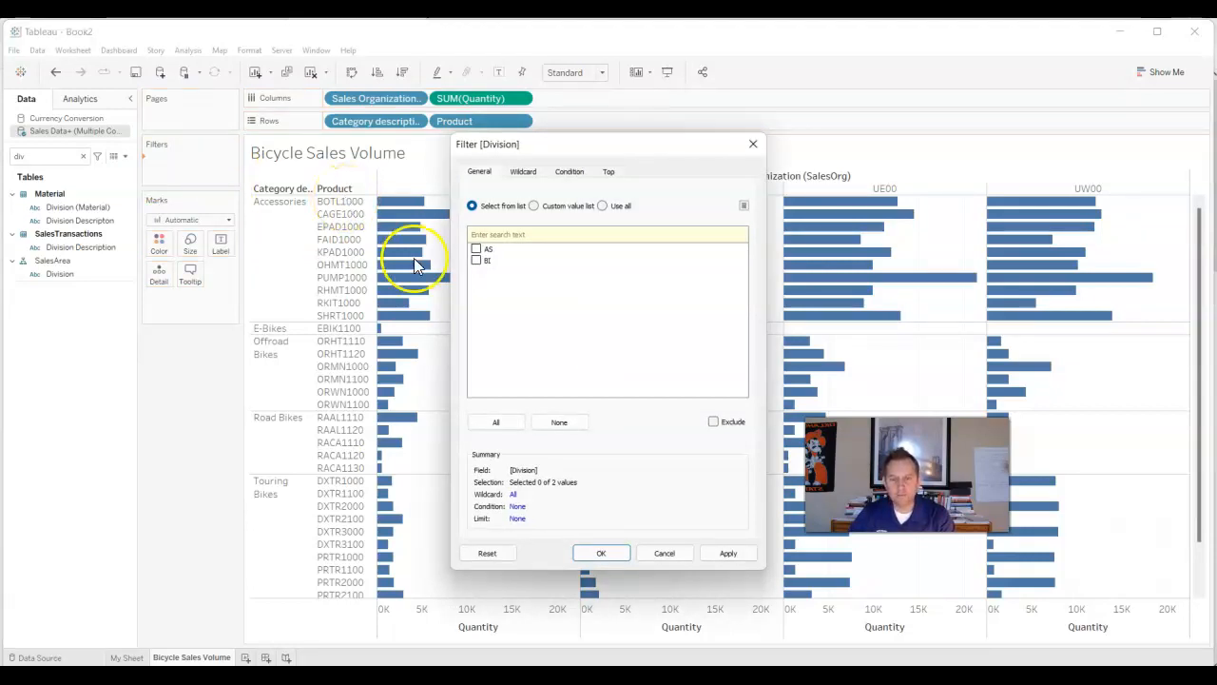
click(500, 423)
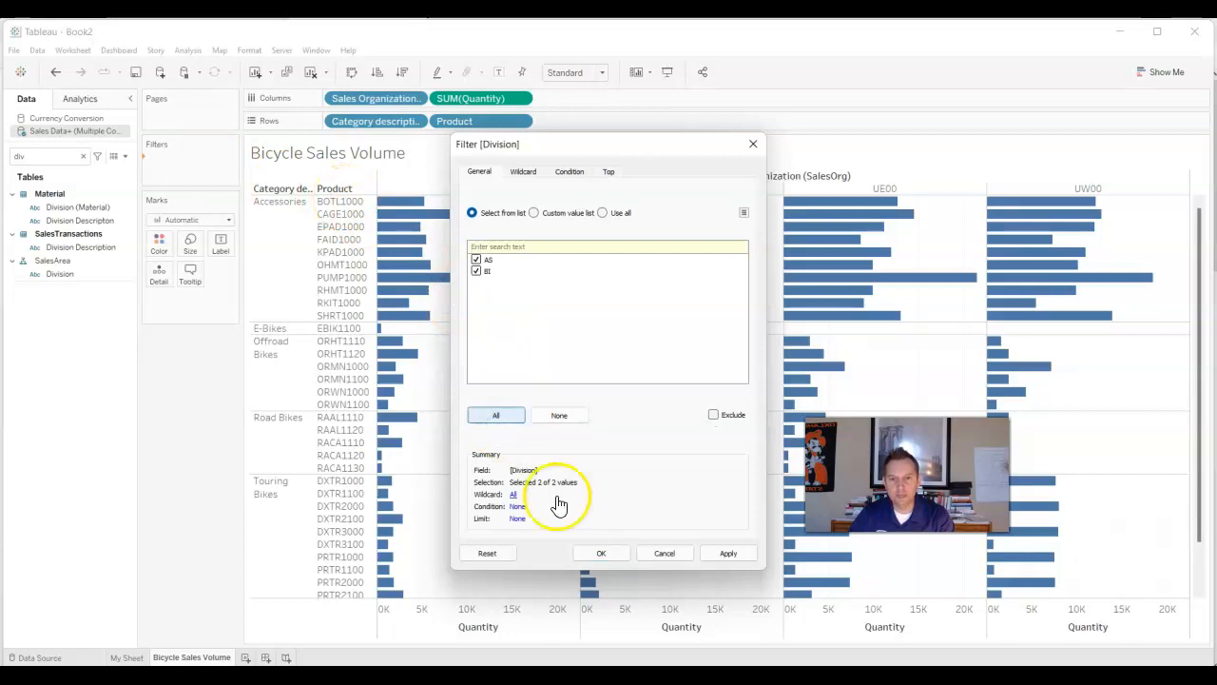
click(728, 554)
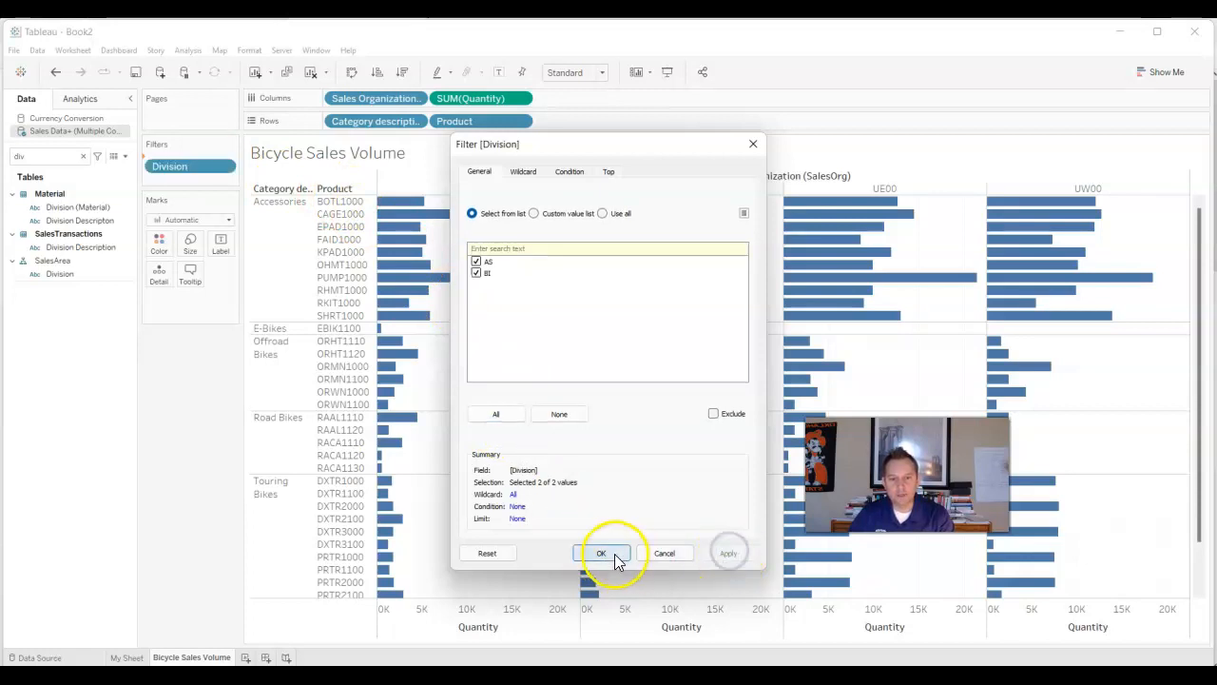
click(615, 554)
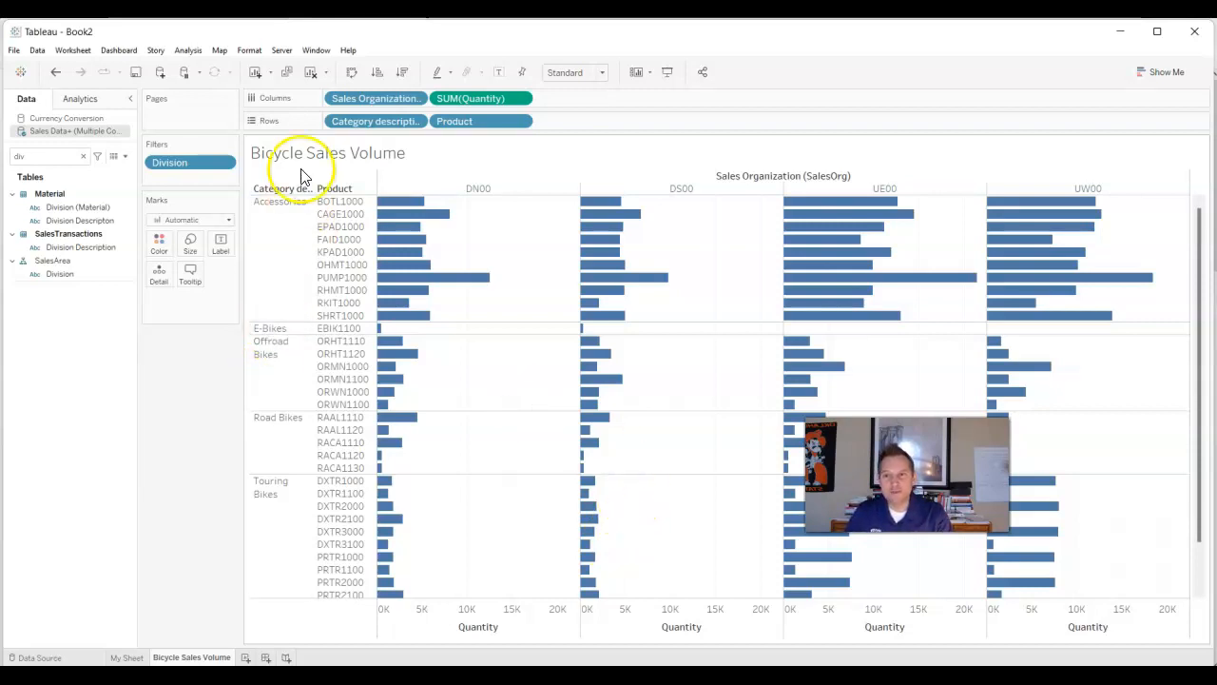
Show the Division filter beside the chart, exclude division AS and include it again.
click(227, 163)
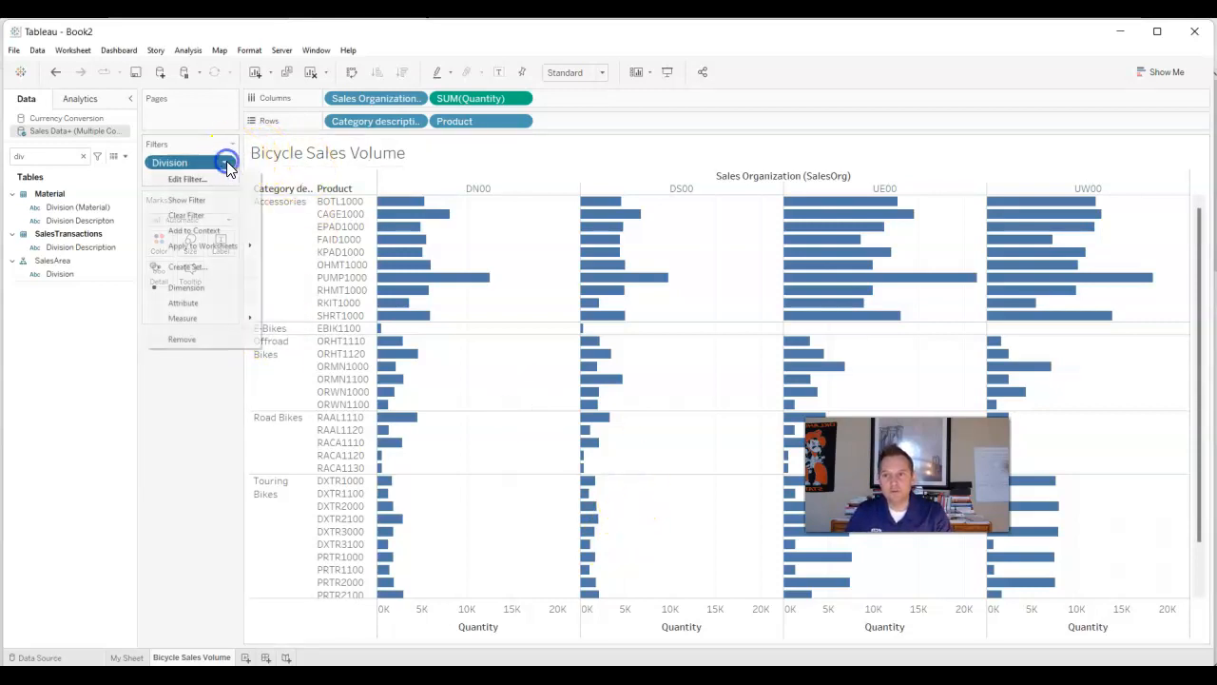
click(228, 200)
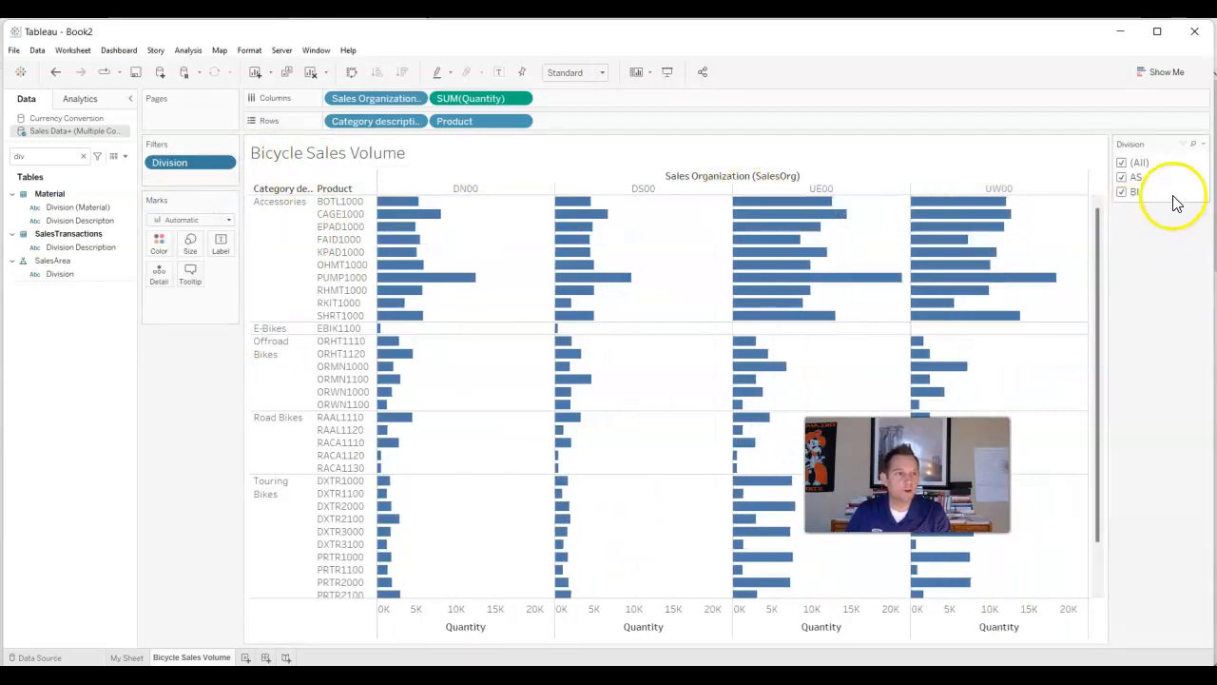
click(1123, 178)
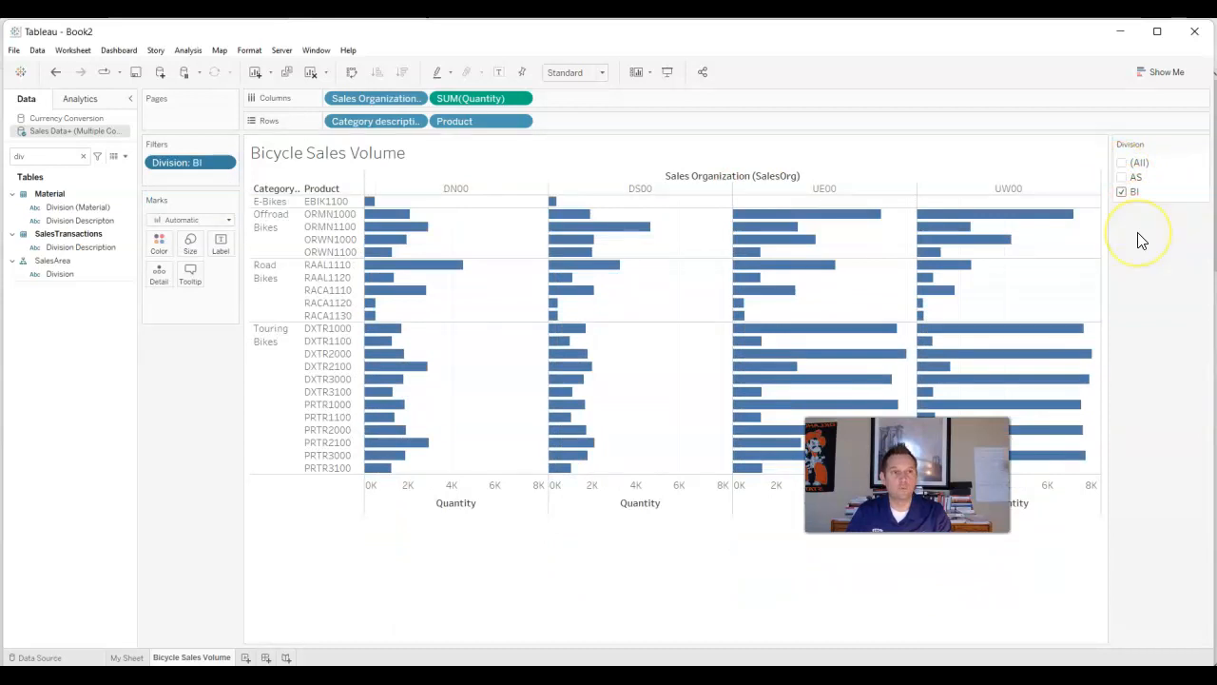
click(1123, 179)
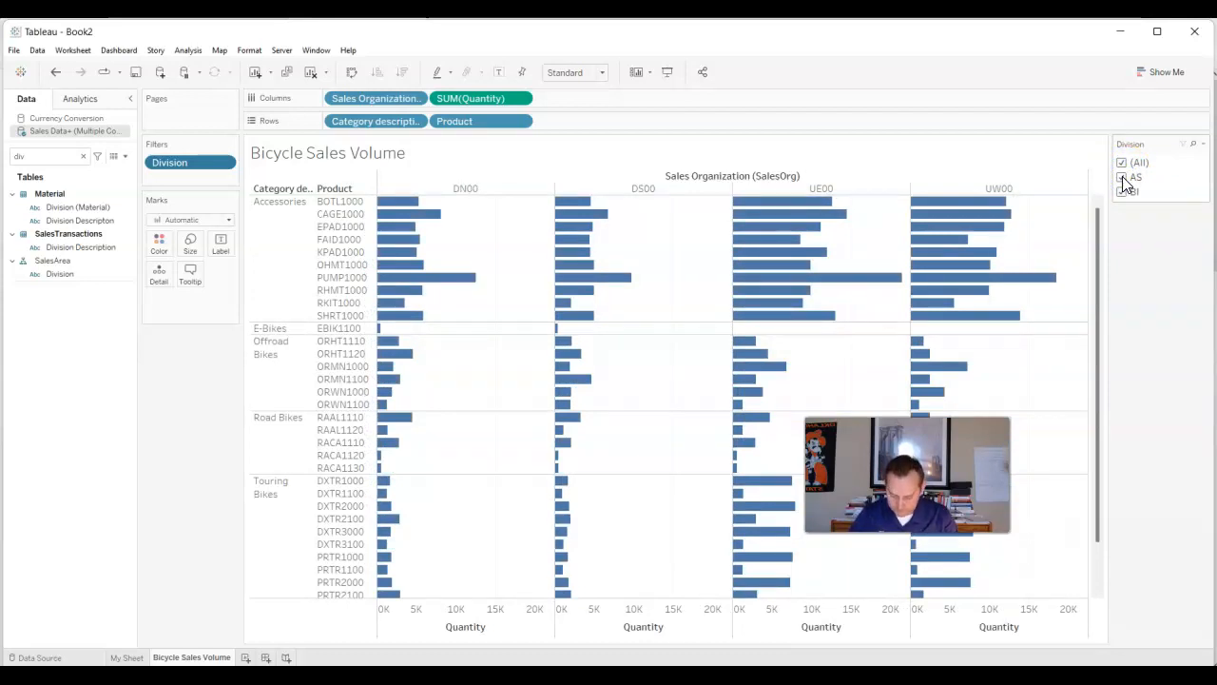
Search the fields for "cat" and add Category description as a filter with all values selected, shown beside the chart.
click(51, 156)
text(cat)
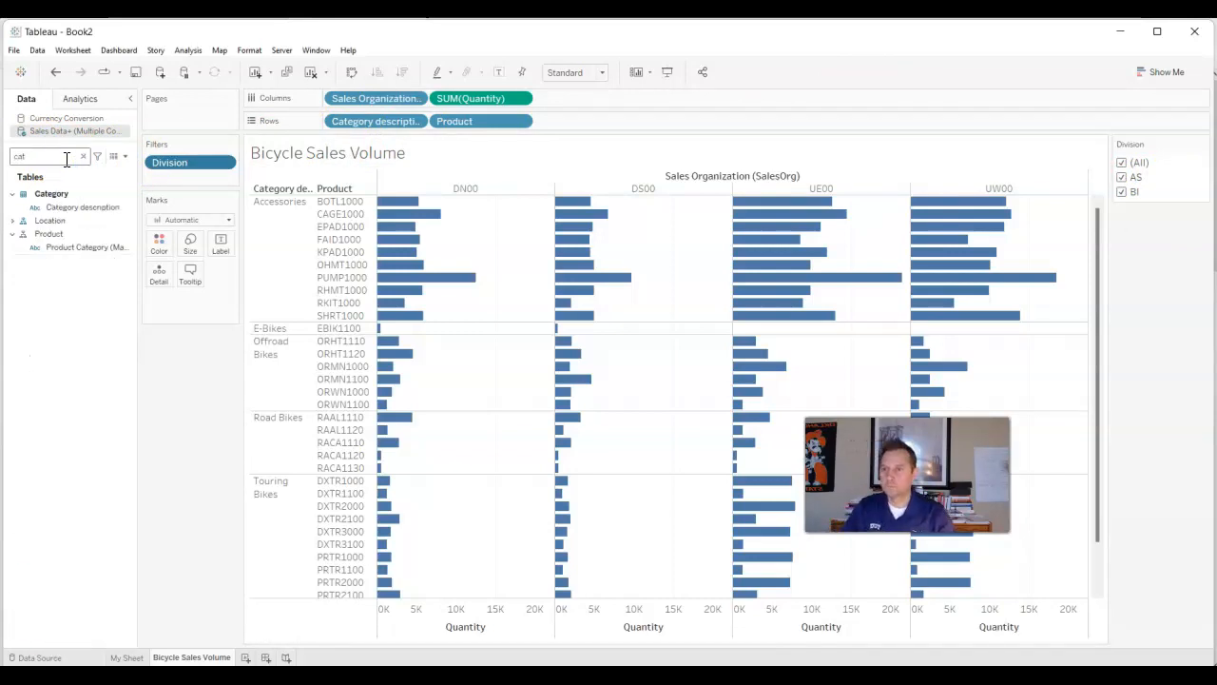
click(42, 209)
drag(38, 205, 188, 181)
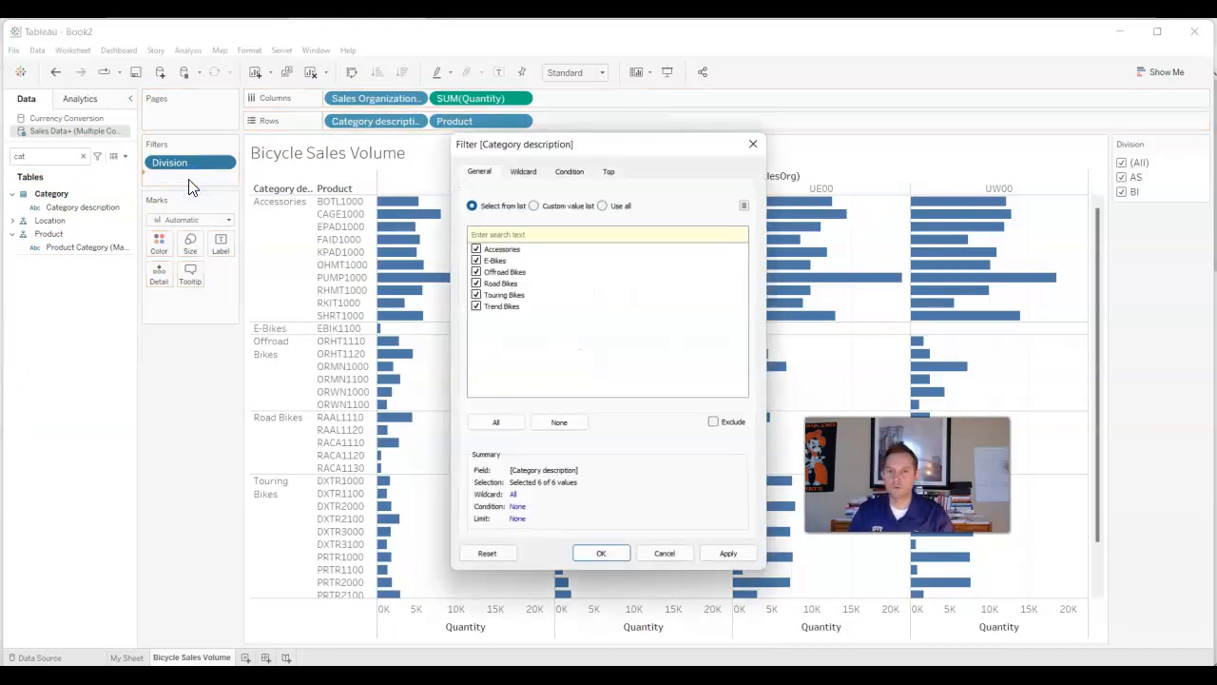
click(515, 418)
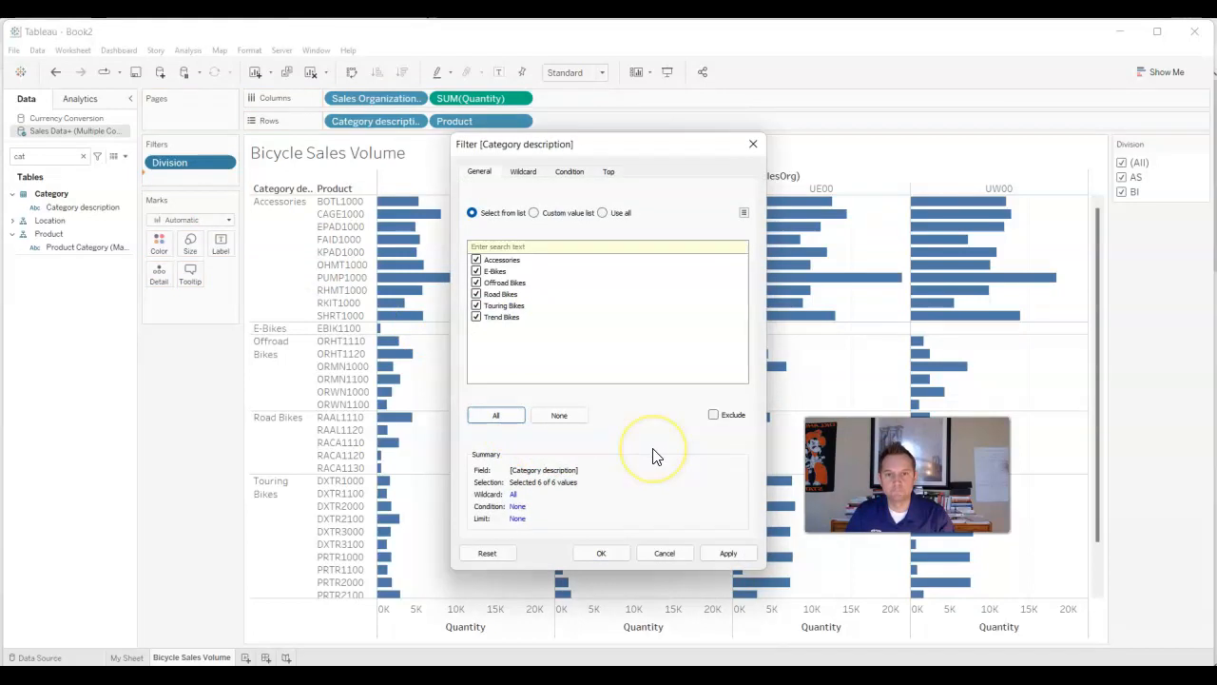
click(599, 555)
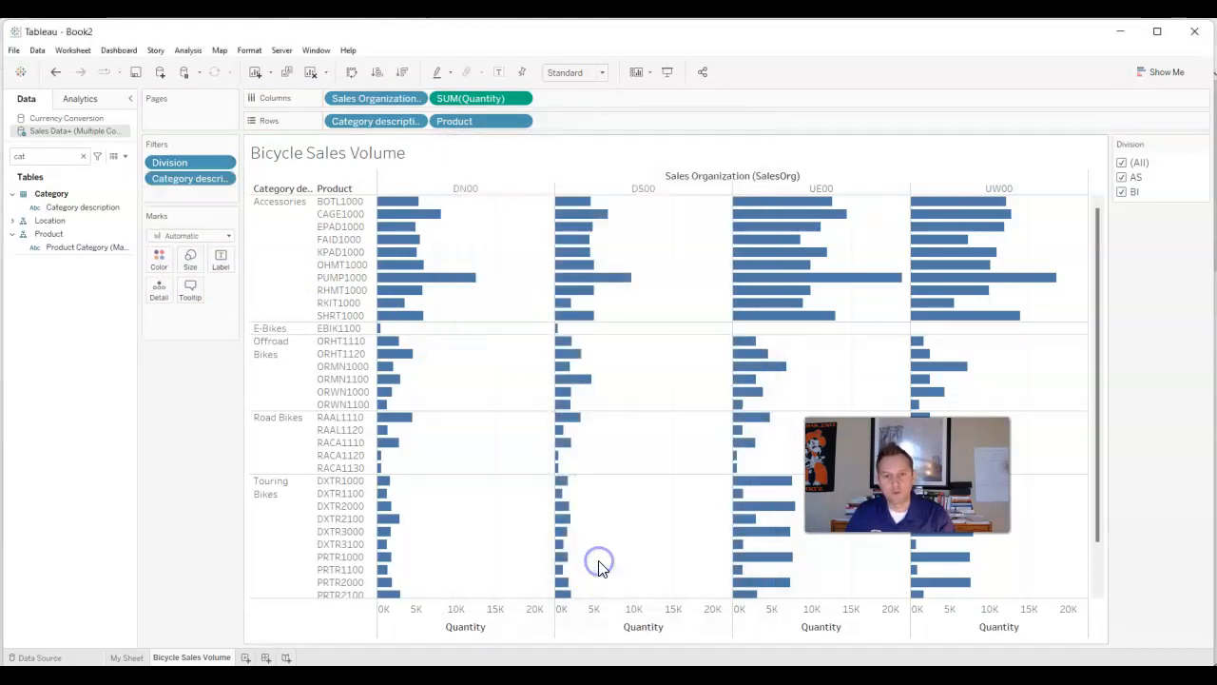
click(225, 178)
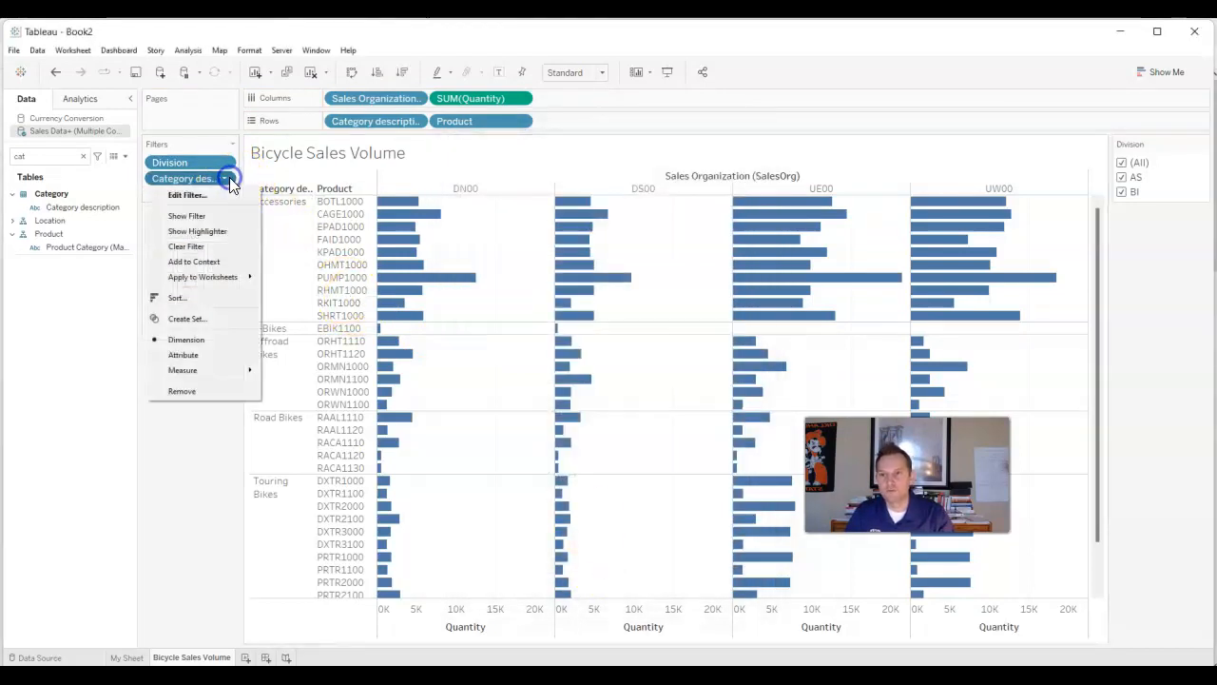
click(227, 218)
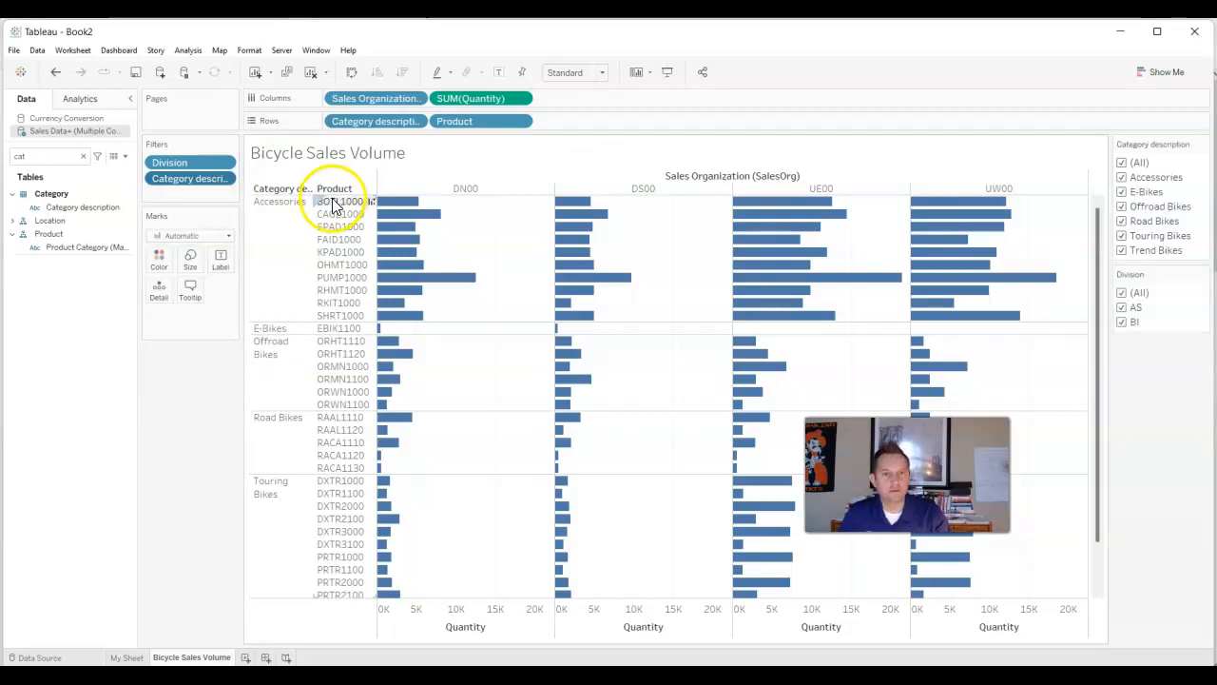
Try out the filters by excluding the Accessories category and division BI, and include all values again.
click(1122, 177)
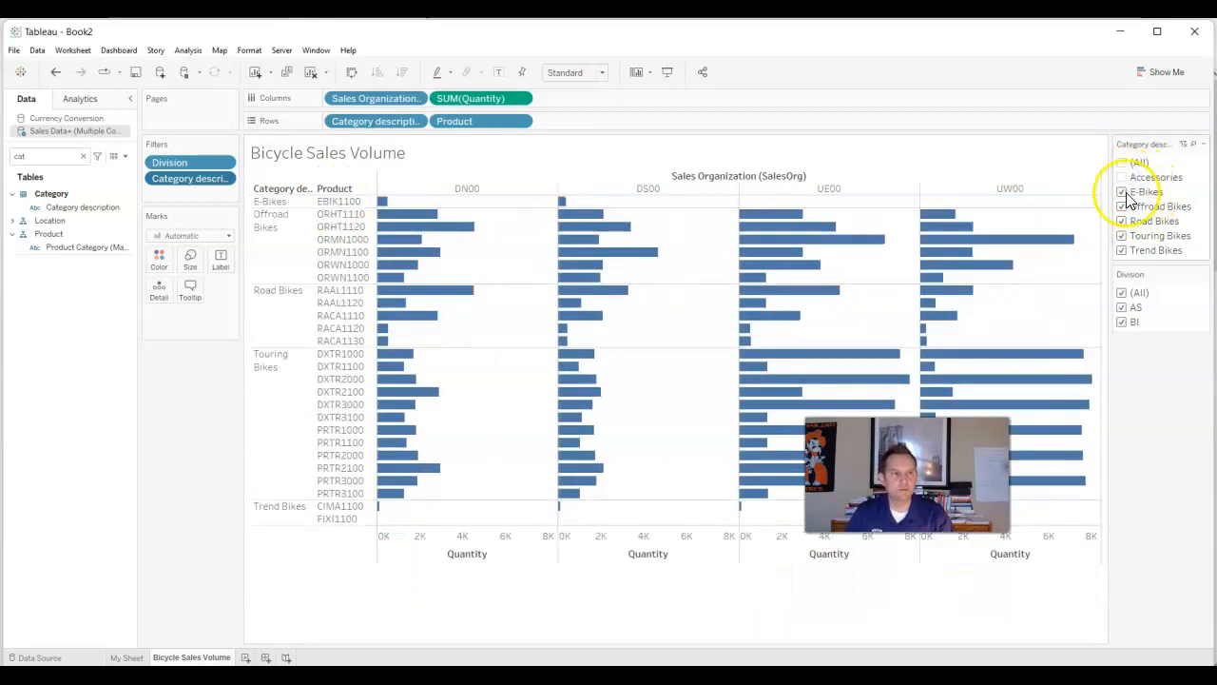
click(1122, 321)
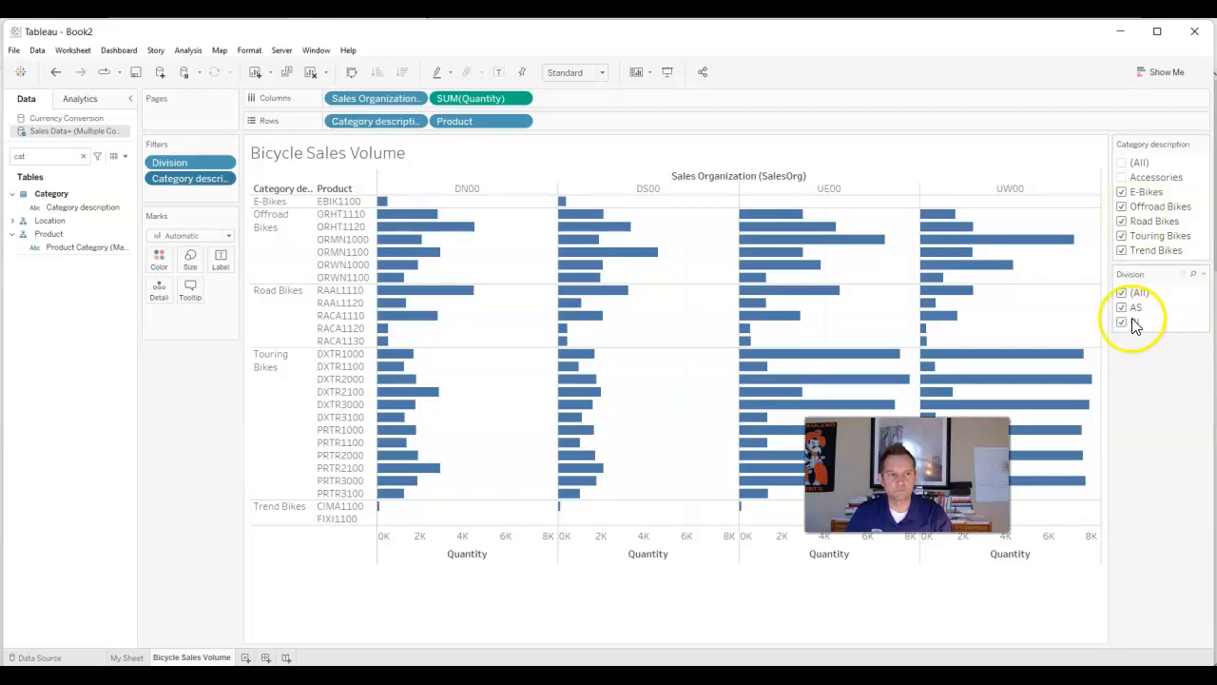
click(1122, 321)
click(1123, 191)
click(1122, 177)
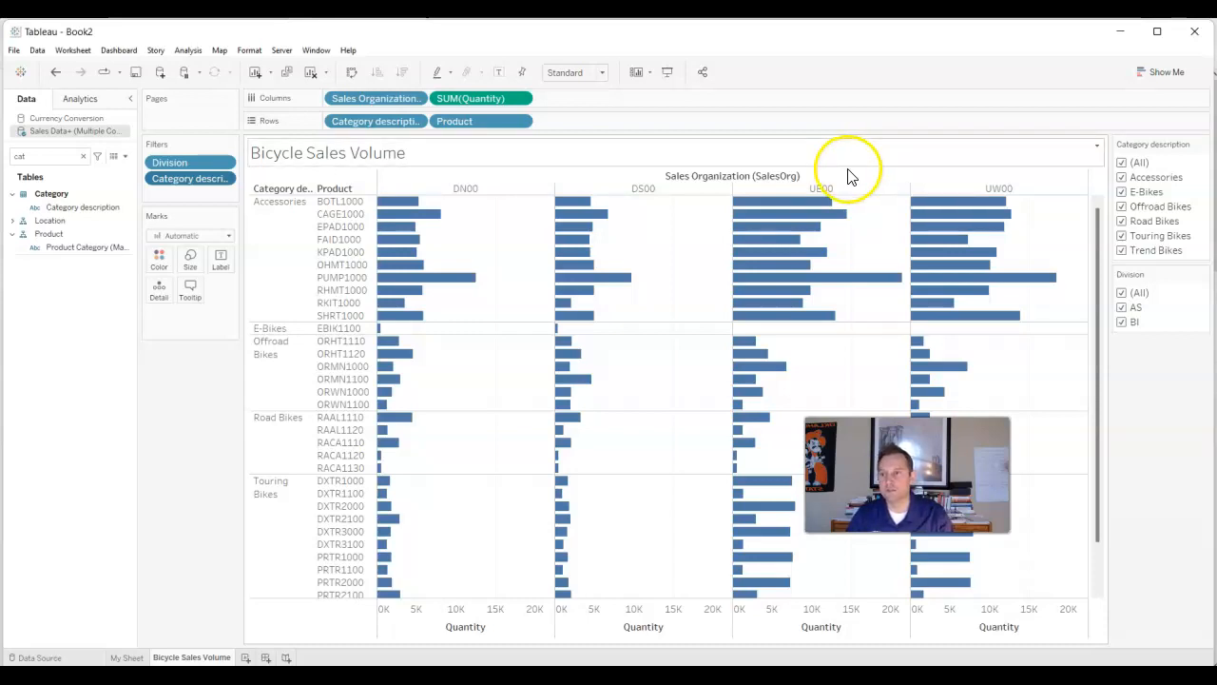
Search the fields for "year" and add Year as a range filter from 2010 to 2012, shown beside the chart.
click(83, 156)
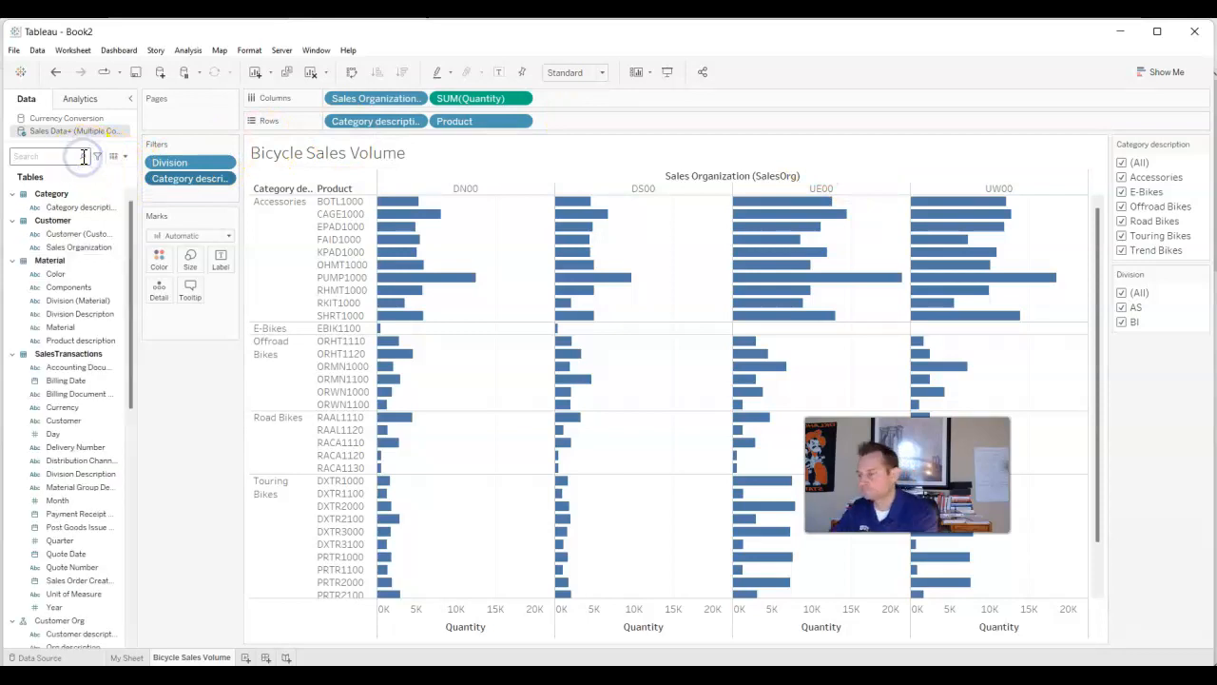
text(year)
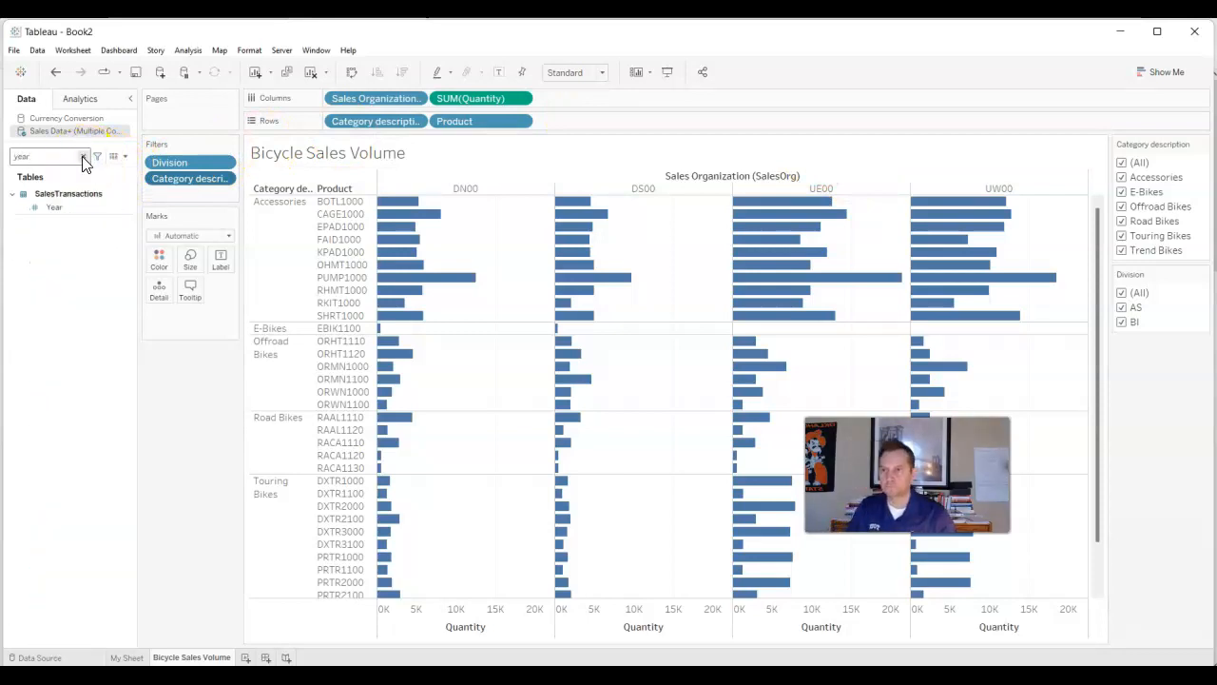
click(91, 207)
drag(52, 215, 197, 196)
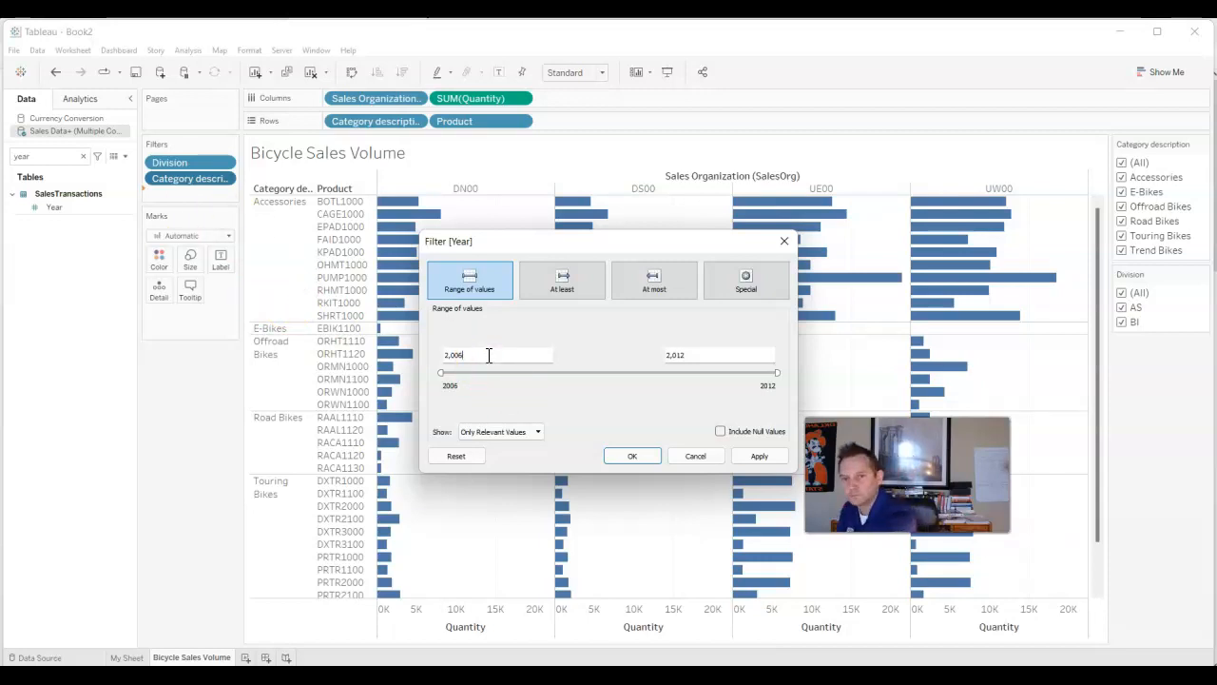
key(BackSpace)
text(10)
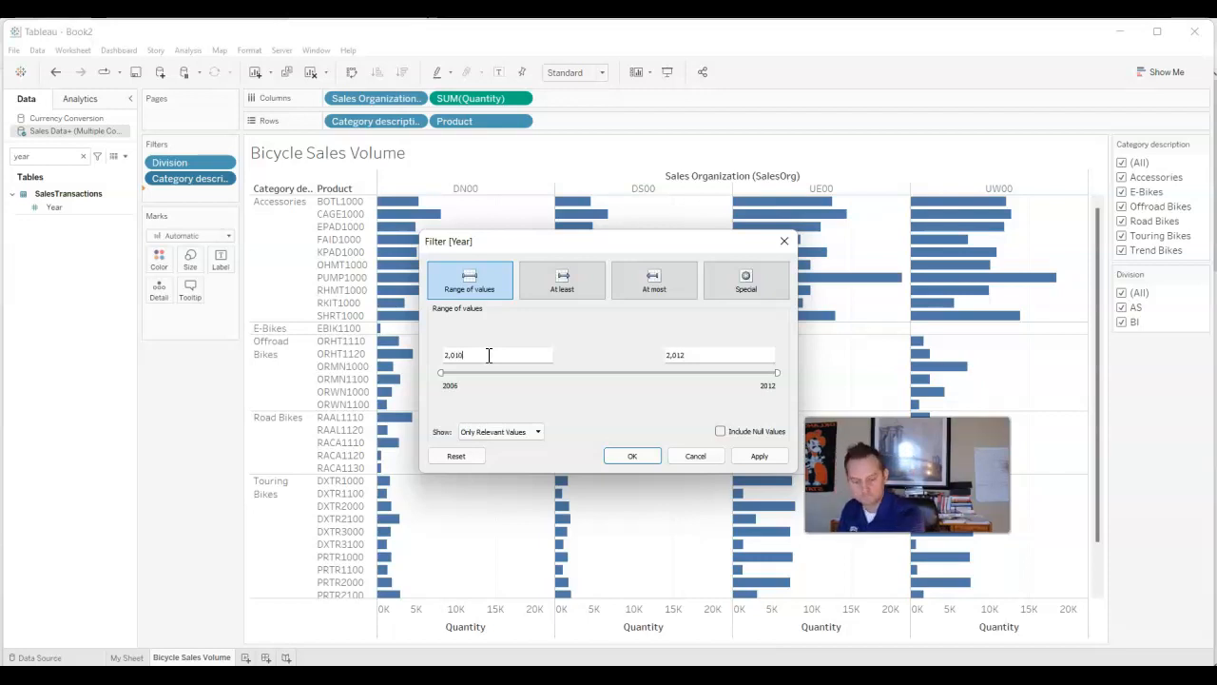
click(580, 417)
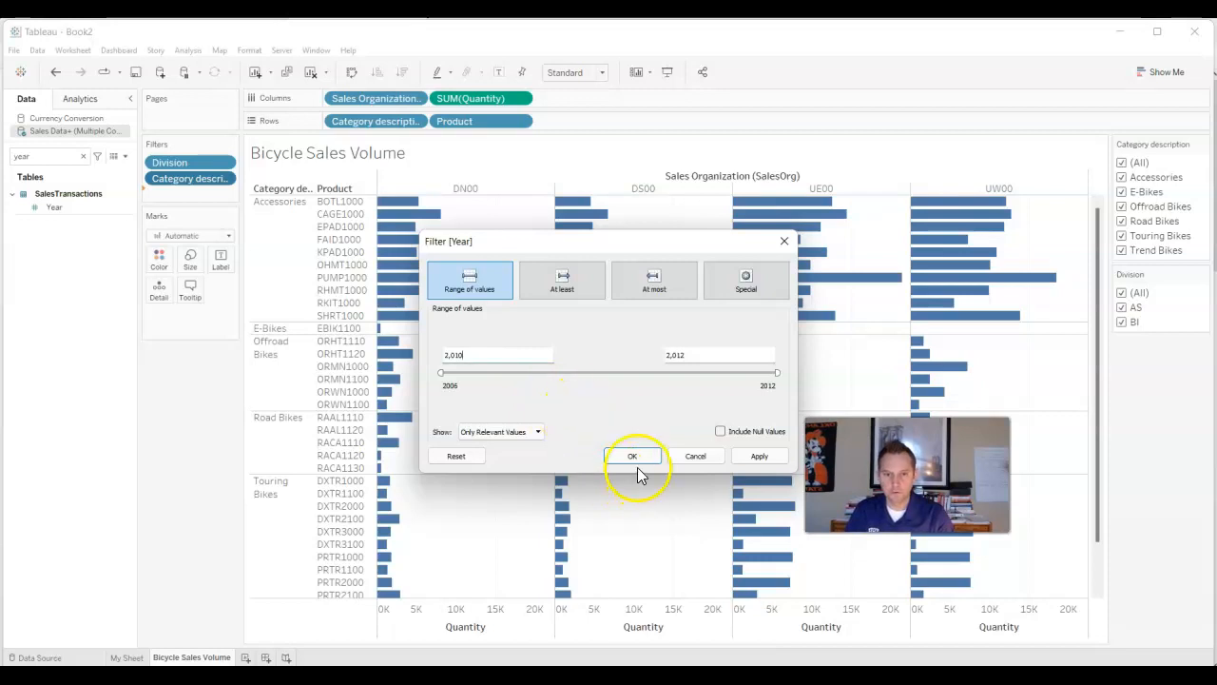
click(759, 456)
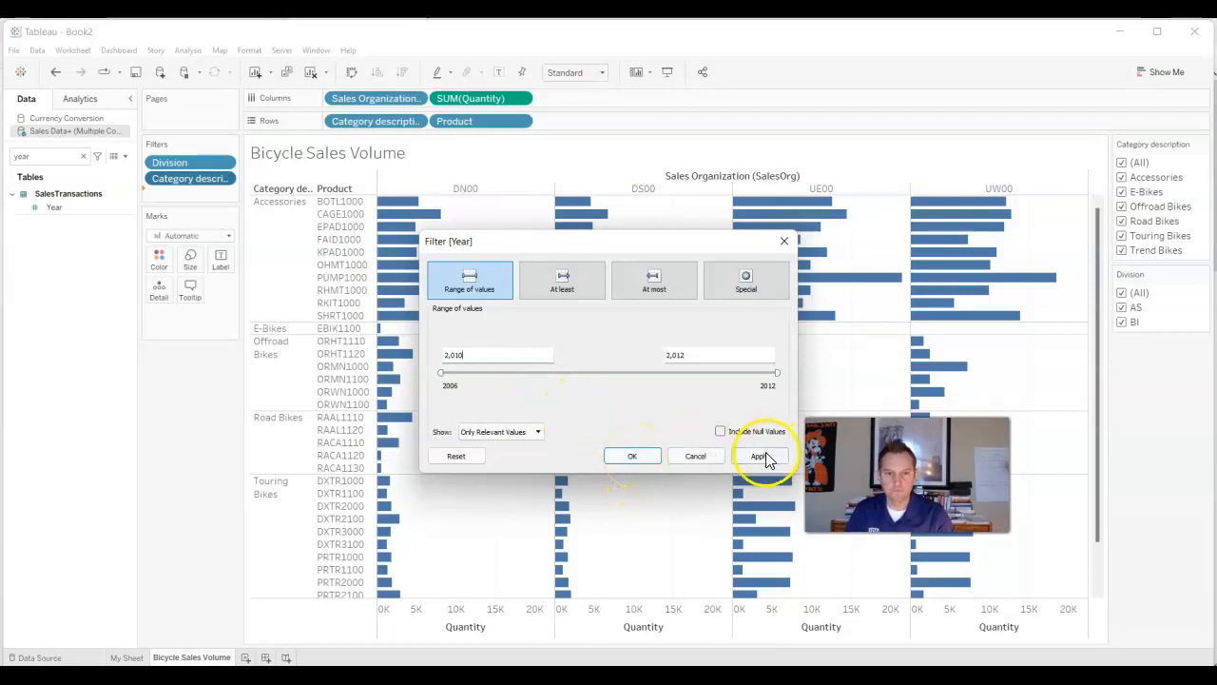
click(635, 456)
click(641, 457)
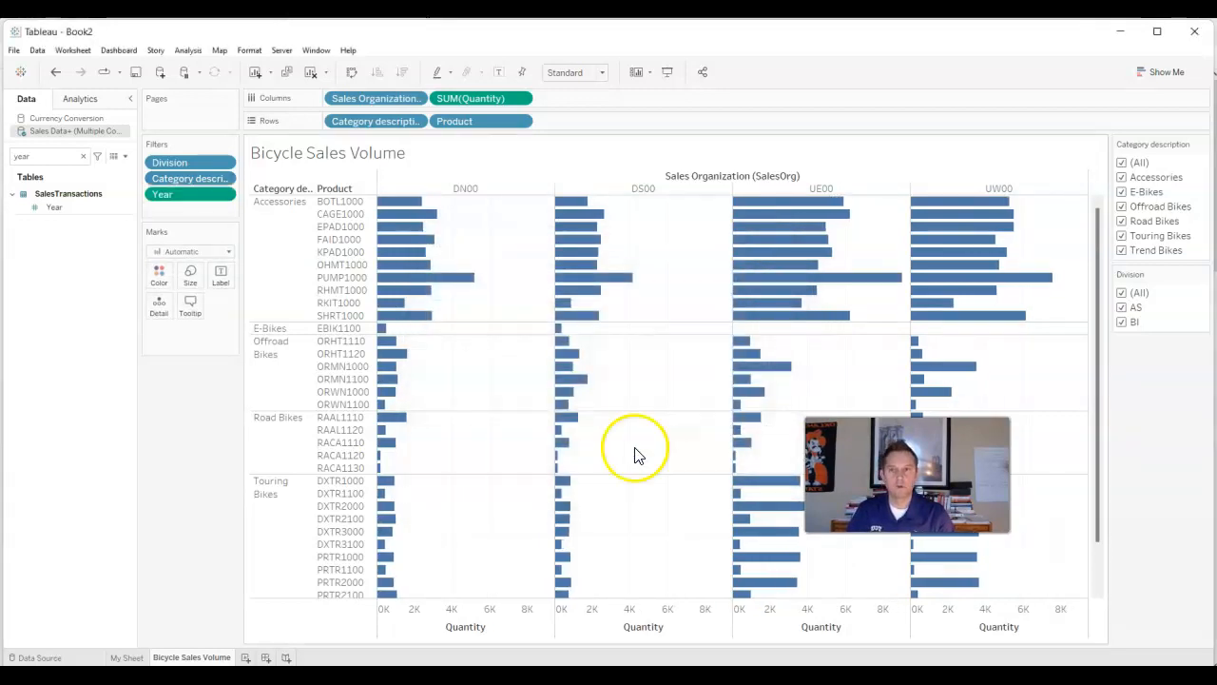
click(225, 193)
click(217, 230)
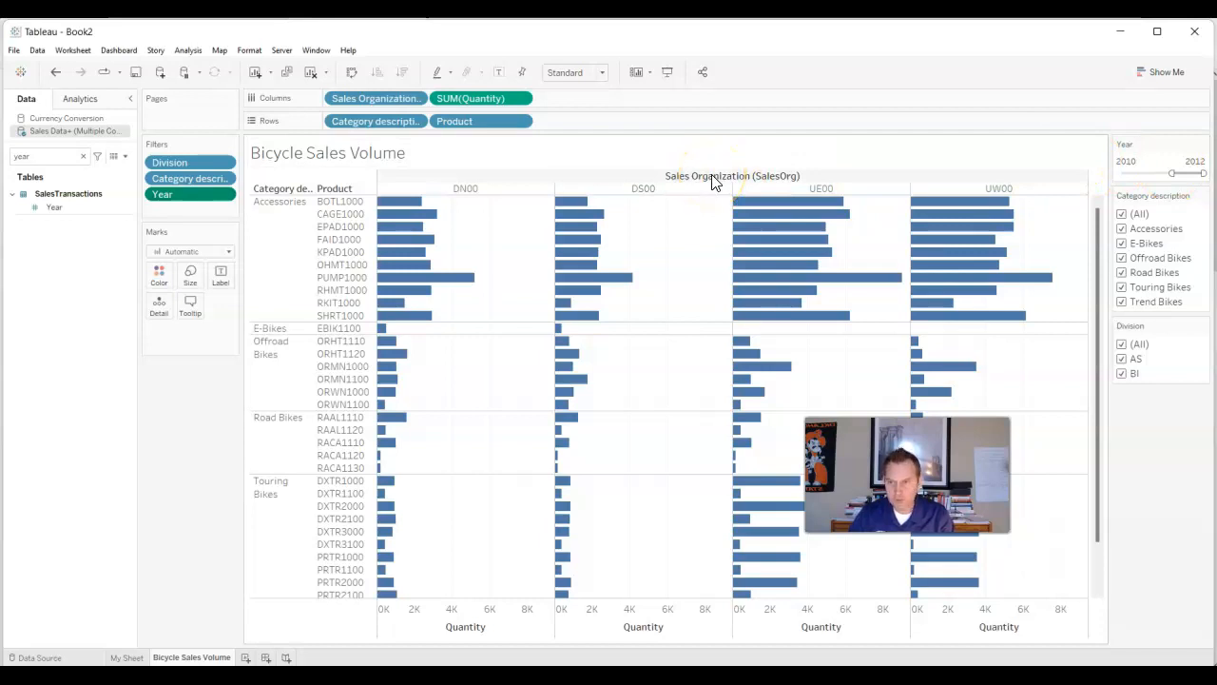
Change the data type of the SalesTransactions Year field to String and dismiss the error message.
click(35, 208)
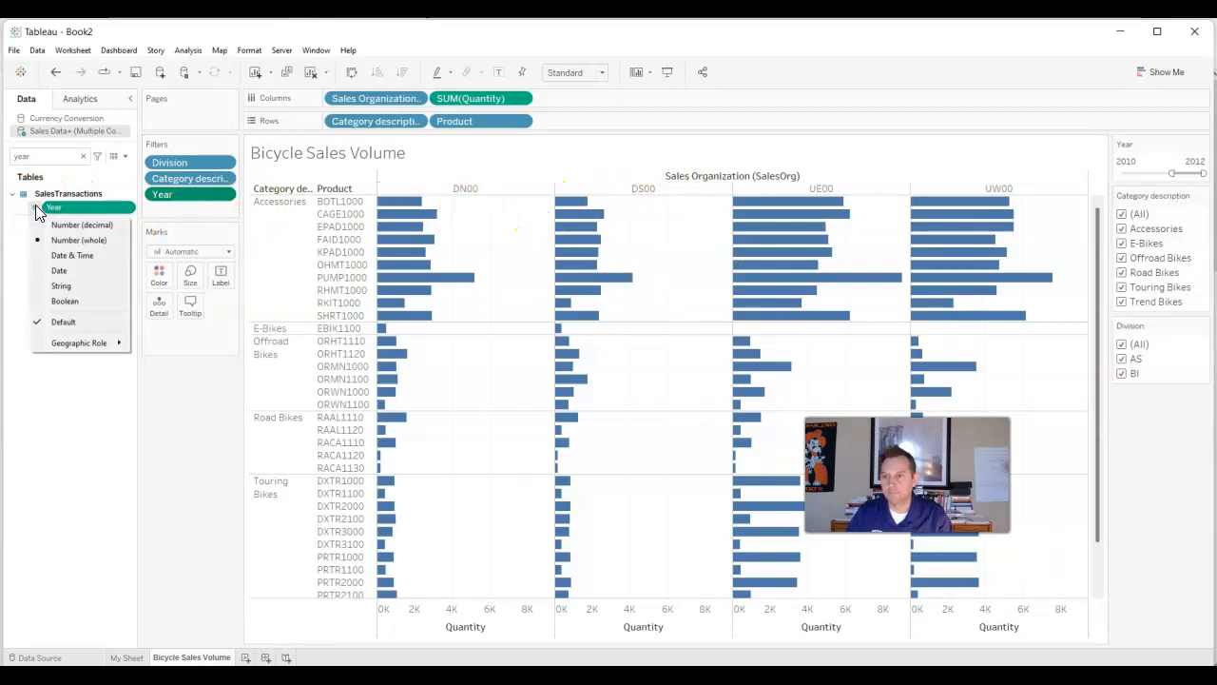
click(78, 286)
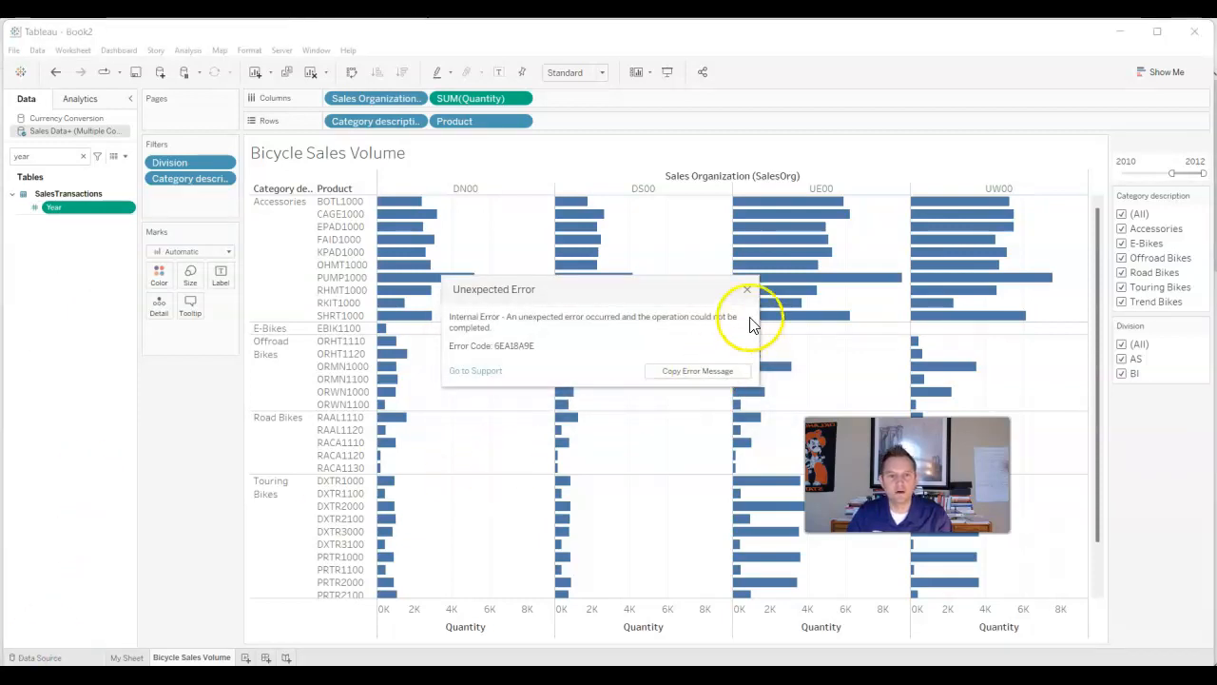
click(747, 289)
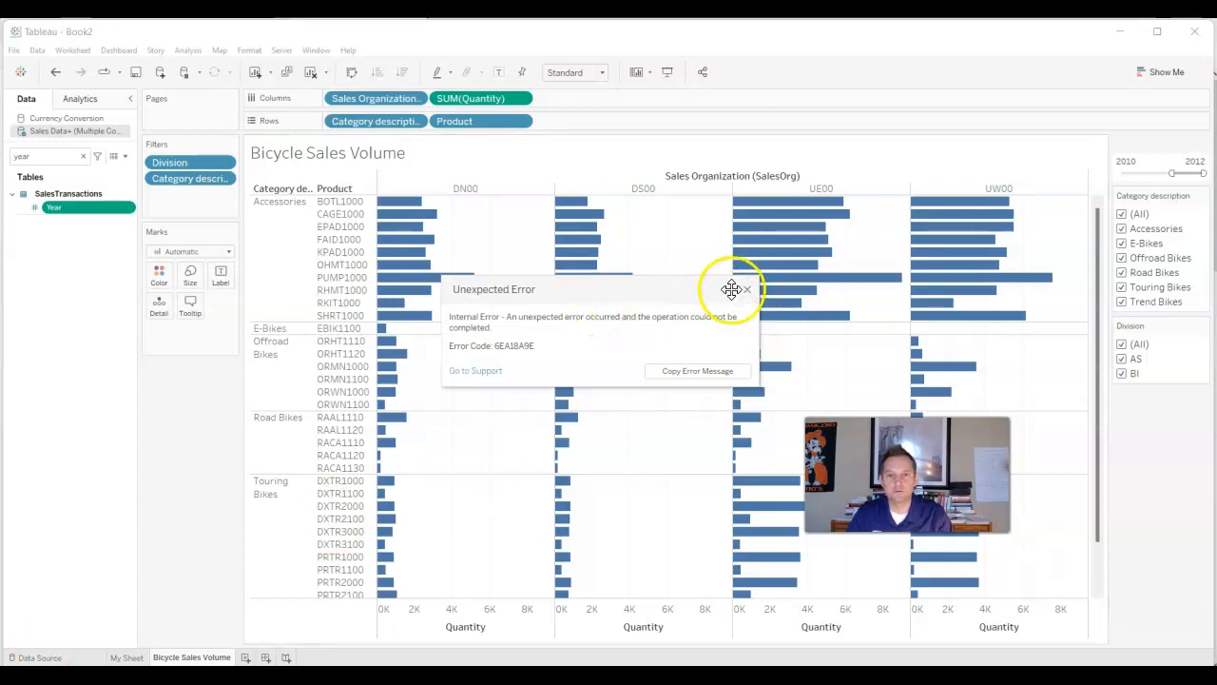
click(748, 290)
click(748, 290)
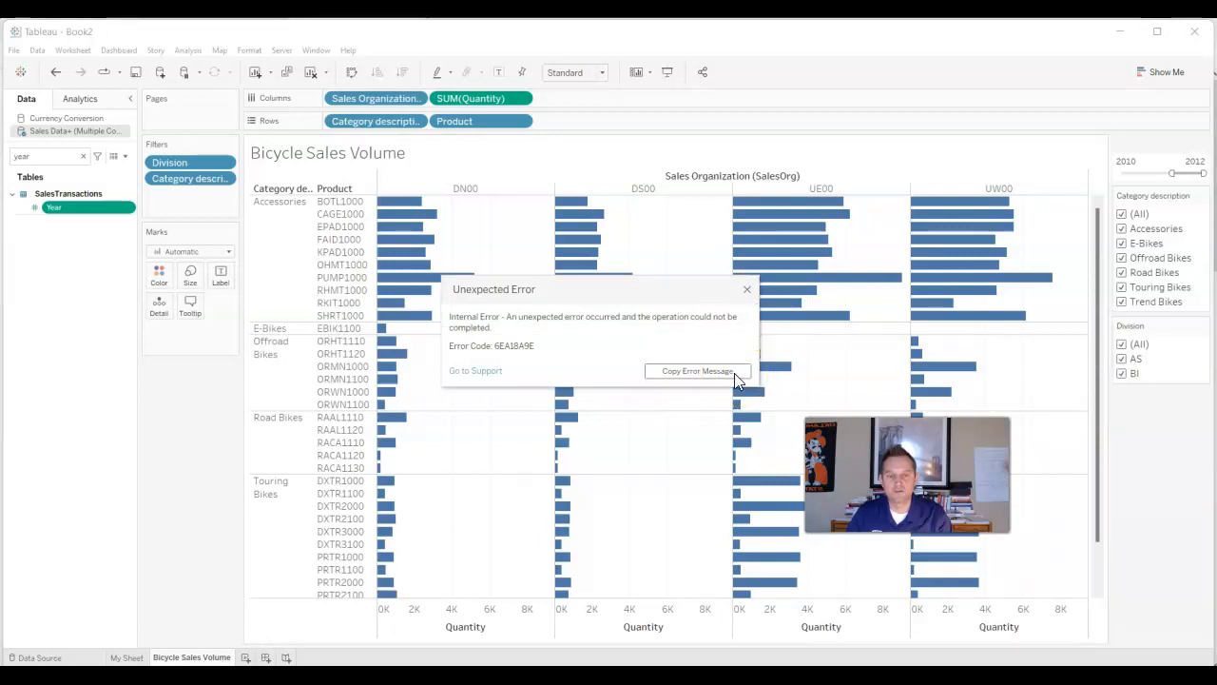
click(747, 290)
click(438, 500)
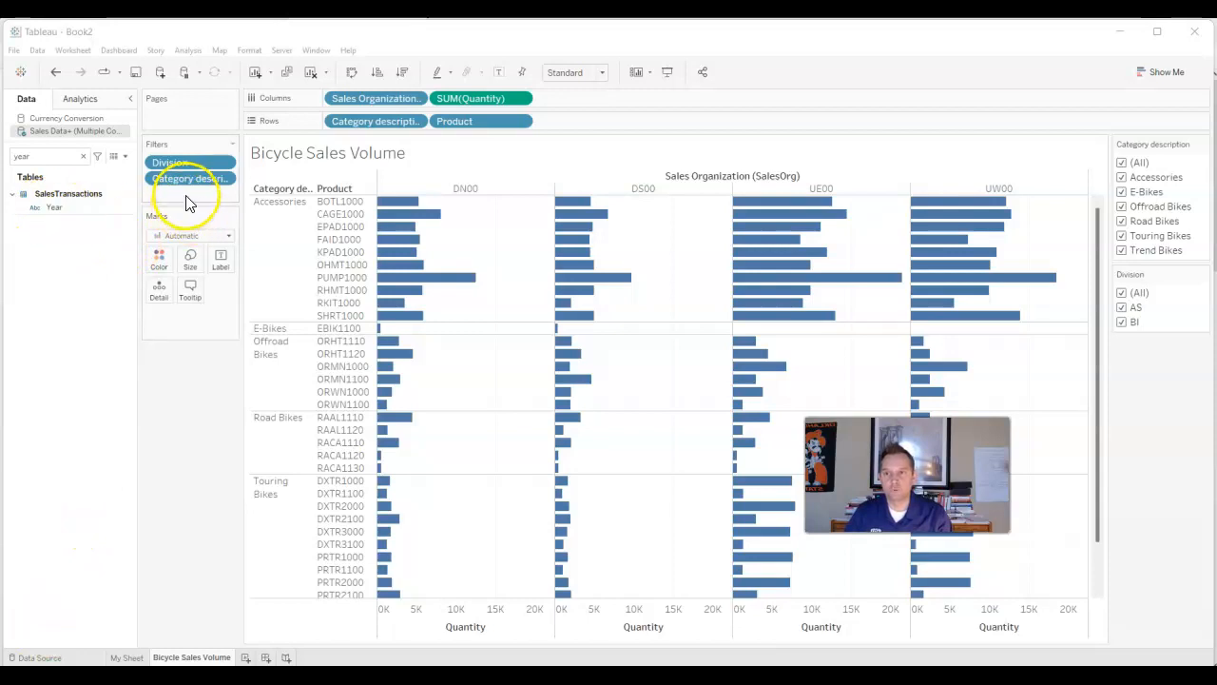
Add the Year field as a filter with all years from 2006 to 2012 selected.
drag(54, 218, 195, 206)
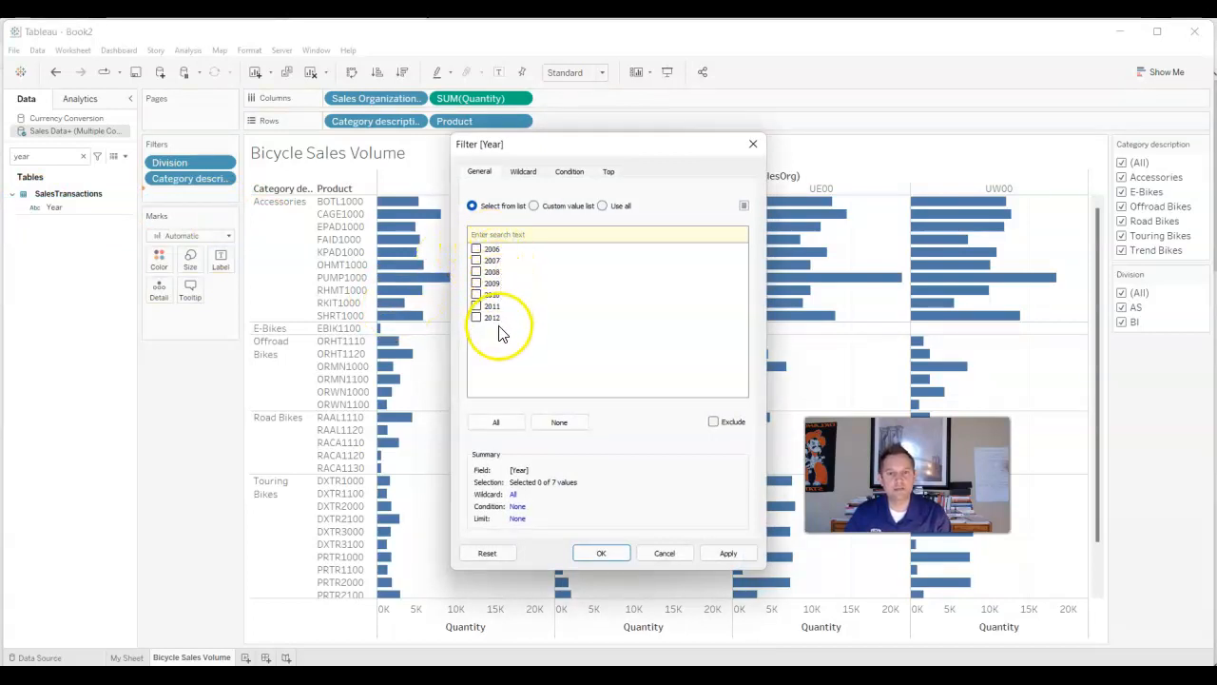
click(496, 423)
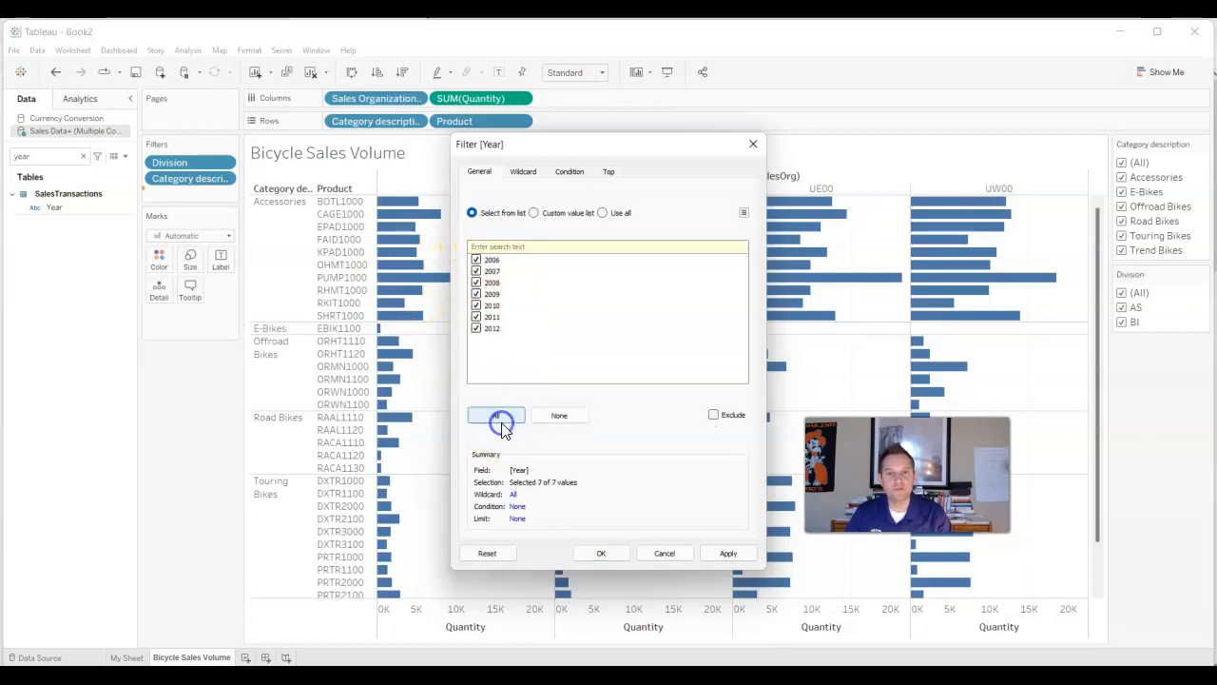
click(728, 552)
click(601, 552)
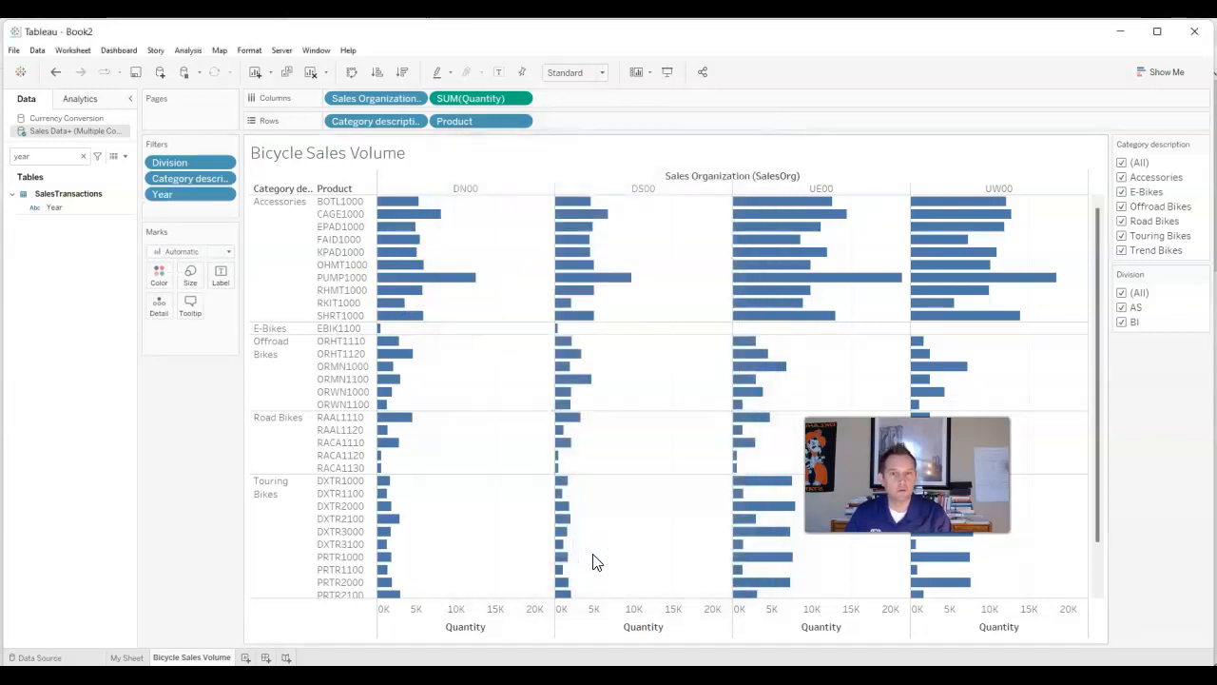
Show the Year filter beside the chart and exclude 2008.
click(227, 194)
click(217, 233)
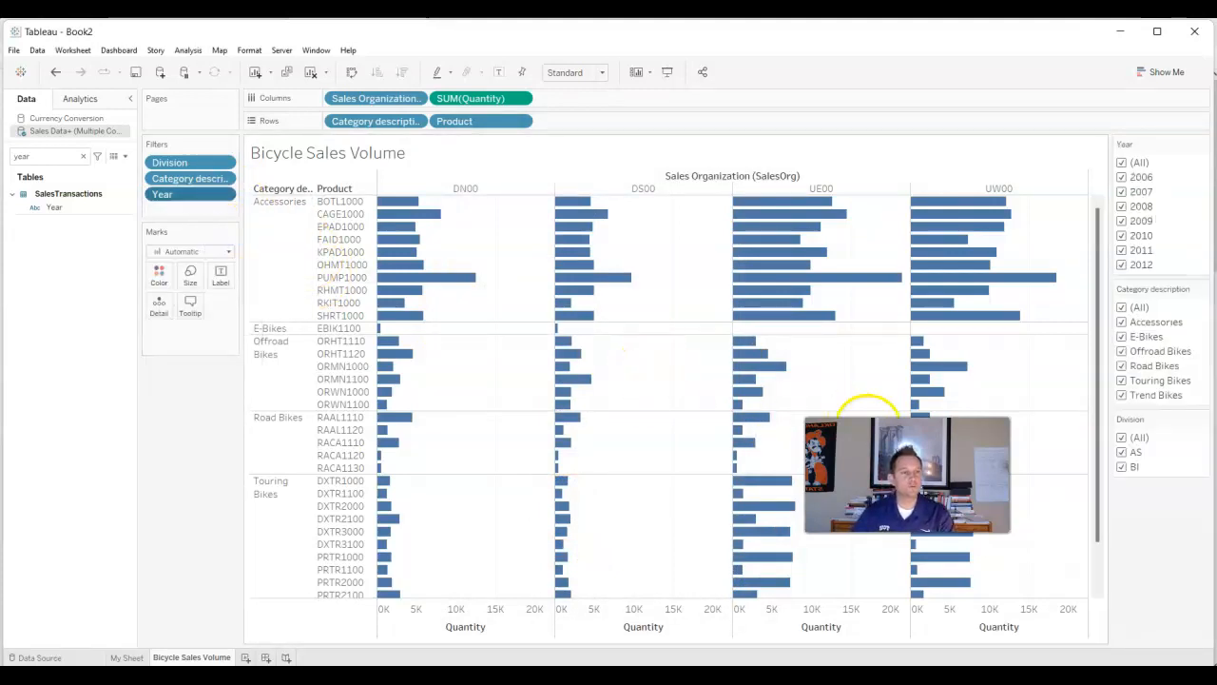
click(1124, 205)
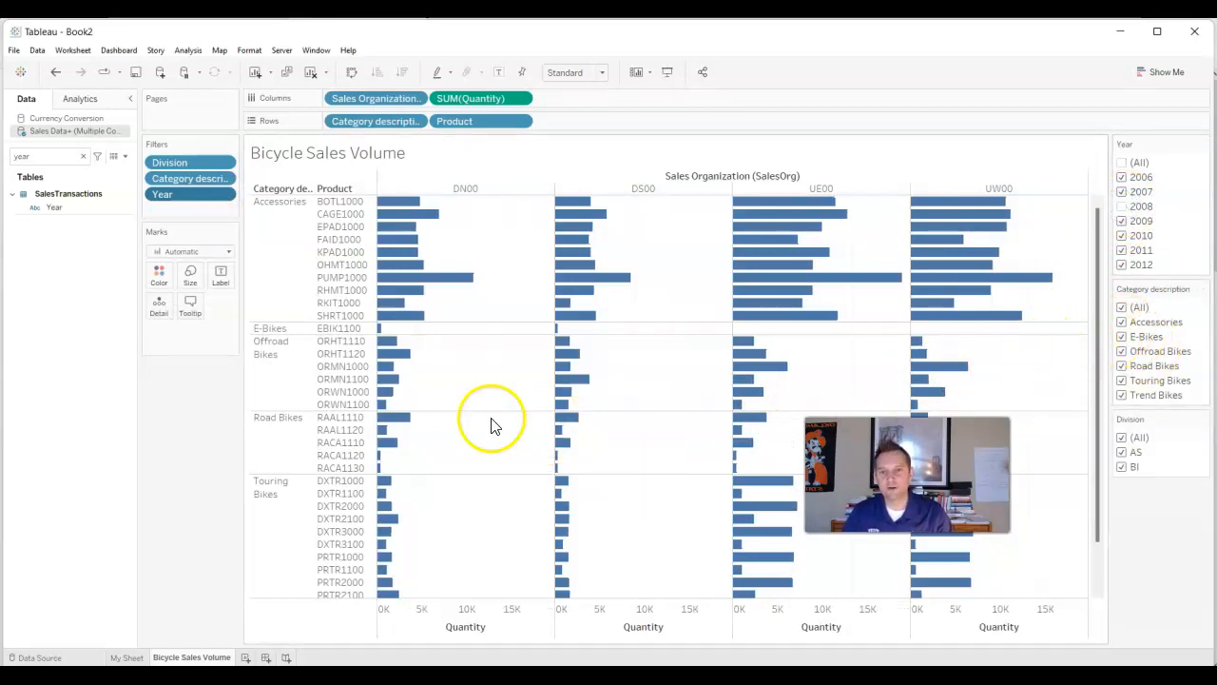
Check the My Sheet worksheet and return to the Bicycle Sales Volume worksheet.
click(127, 657)
mouse_move(388, 98)
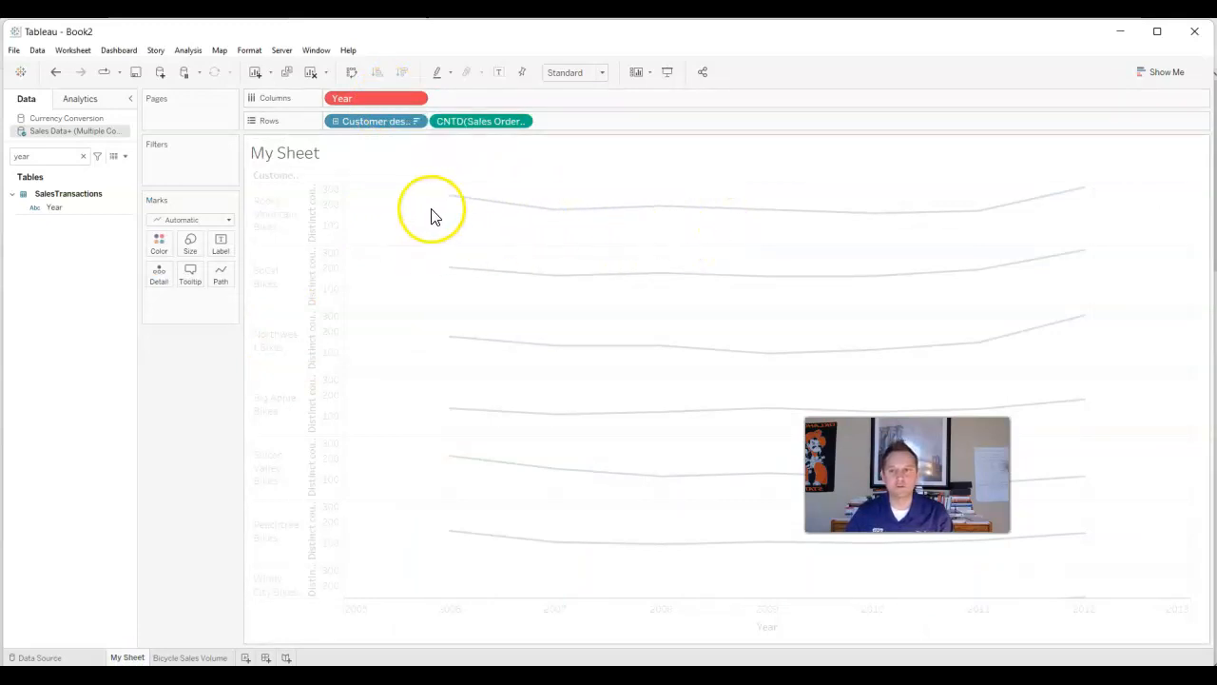
click(185, 657)
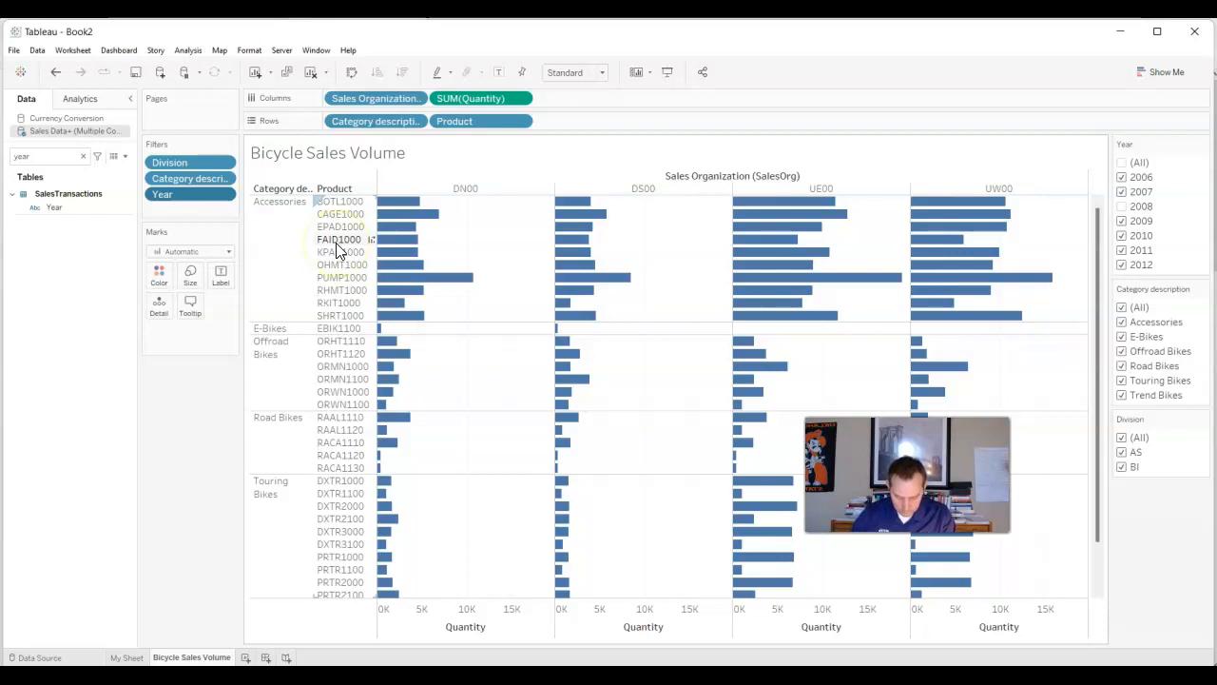
click(290, 198)
click(226, 195)
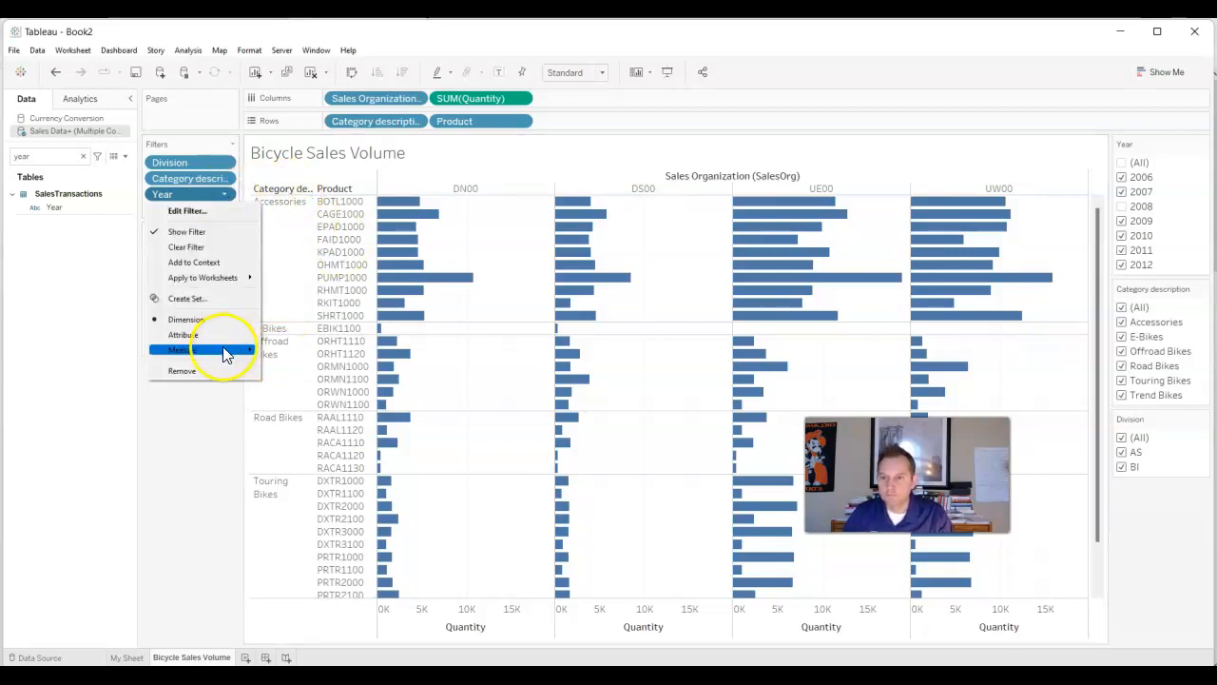
mouse_move(226, 354)
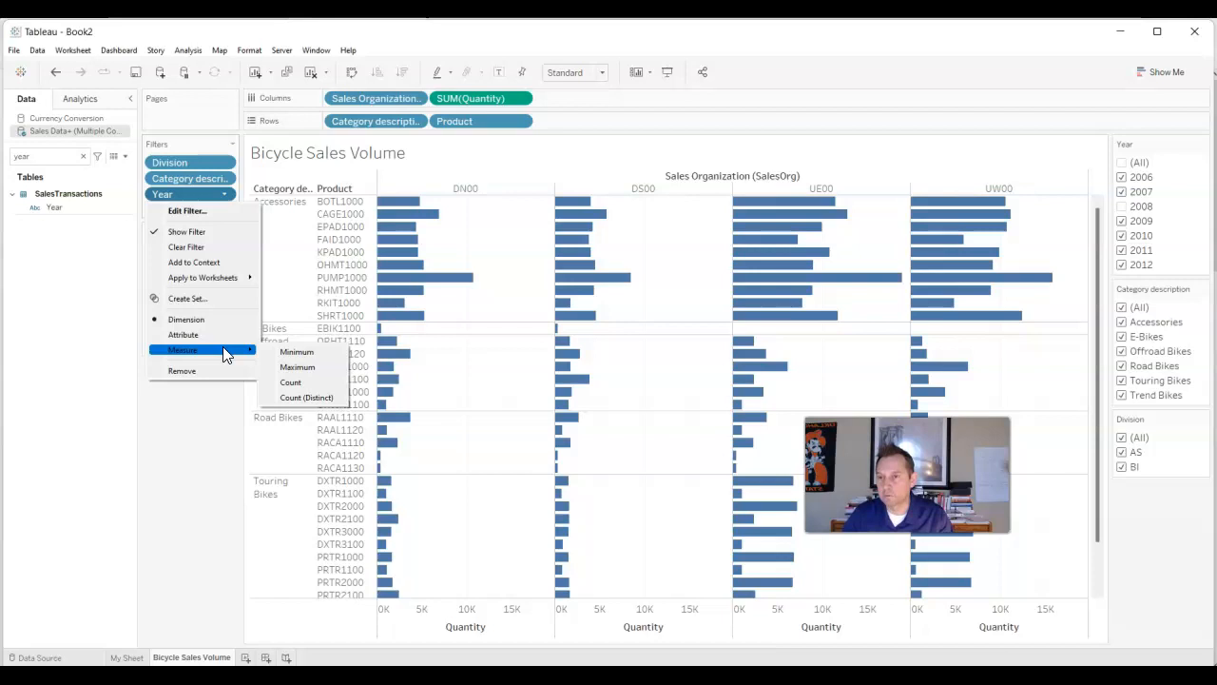
click(138, 435)
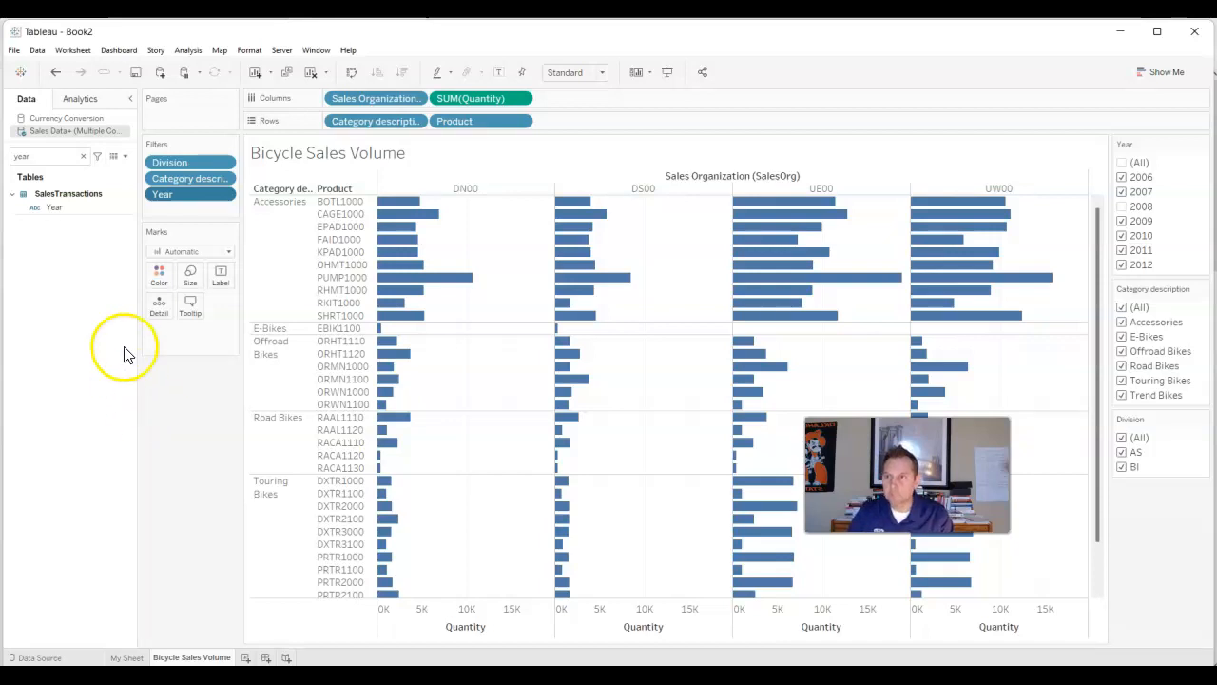
Search the data fields for "year" and look at the data type option of the Year field.
click(83, 157)
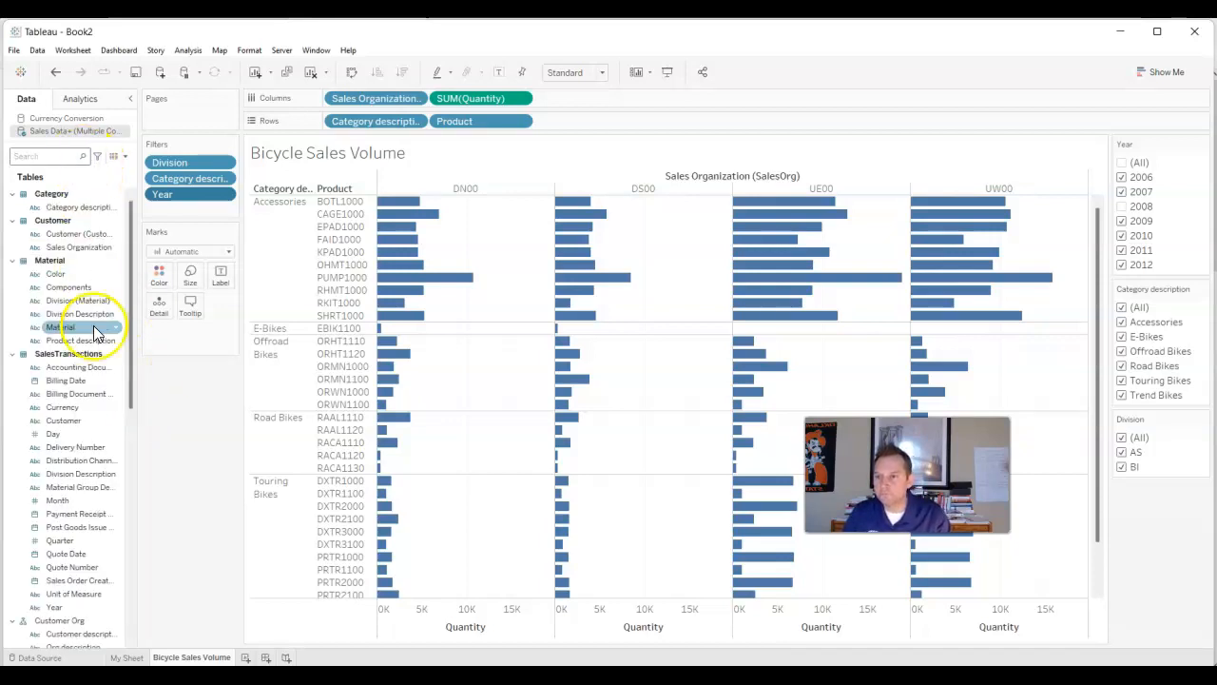
scroll(103, 352, down, 1)
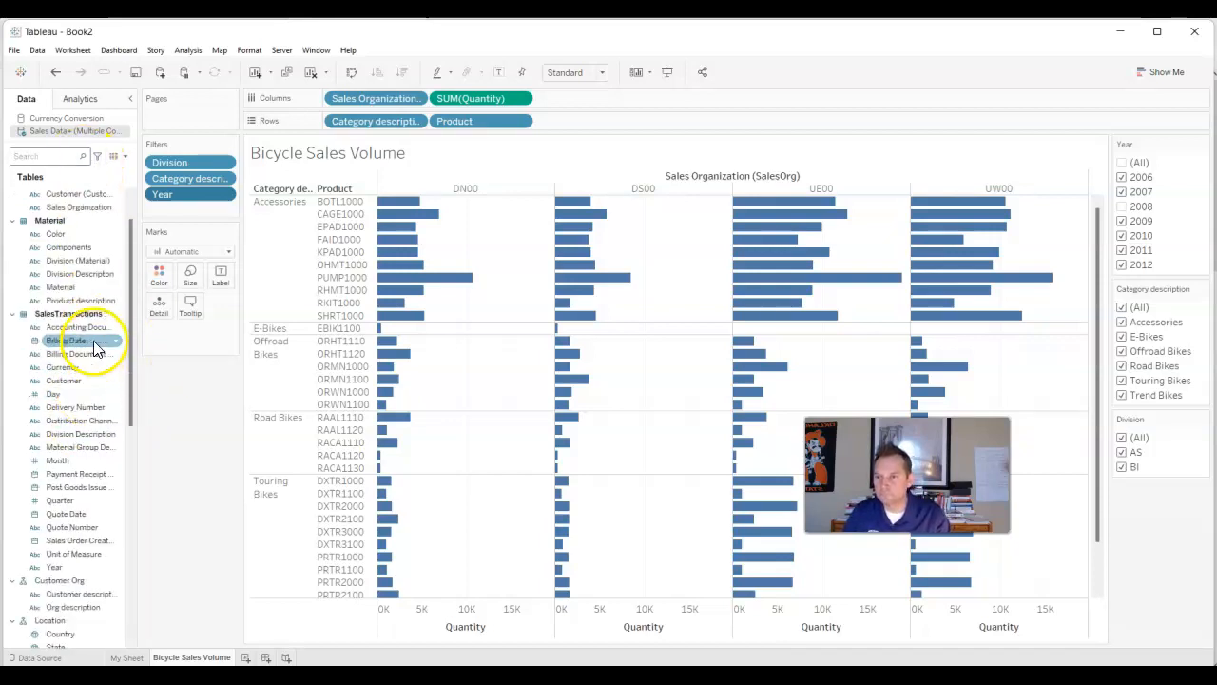
scroll(112, 237, up, 1)
click(61, 327)
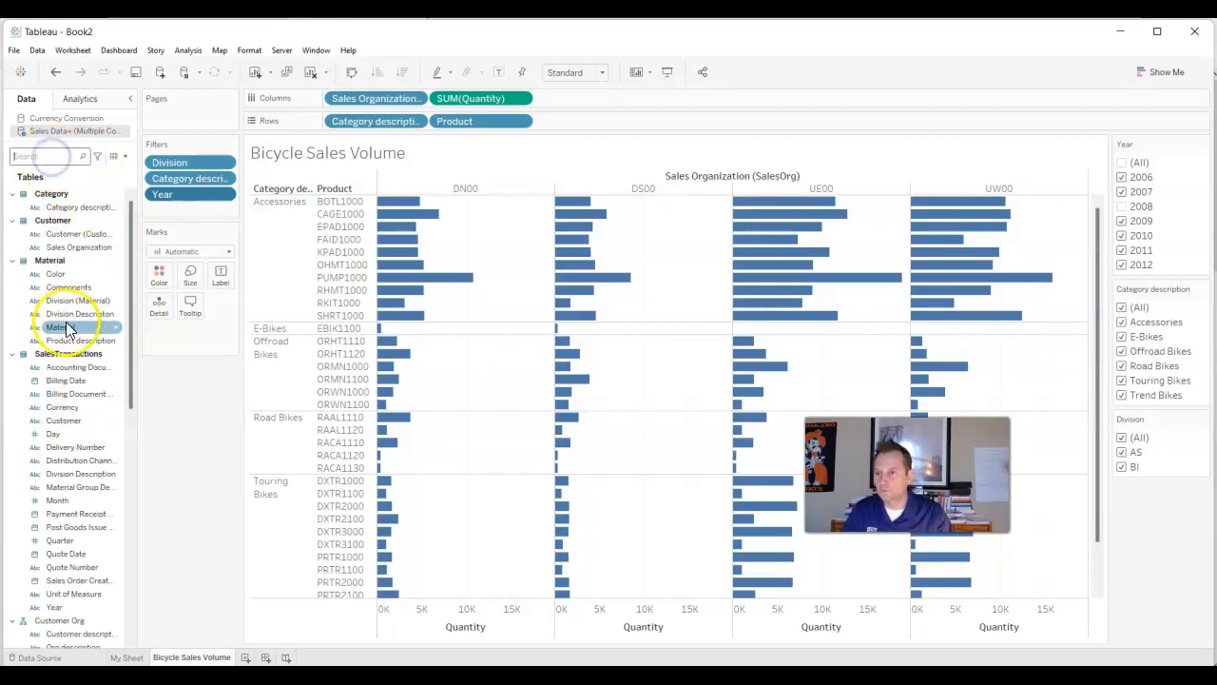
text(year)
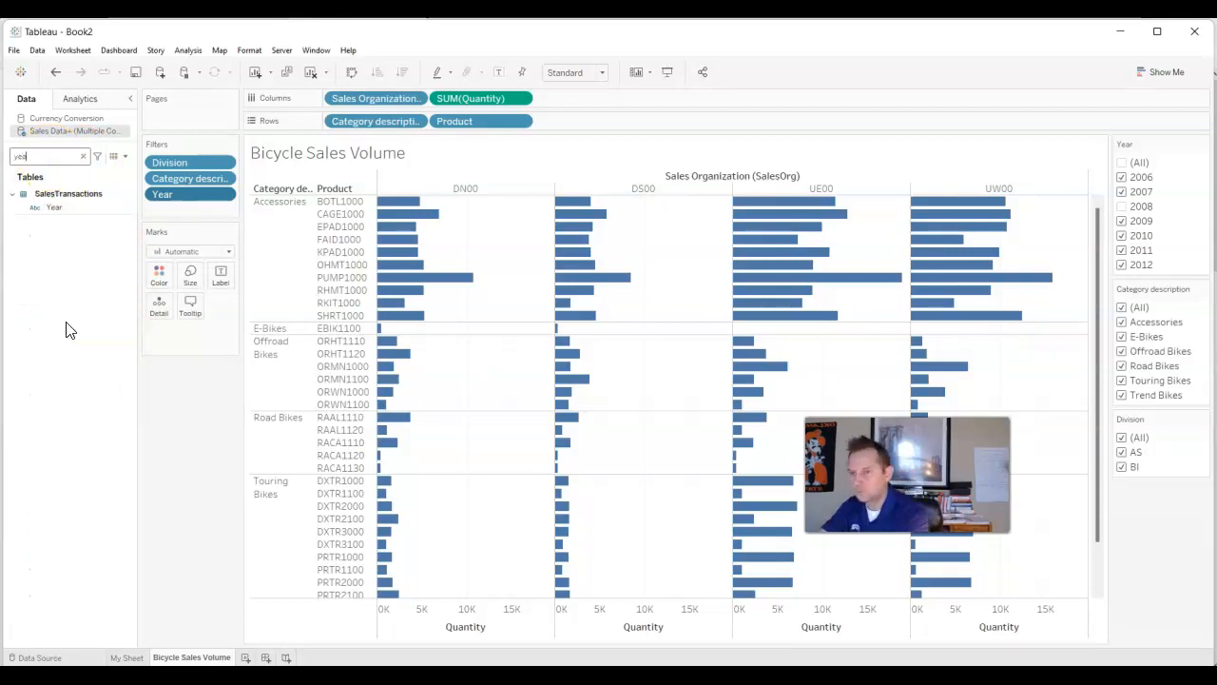
click(121, 211)
click(131, 207)
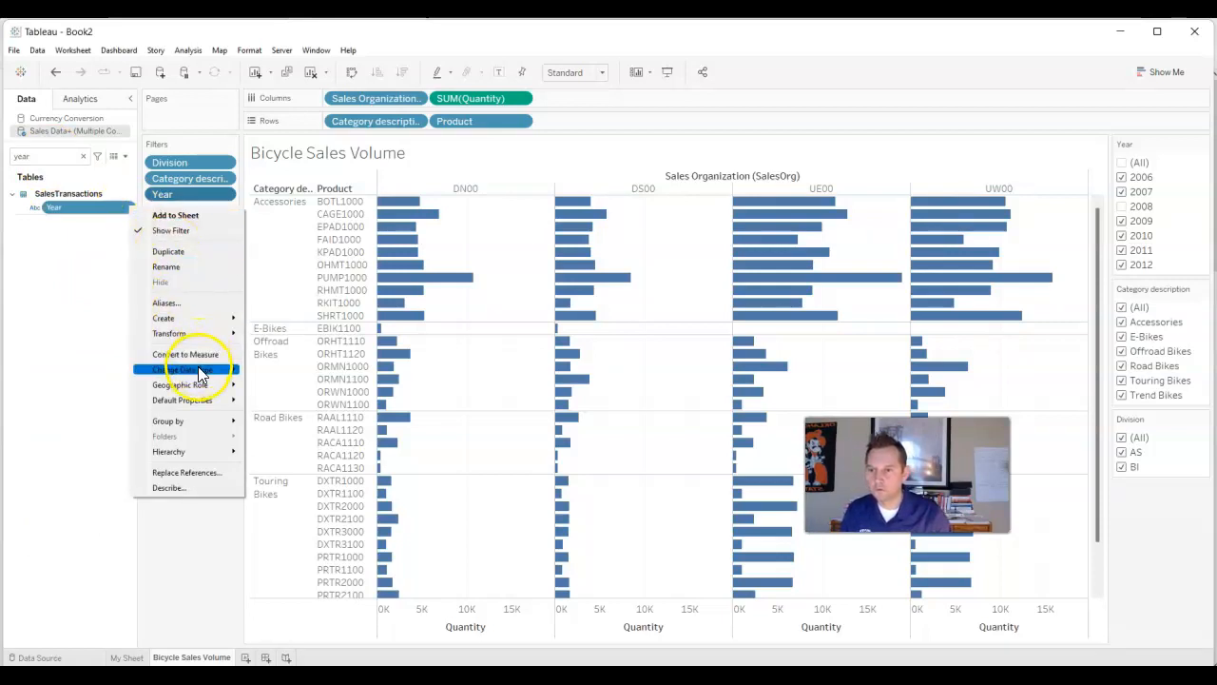
mouse_move(199, 369)
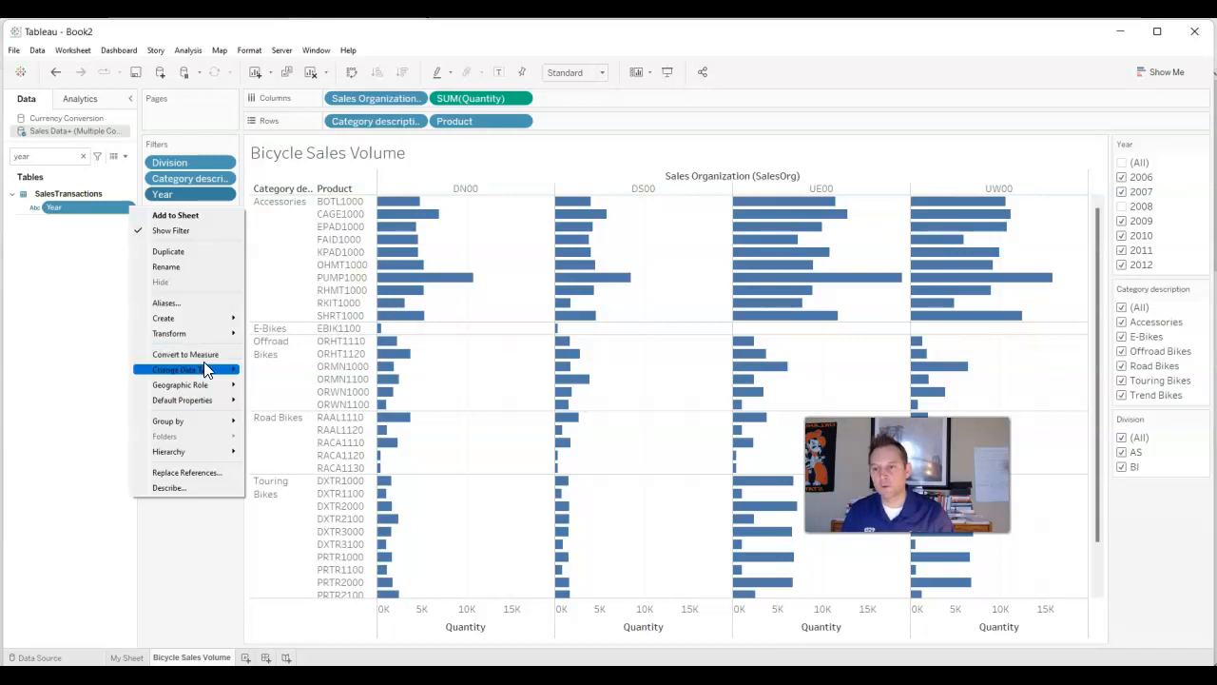
click(188, 530)
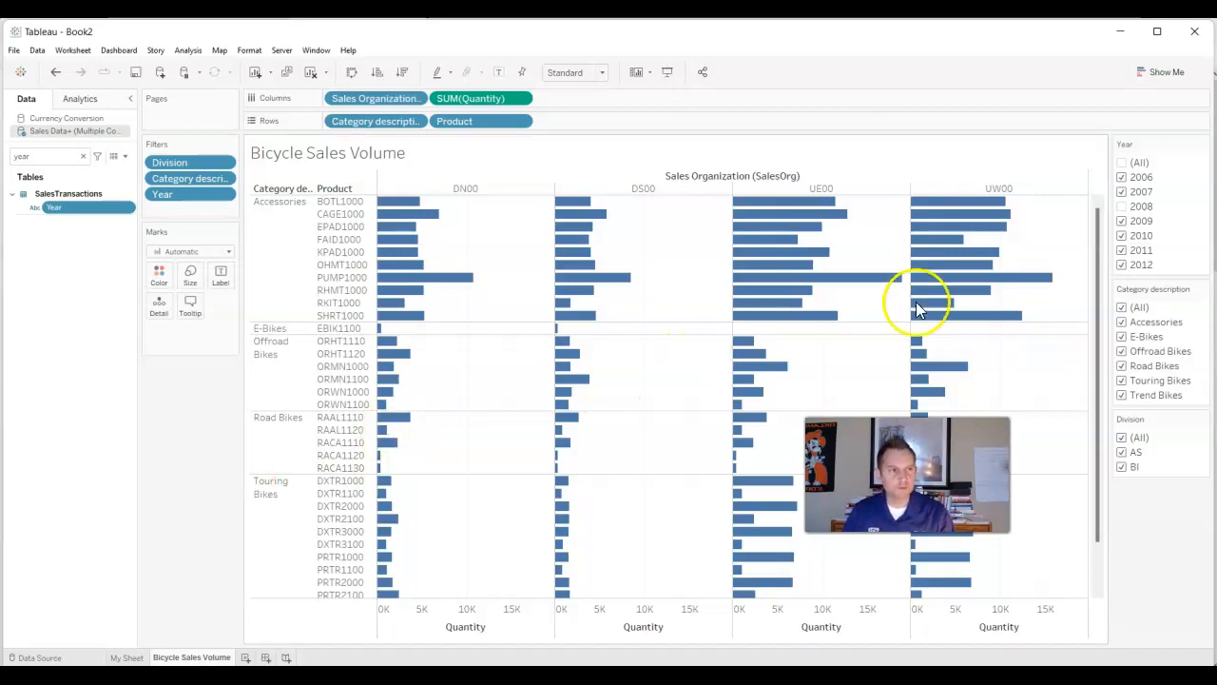
Limit the Year filter to 2009 only and review the filter's display options.
click(1121, 206)
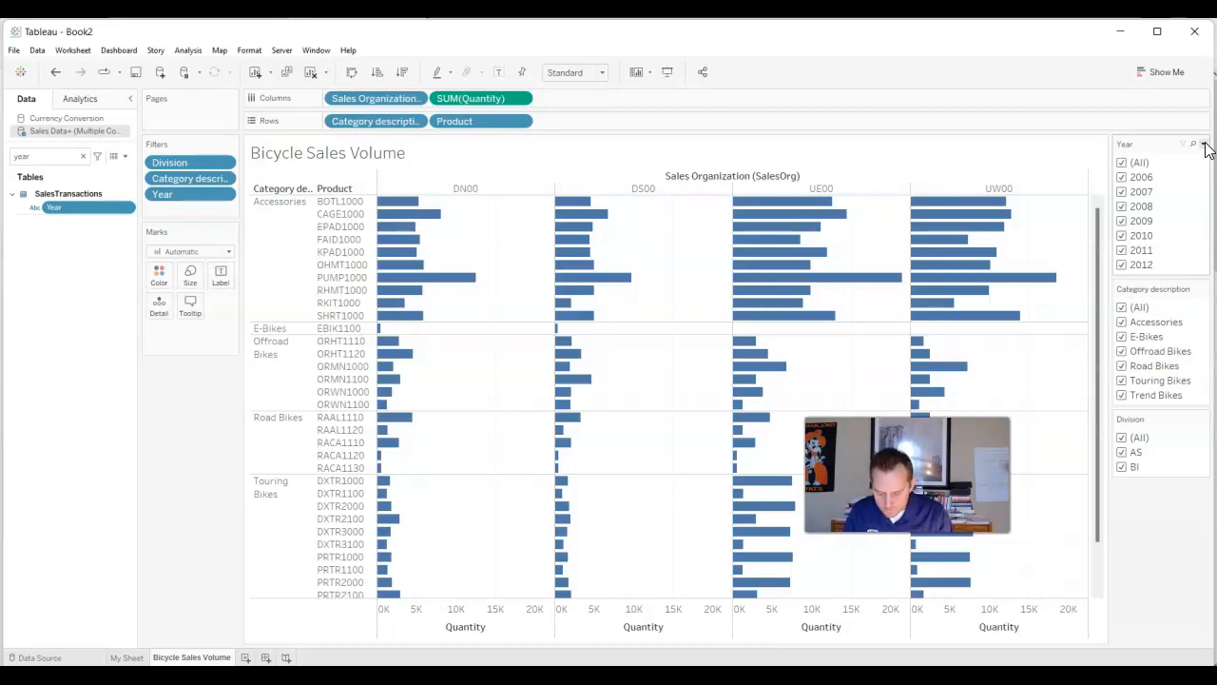
click(1204, 144)
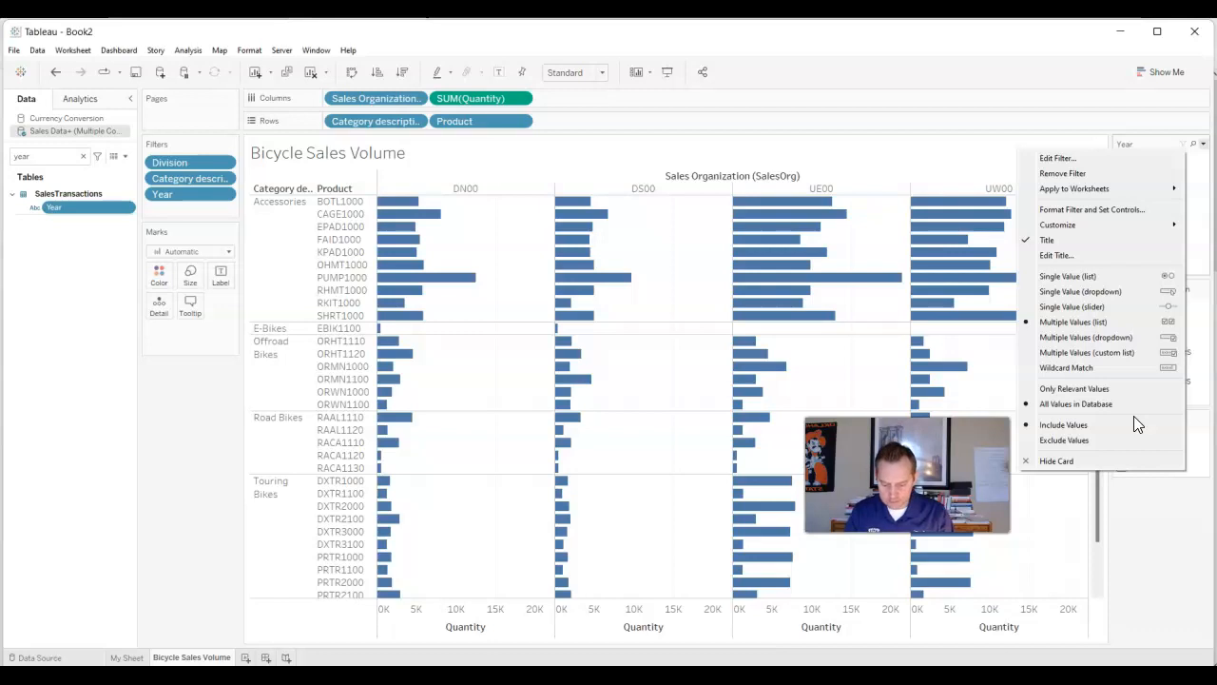
click(1053, 122)
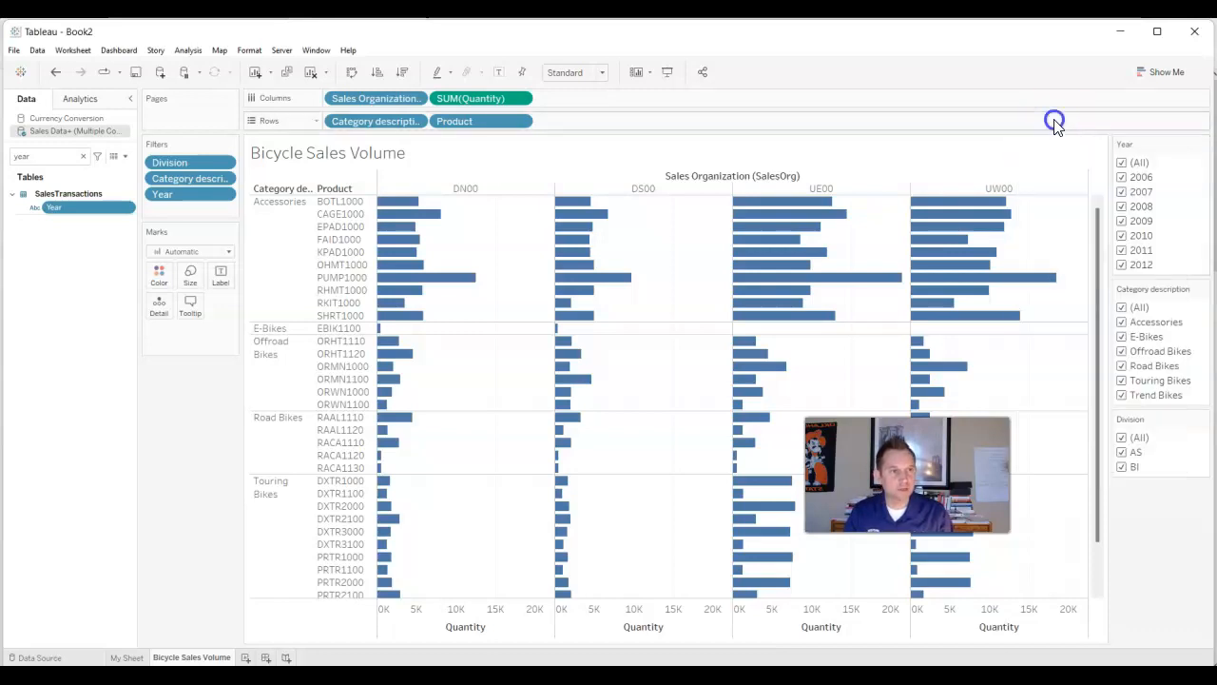
click(1121, 162)
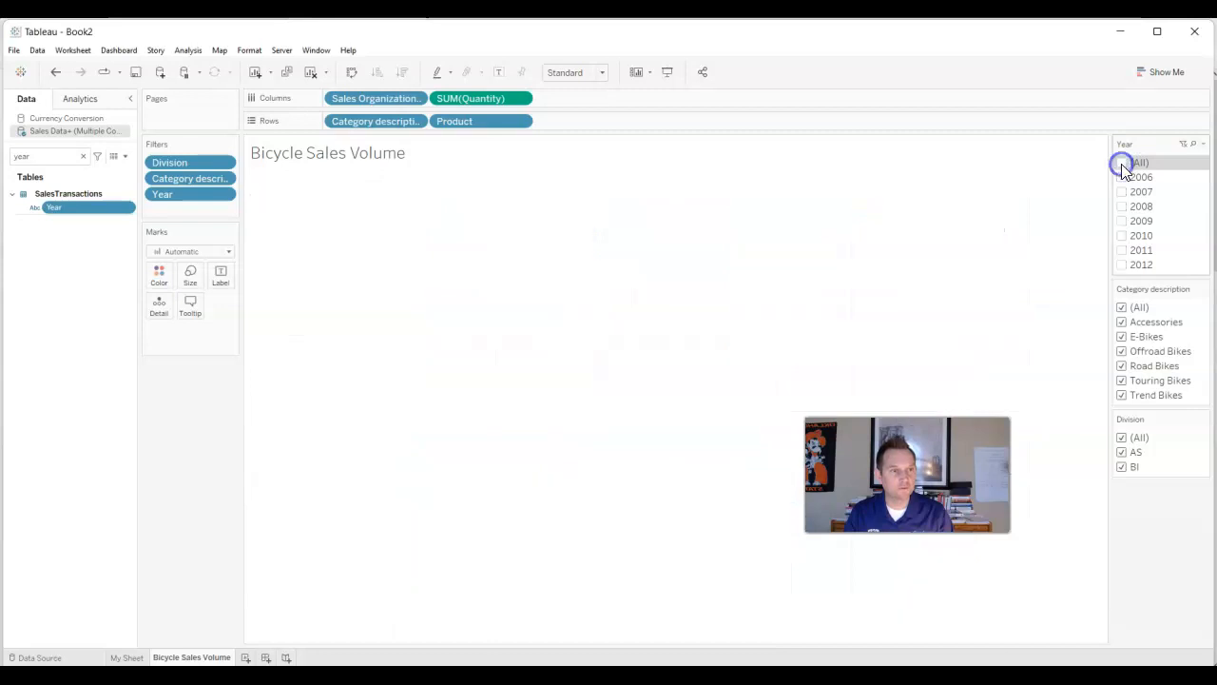
click(1122, 221)
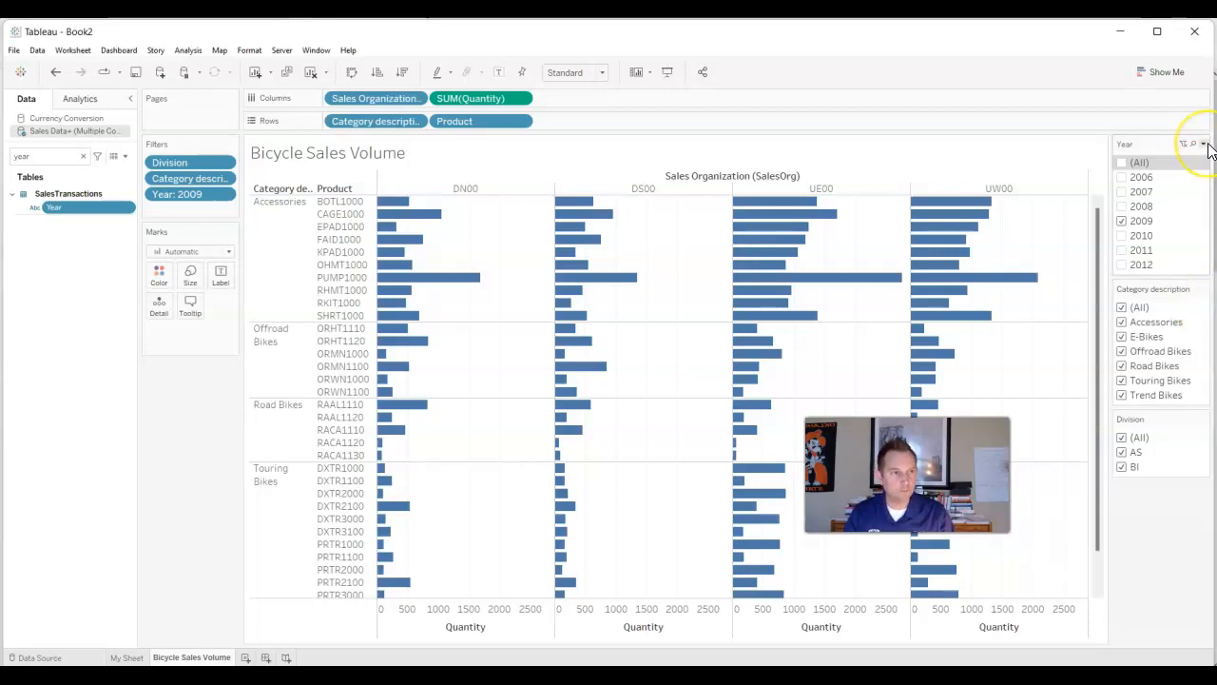
click(1203, 145)
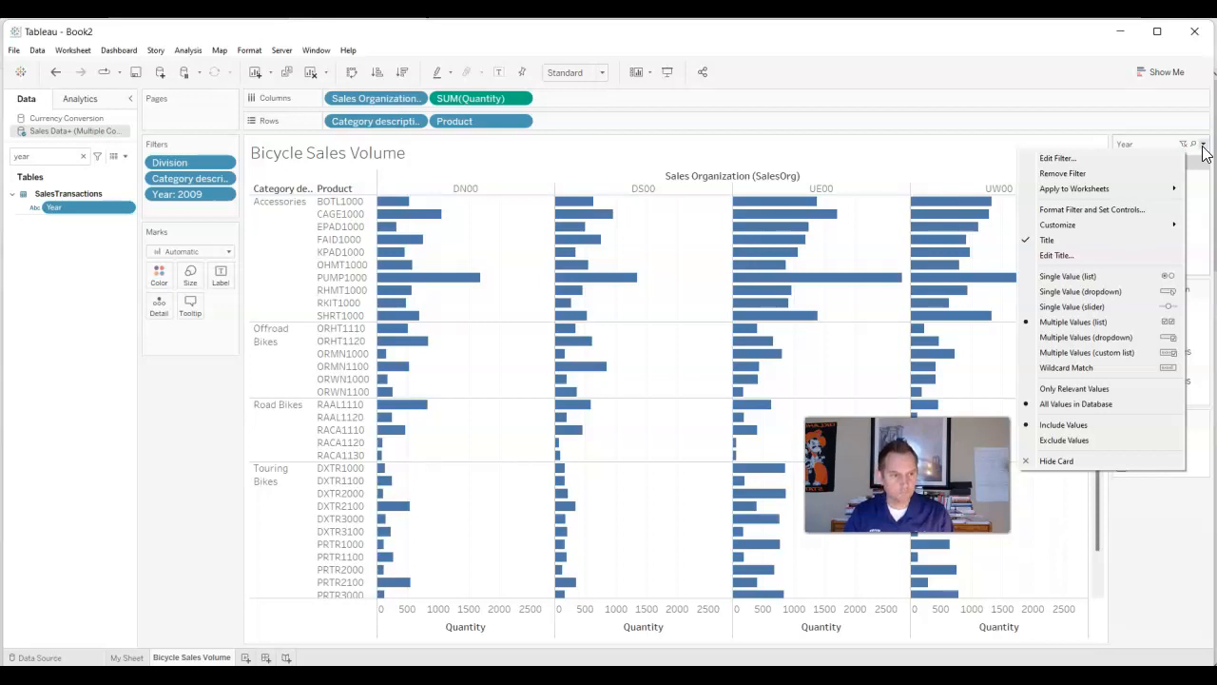
click(1053, 122)
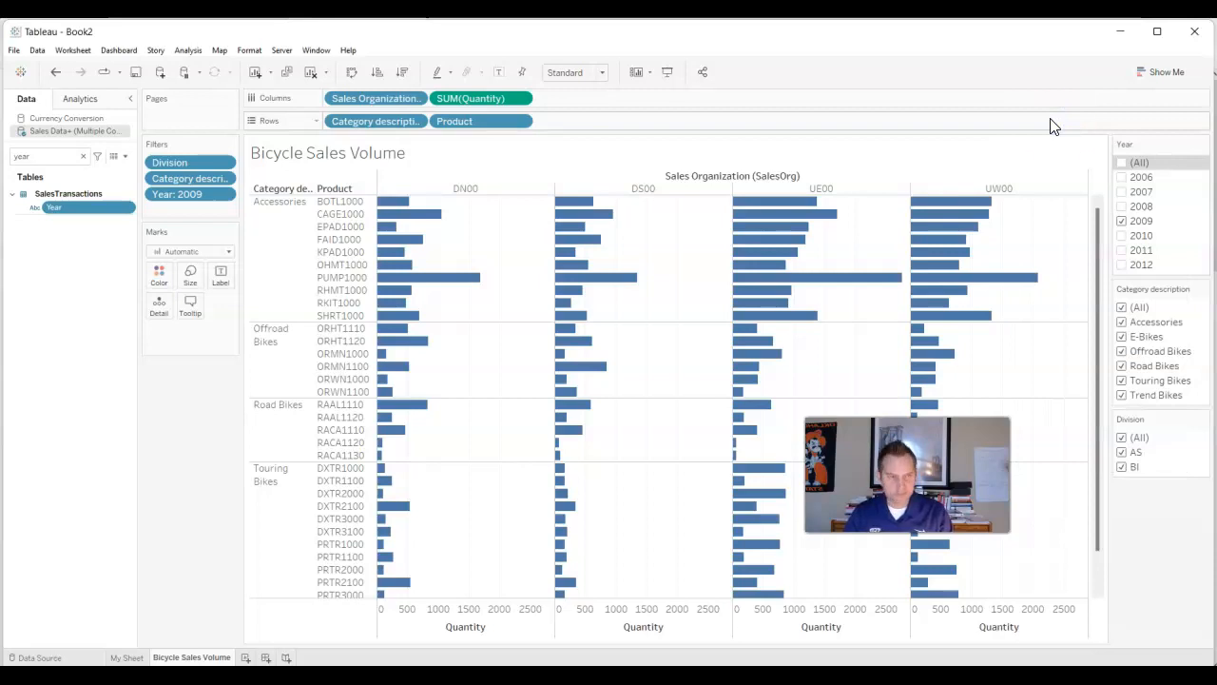
Switch the Category description filter to Wildcard Match and filter it by "bike".
click(1203, 289)
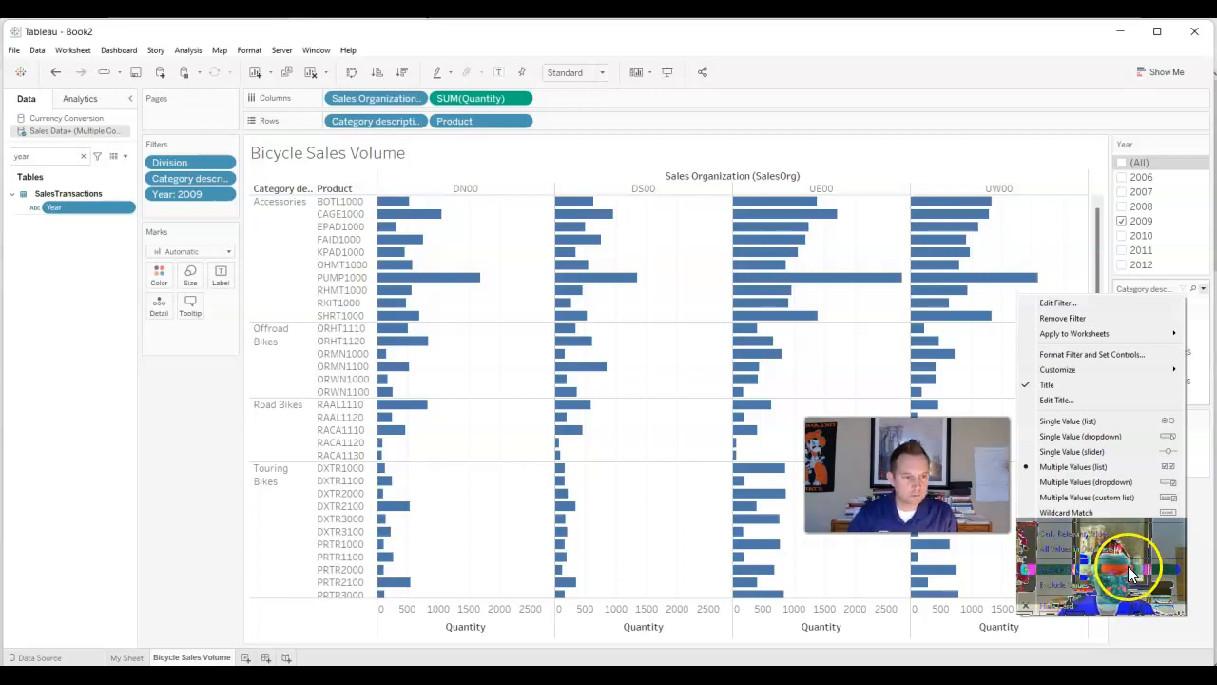
click(1110, 512)
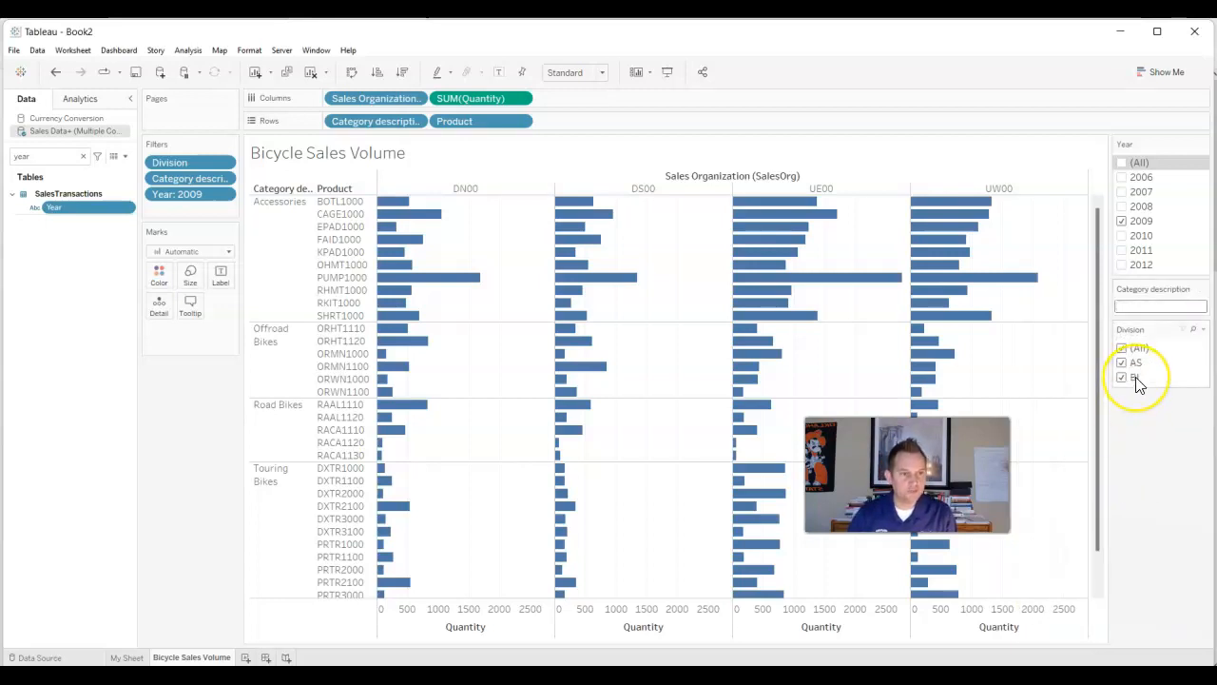
text(bike)
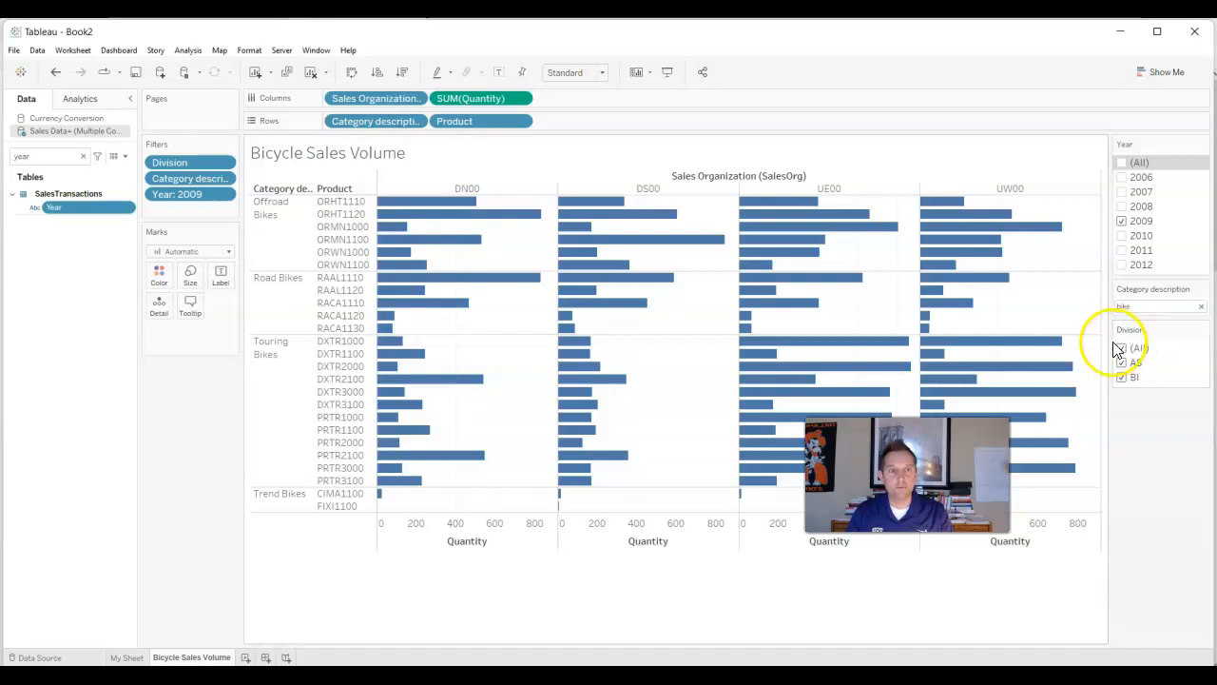
mouse_move(823, 213)
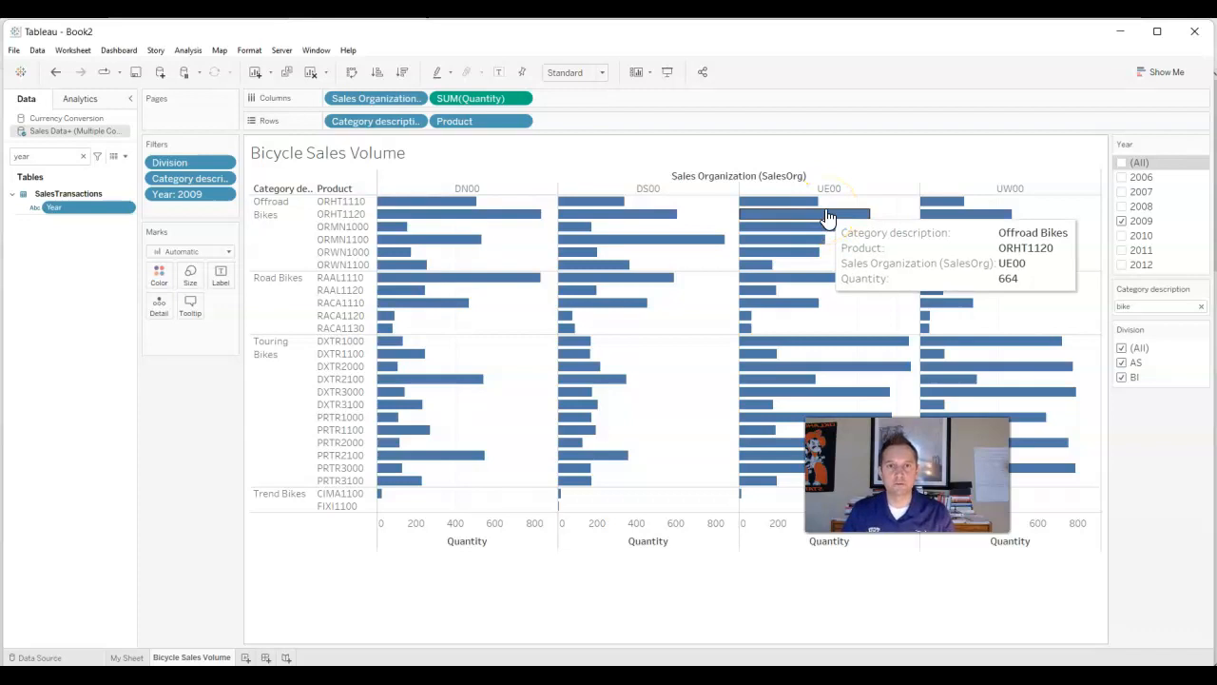
mouse_move(645, 239)
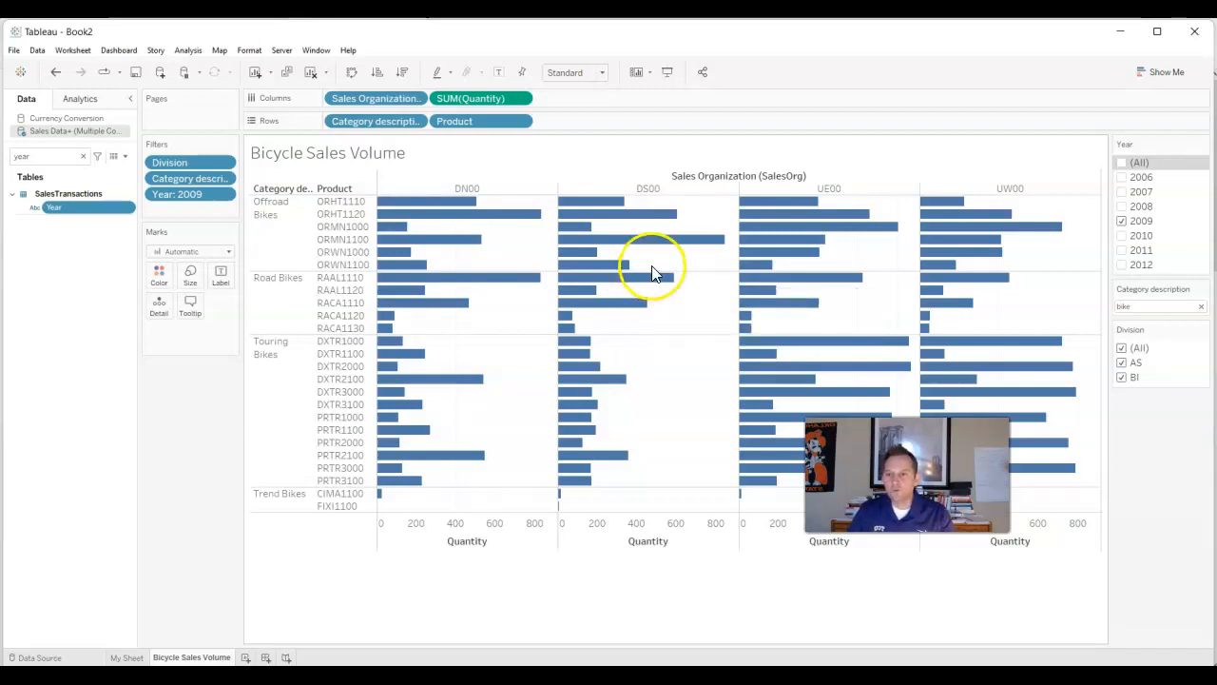
Search the fields for "sal" and colour the marks by the SalesArea Sales Organization field.
click(81, 157)
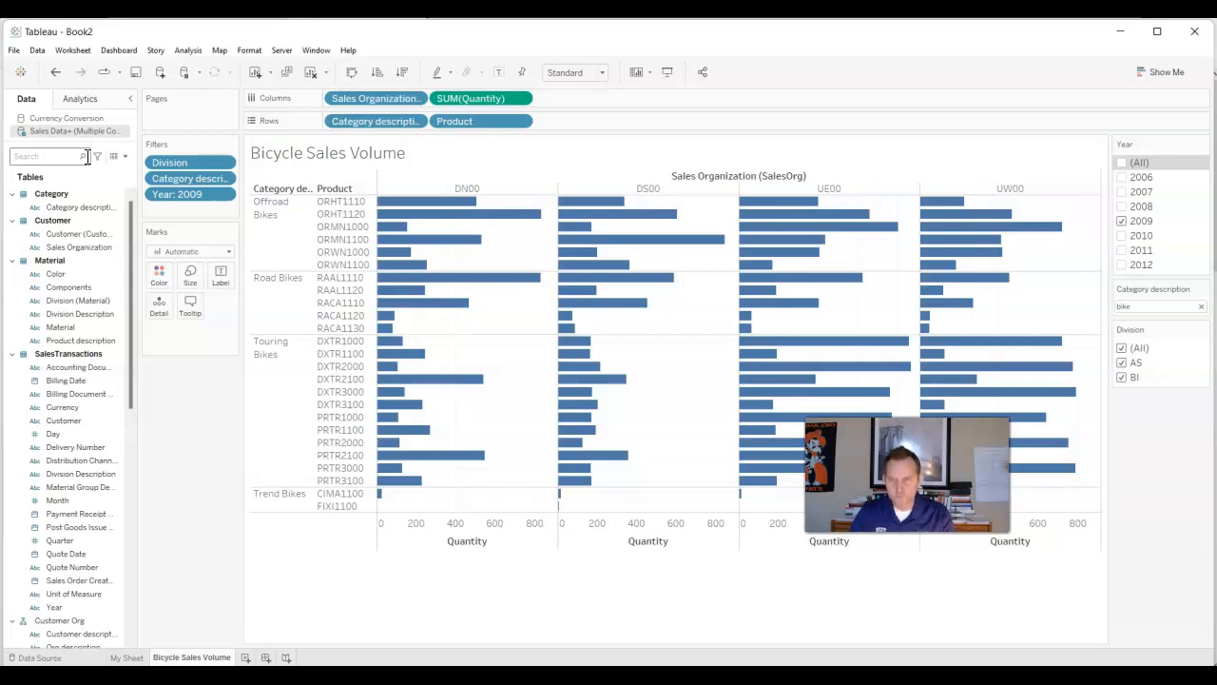
text(sal)
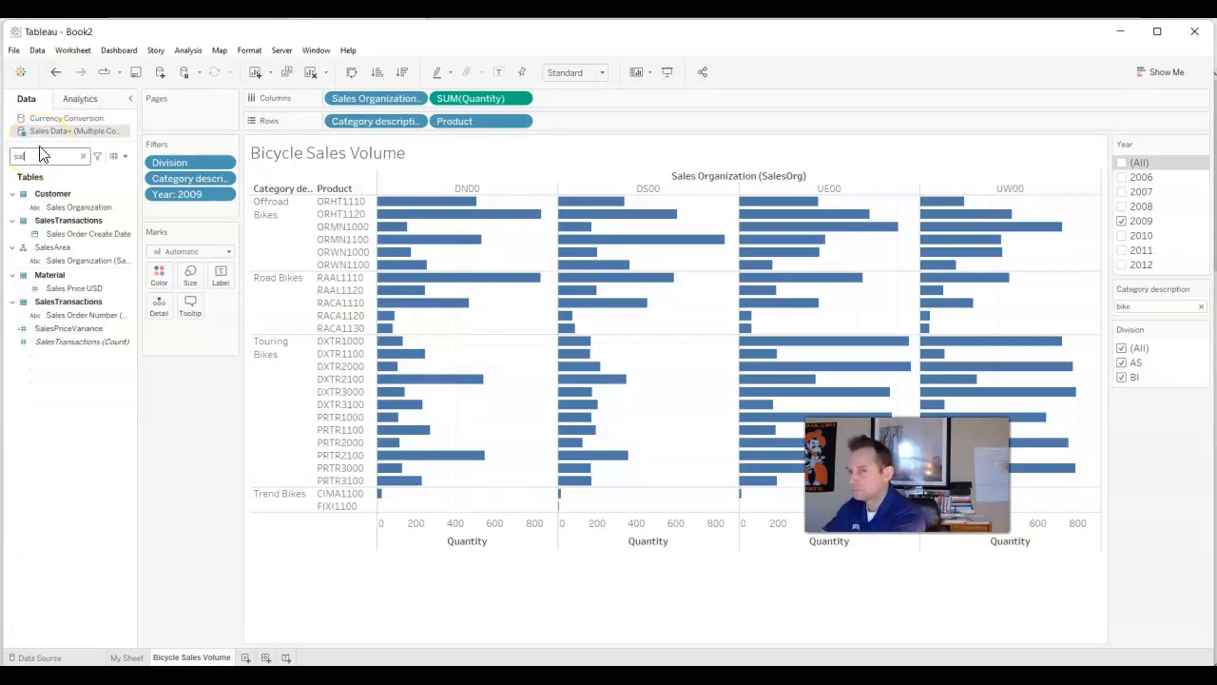
click(52, 259)
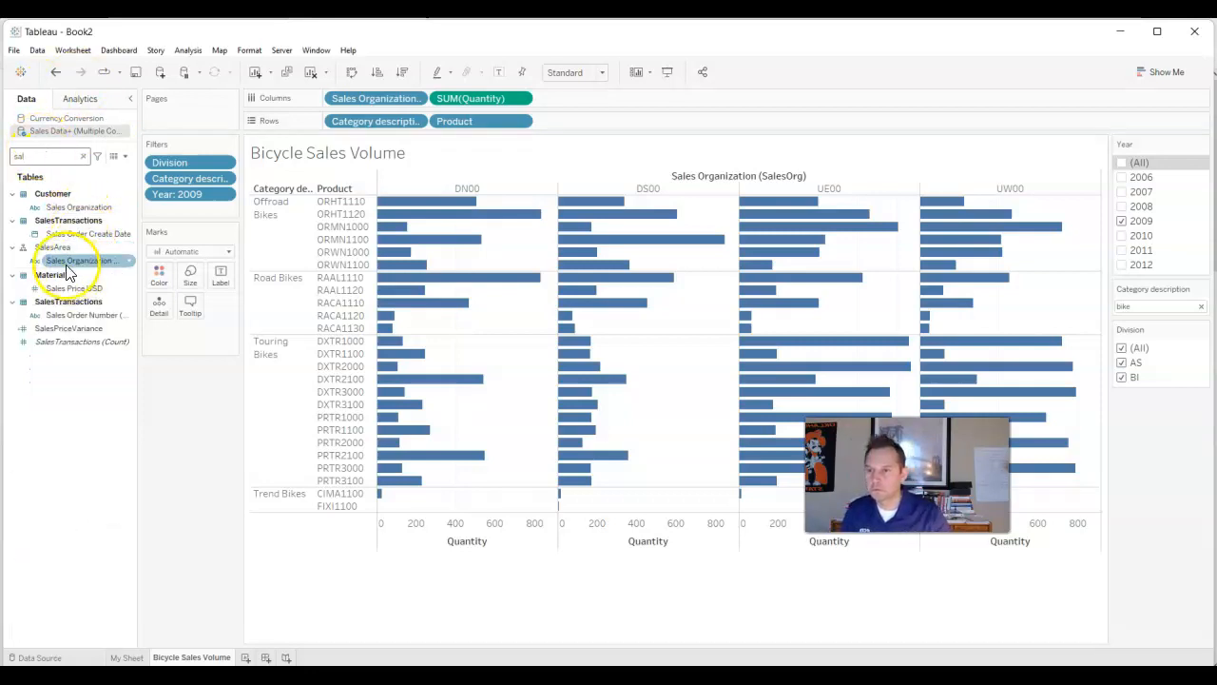
drag(33, 269, 159, 276)
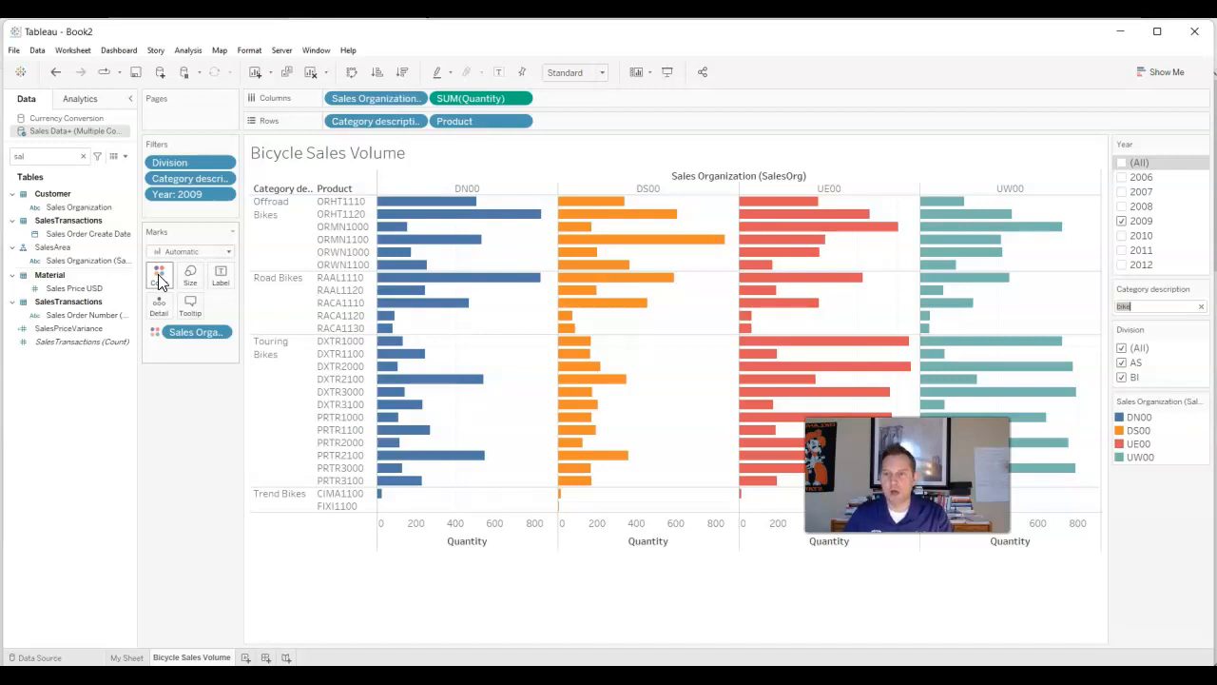
click(155, 332)
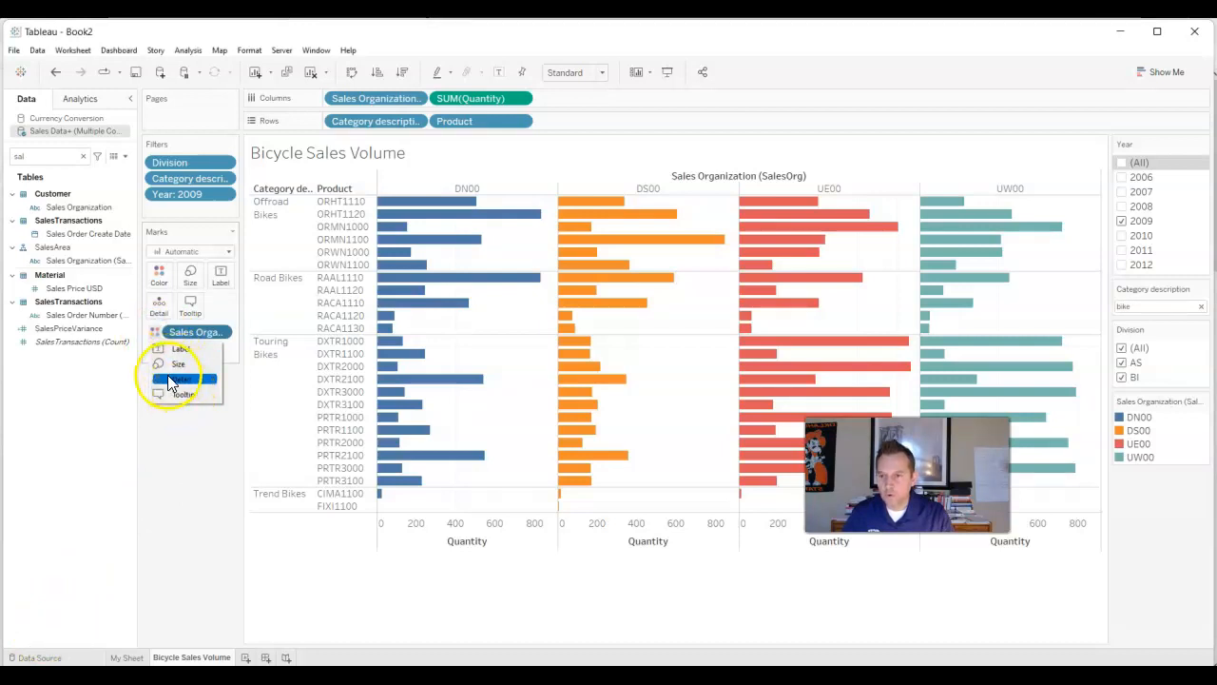
click(164, 437)
Try the Circle mark type on the chart and set the marks to Square.
click(227, 251)
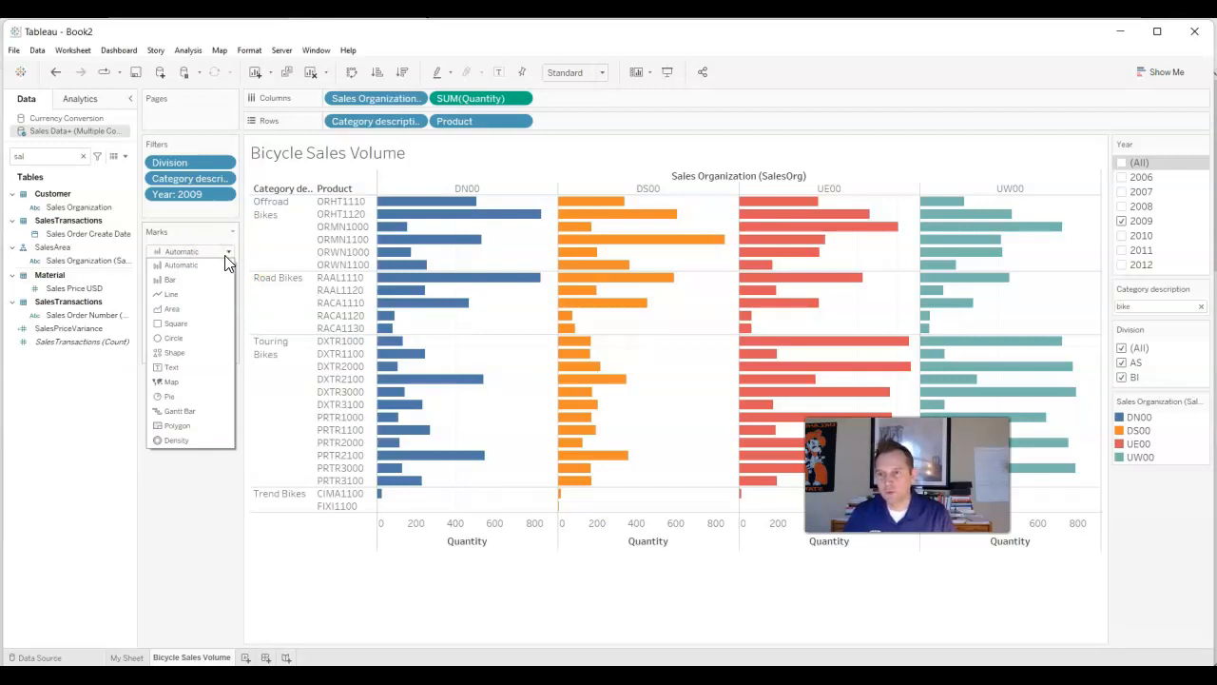
click(195, 339)
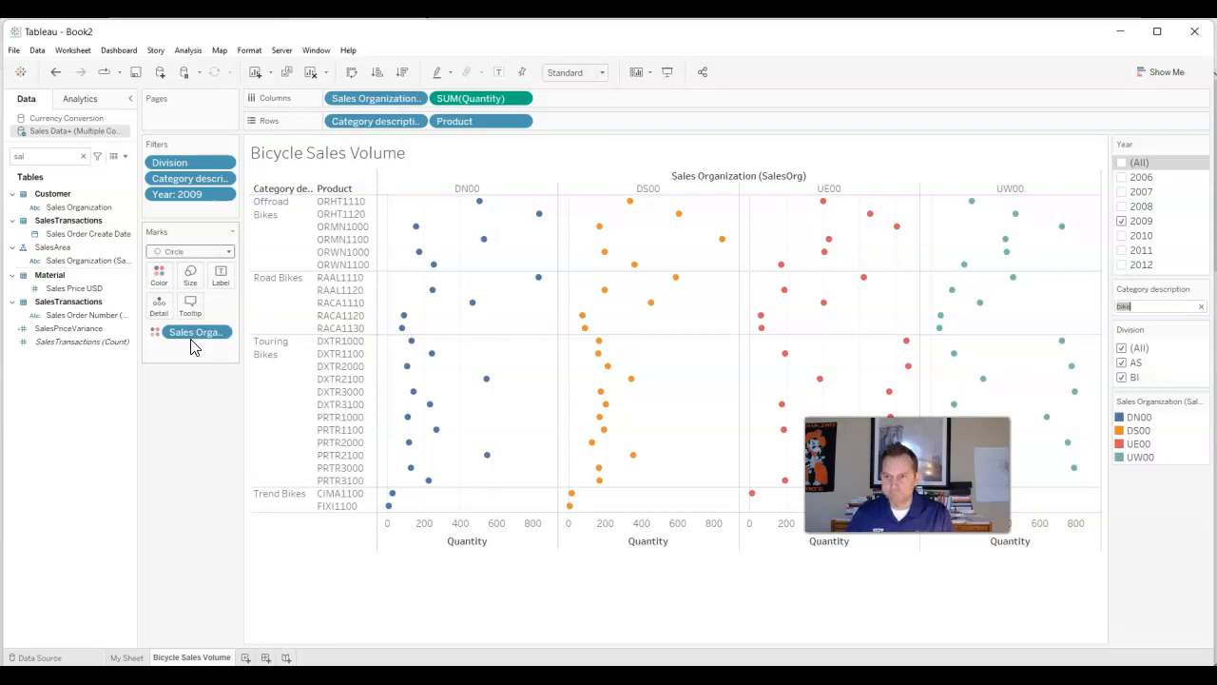
click(228, 251)
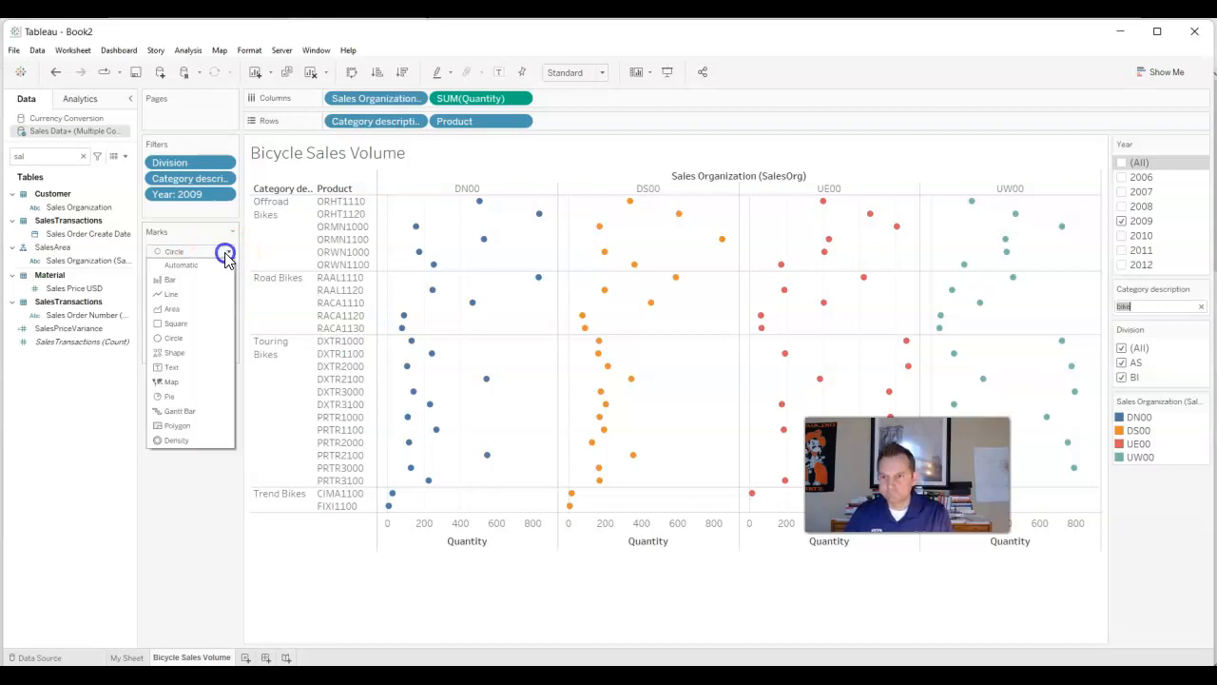
click(203, 323)
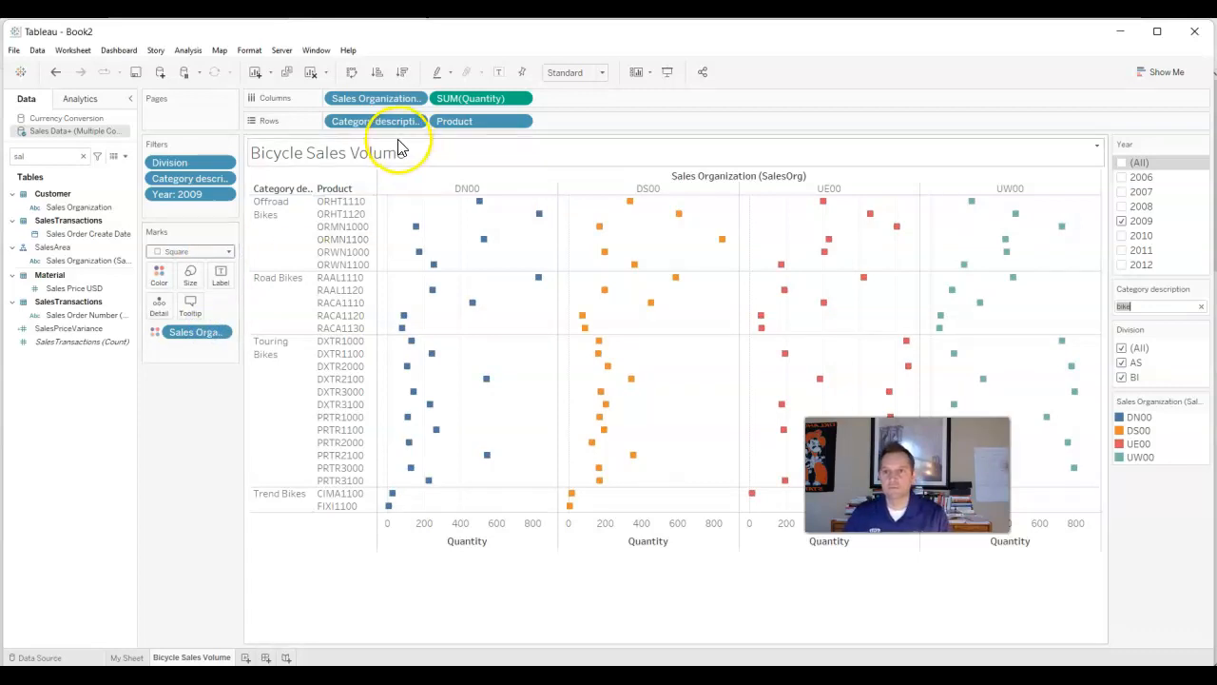
On the My Sheet worksheet, find the Year field and change its data type to Number (whole).
click(127, 657)
click(71, 329)
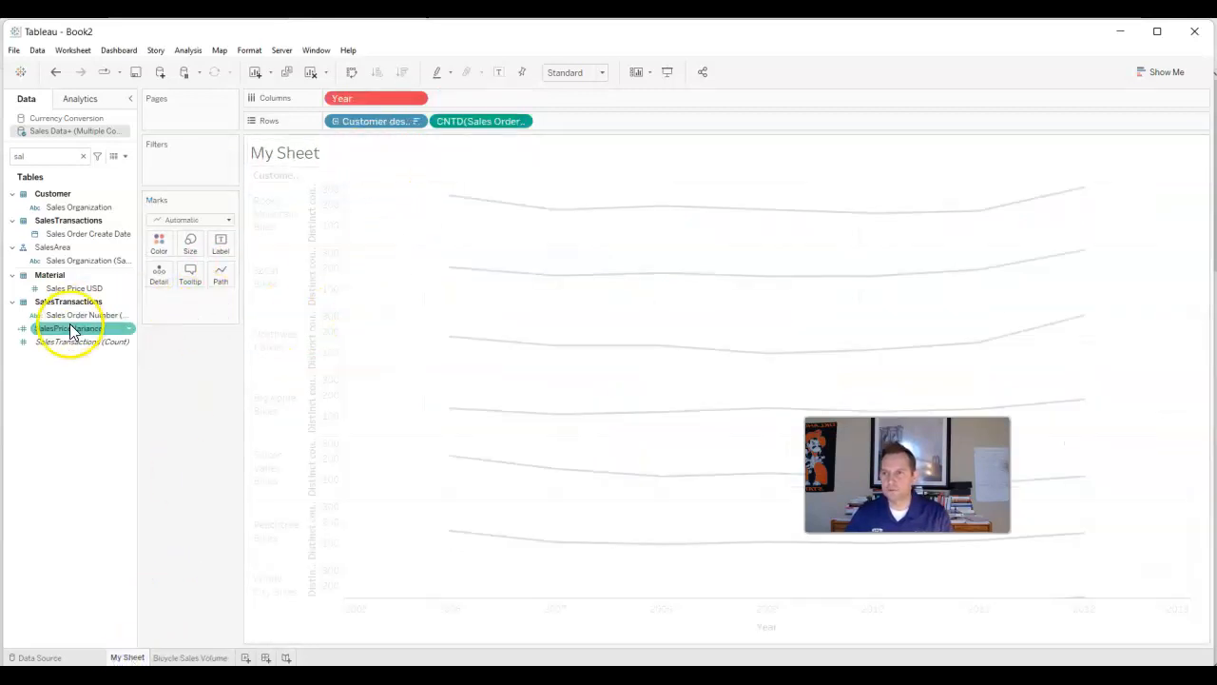
click(83, 156)
text(year)
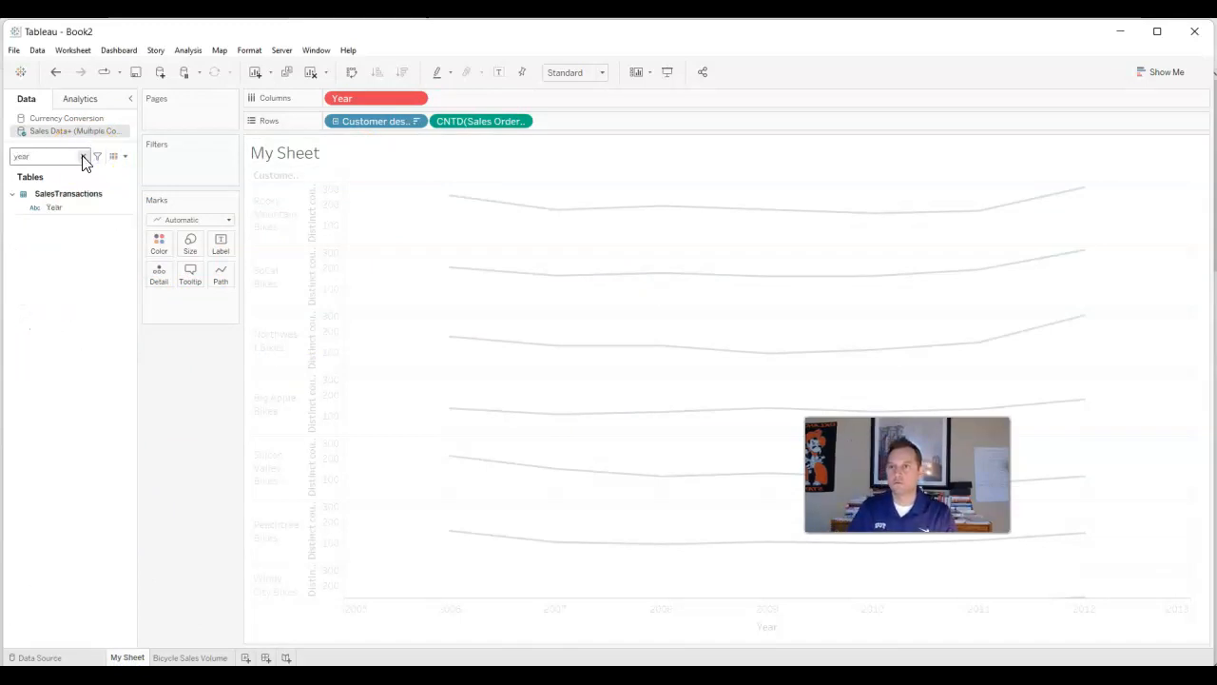
click(33, 208)
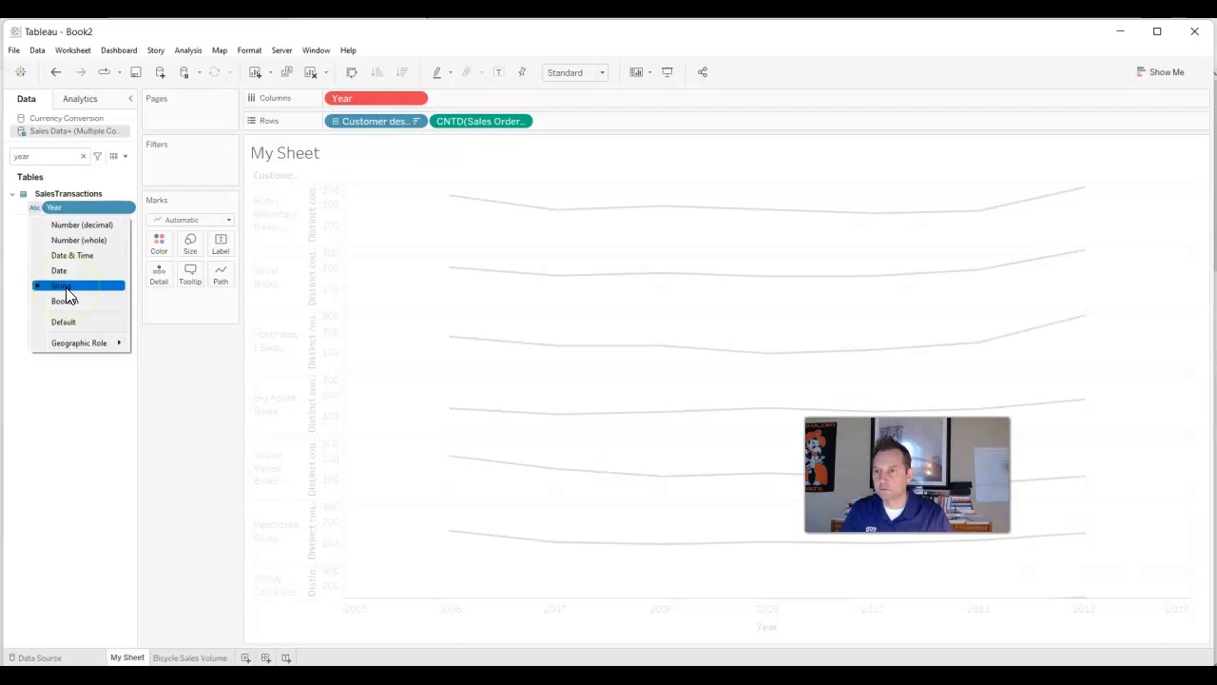
click(82, 240)
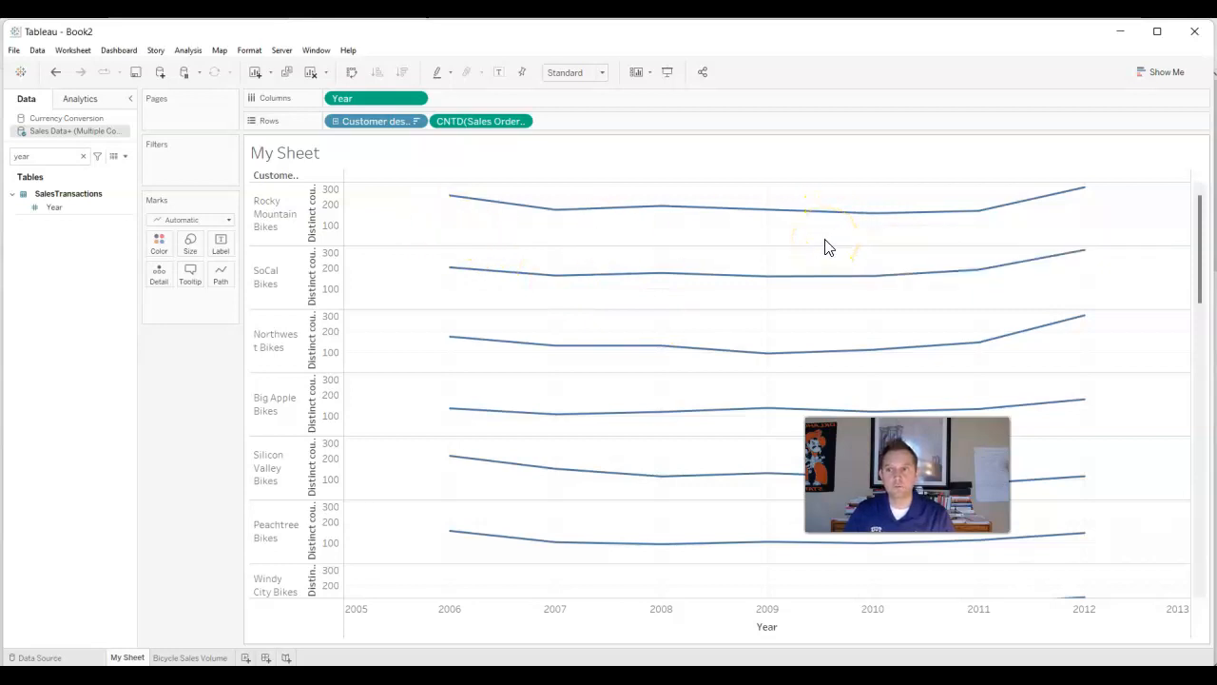
Check the Year field's data type and return to the Bicycle Sales Volume worksheet.
click(34, 208)
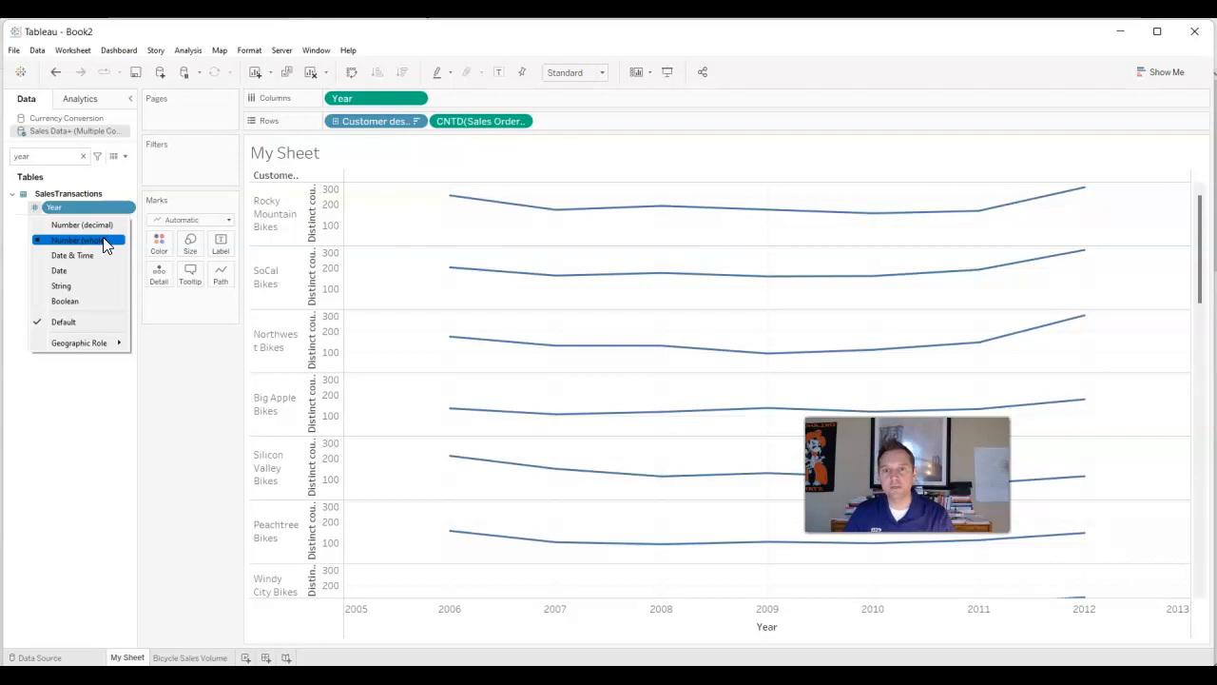
click(203, 657)
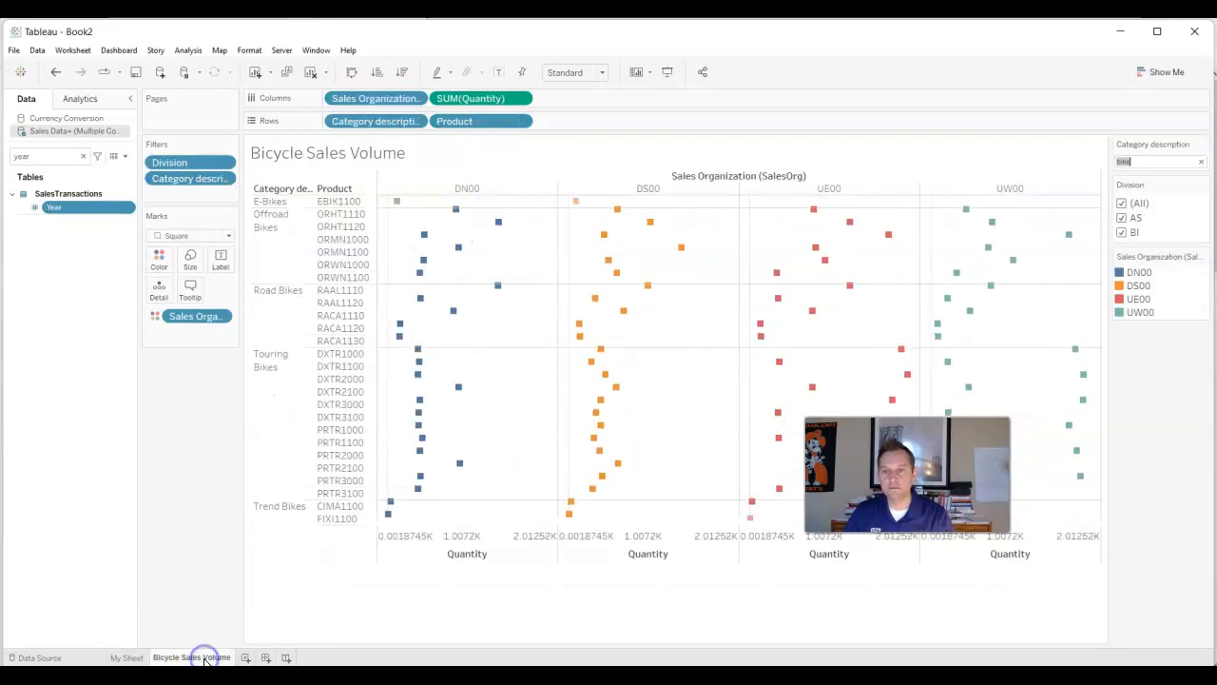
click(240, 428)
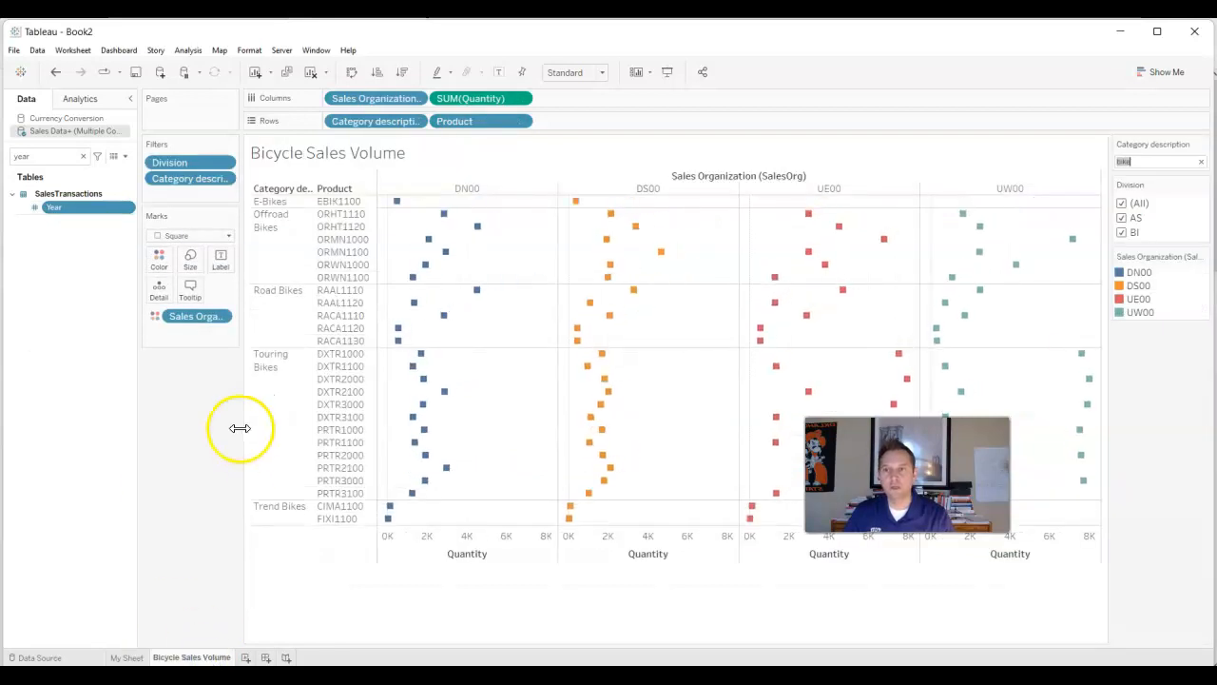
Change the Year field's data type to String.
right_click(131, 207)
click(35, 208)
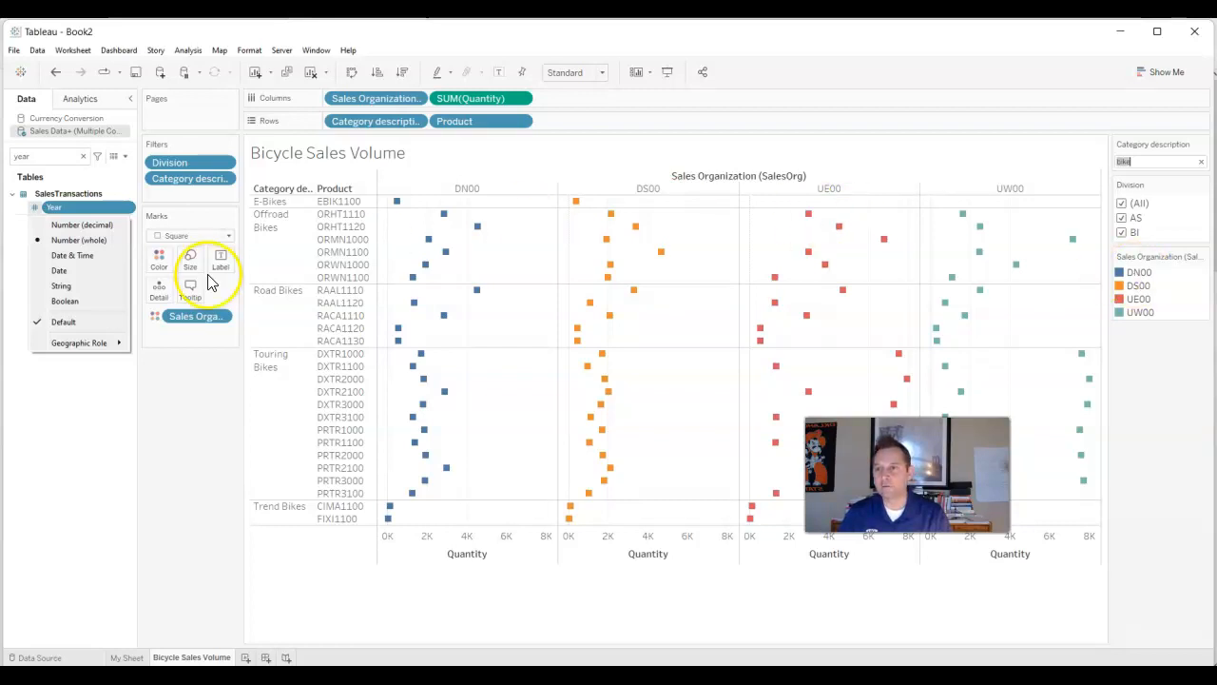
click(54, 287)
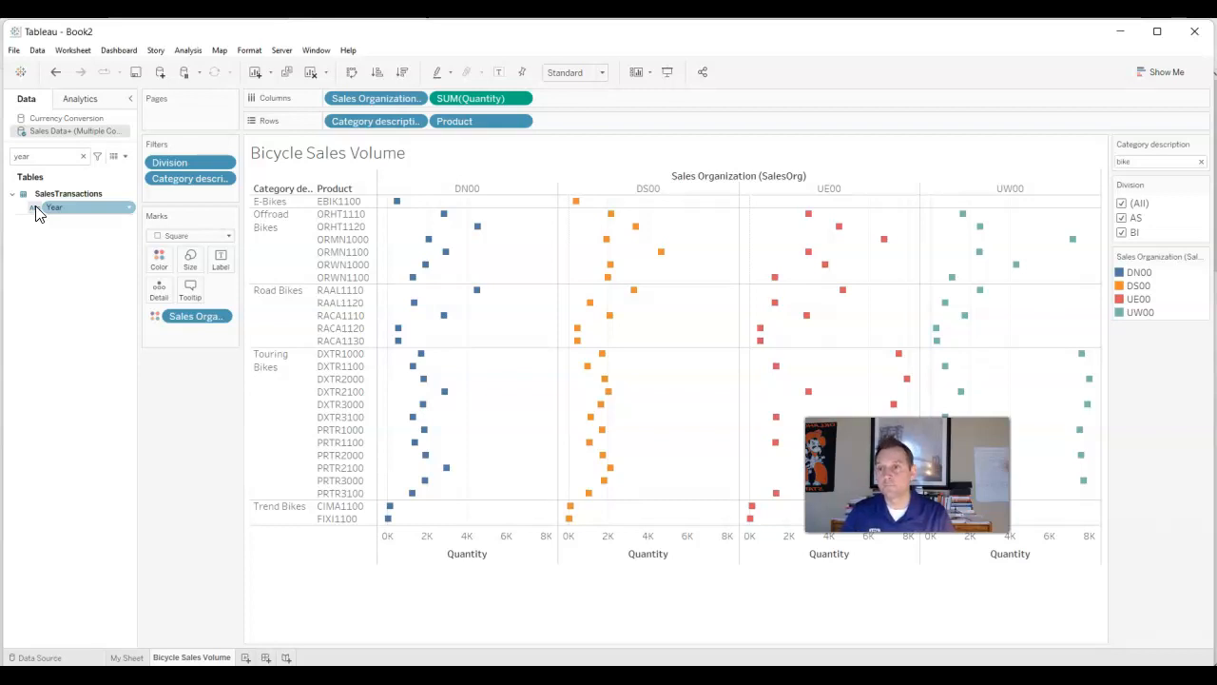
Add the Year field as a filter on the Bicycle Sales Volume worksheet, leaving all years from 2006 to 2012 unselected.
drag(37, 213, 186, 192)
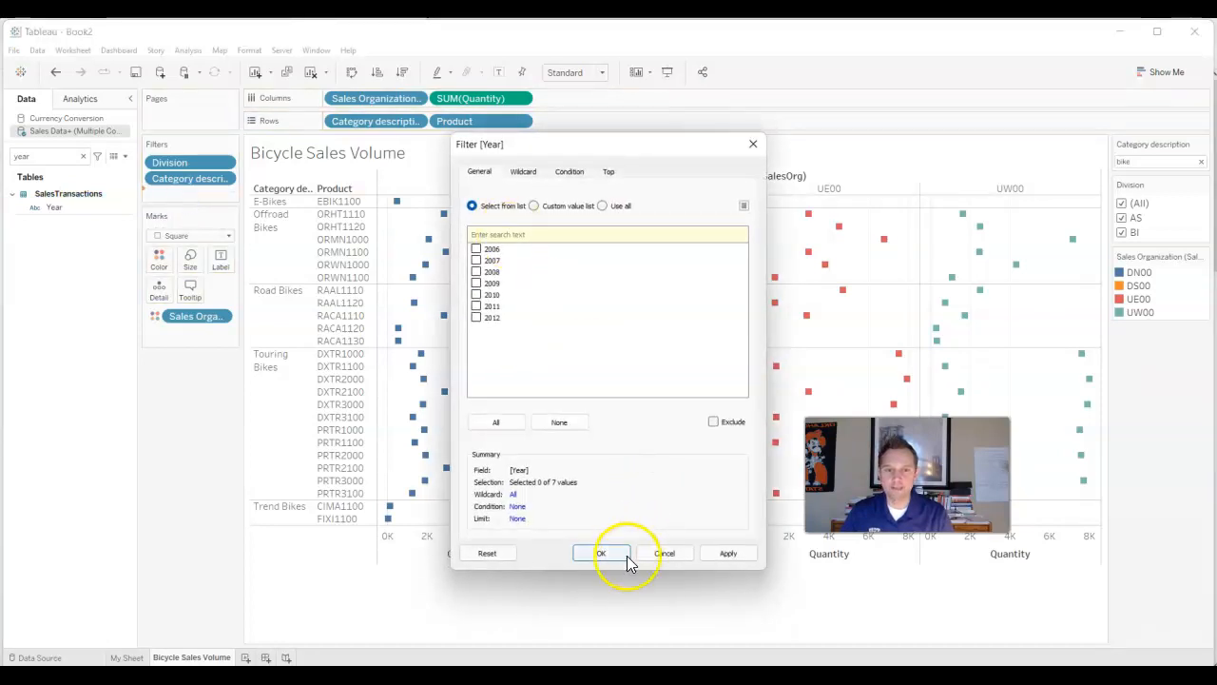
click(728, 555)
click(615, 556)
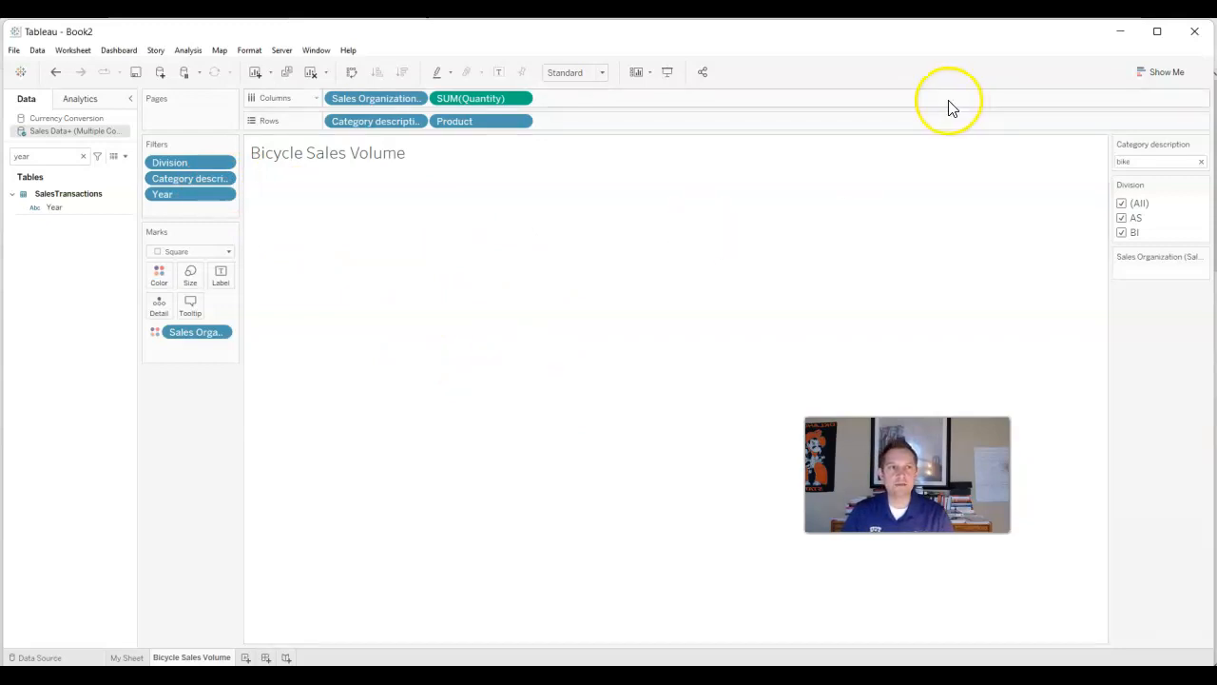
Start closing the workbook and cancel at the save prompt so it stays open.
click(1194, 33)
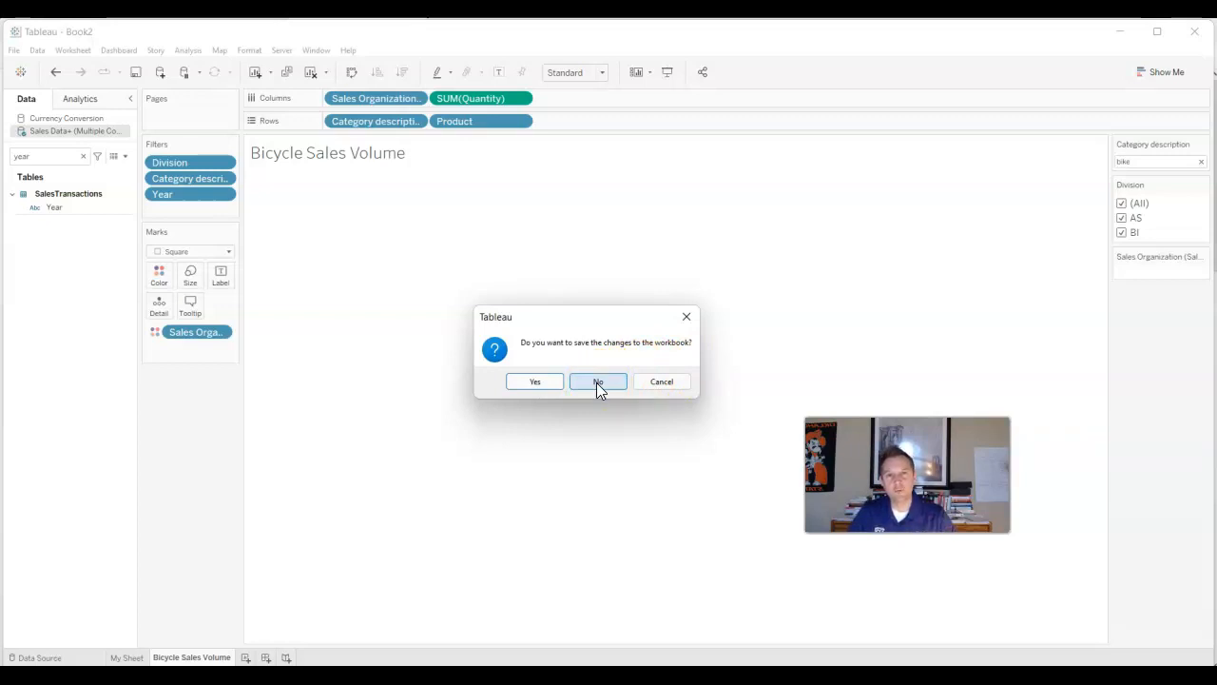
click(679, 385)
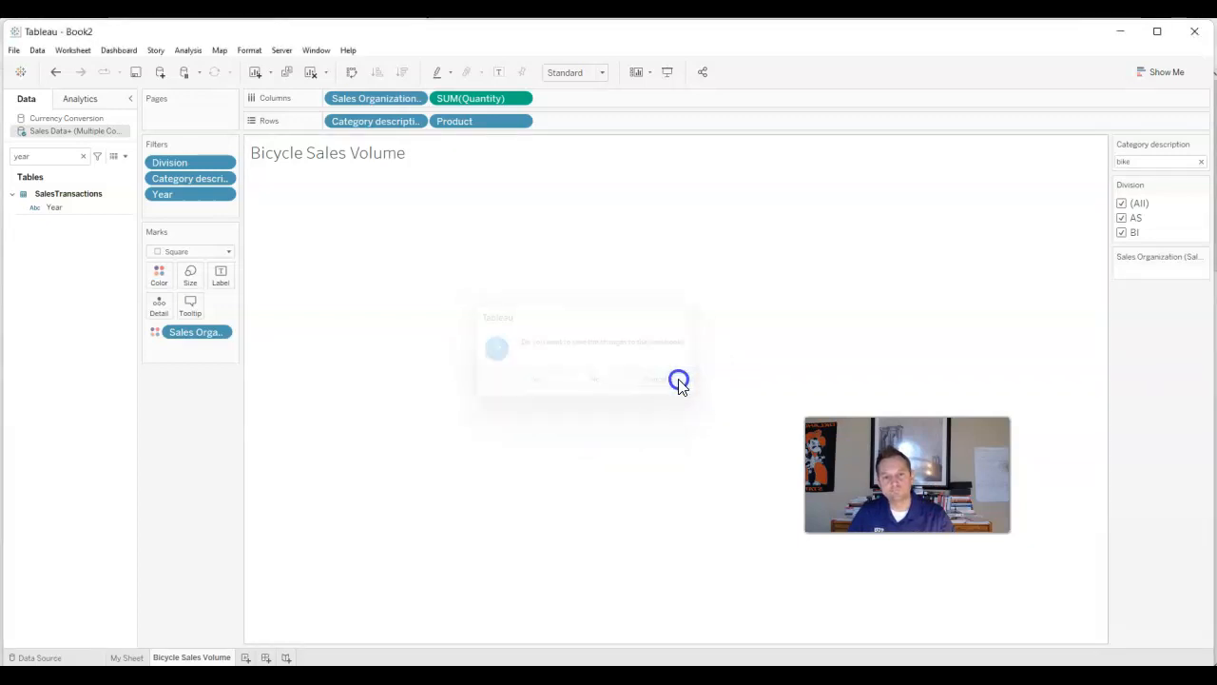